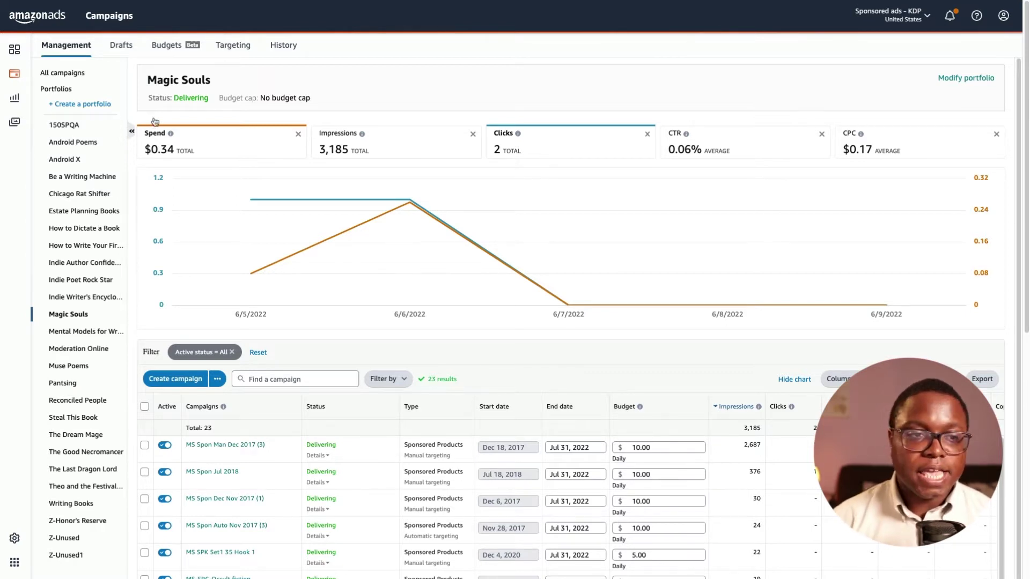
Step: Try setting a recurring monthly budget cap of $10.00 with no end date for the Magic Souls portfolio
{"action": "left_click", "coordinate": [965, 80]}
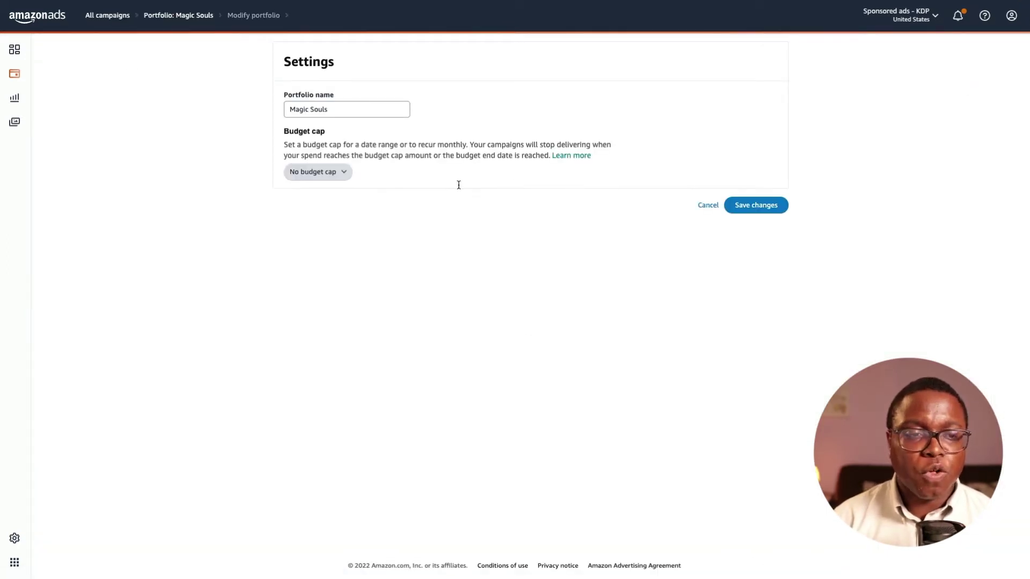
{"action": "left_click", "coordinate": [345, 173]}
{"action": "left_click", "coordinate": [327, 202]}
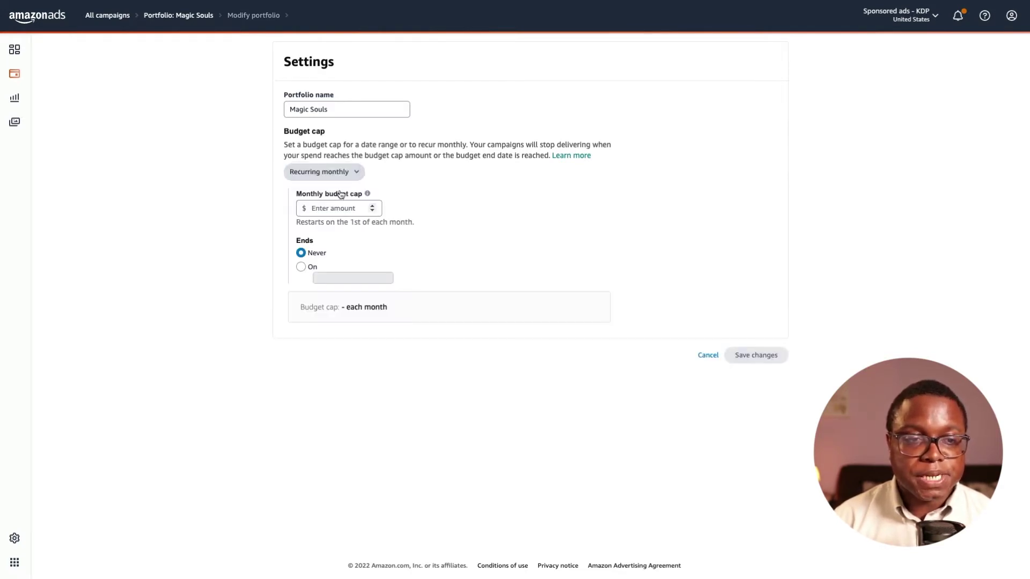
{"action": "left_click", "coordinate": [329, 210]}
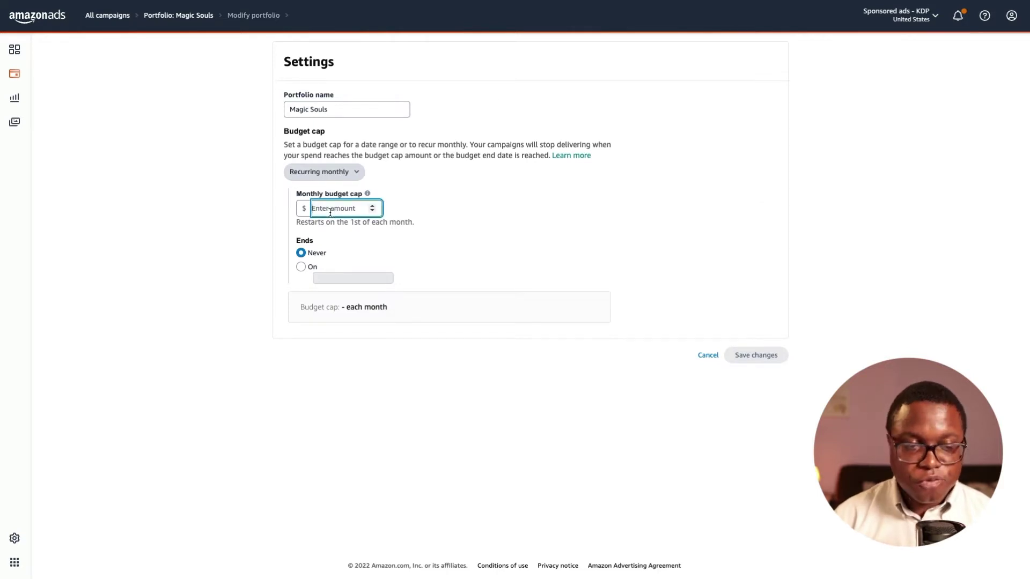
{"action": "type", "text": "10.00"}
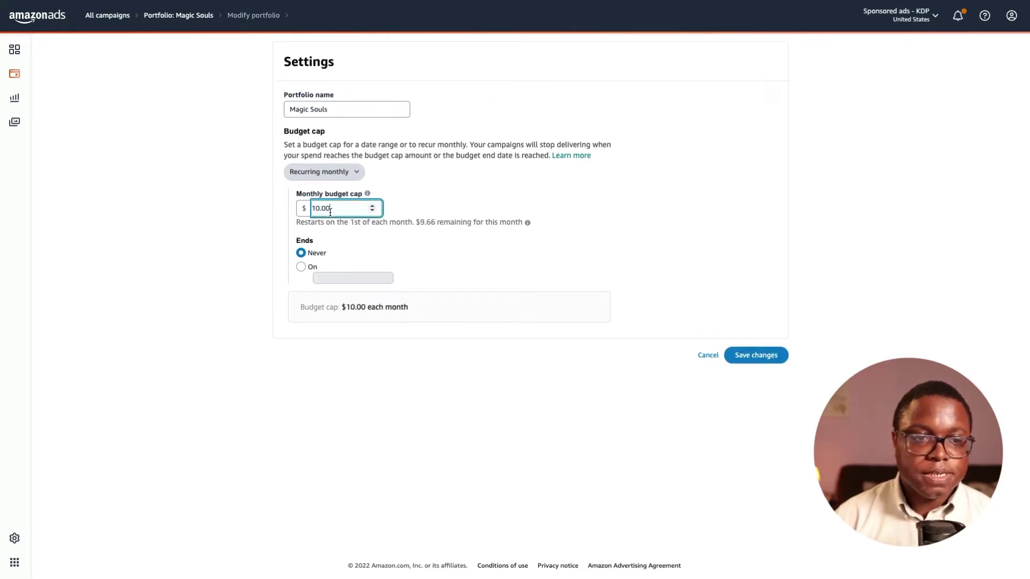
{"action": "left_click_drag", "start_coordinate": [350, 209], "coordinate": [285, 202]}
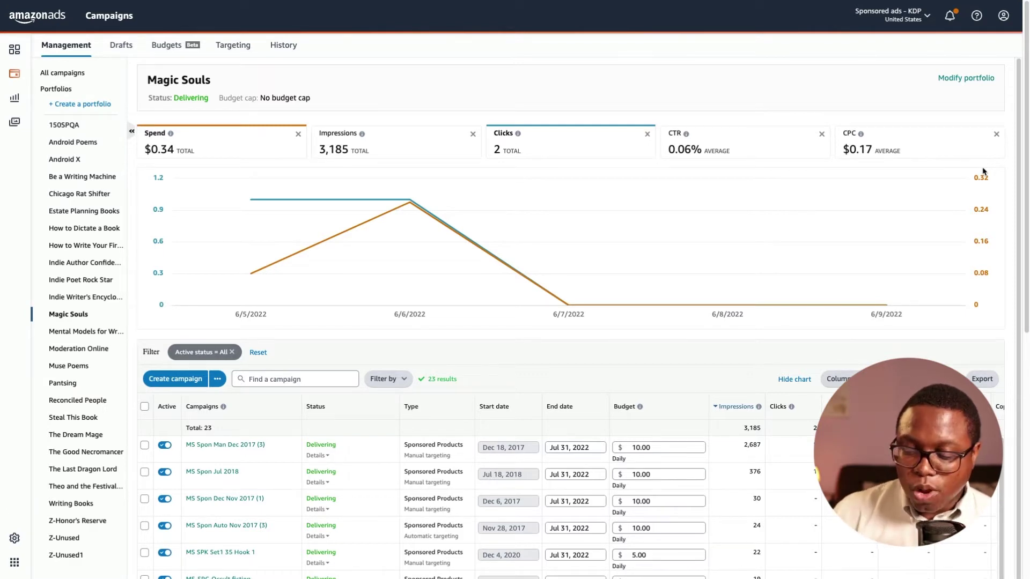
Step: Remove the CPC metric from the portfolio summary and add Cost-per-click (CPC) back in its place
{"action": "left_click", "coordinate": [997, 135]}
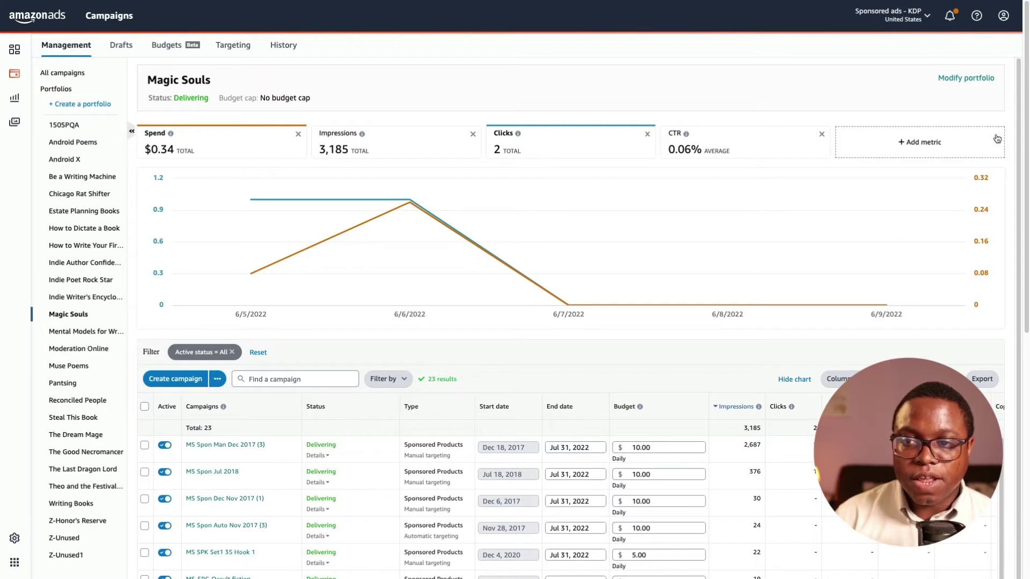
{"action": "left_click", "coordinate": [919, 145]}
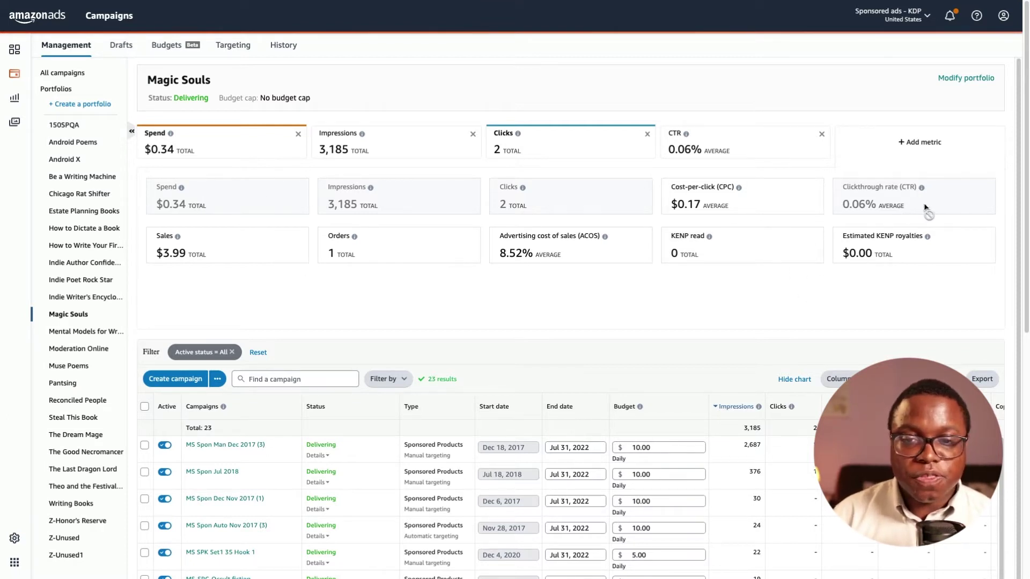
{"action": "left_click", "coordinate": [781, 207]}
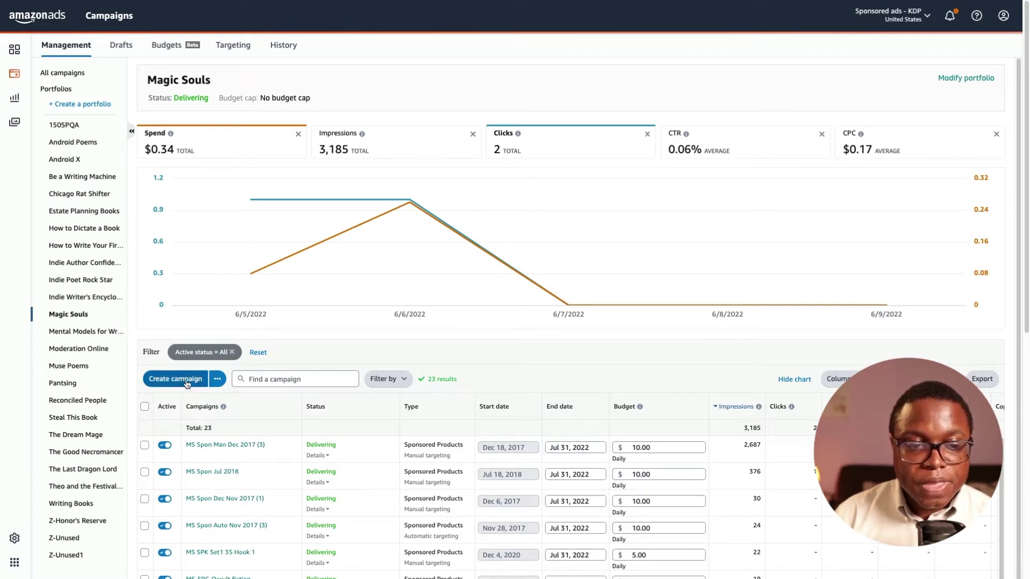
{"action": "left_click", "coordinate": [272, 380]}
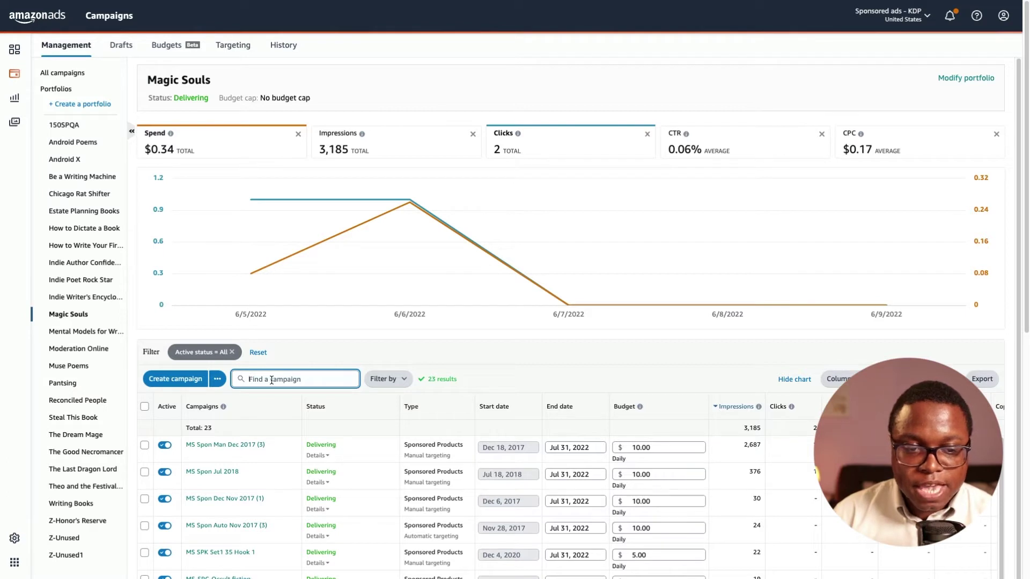
{"action": "left_click", "coordinate": [395, 384]}
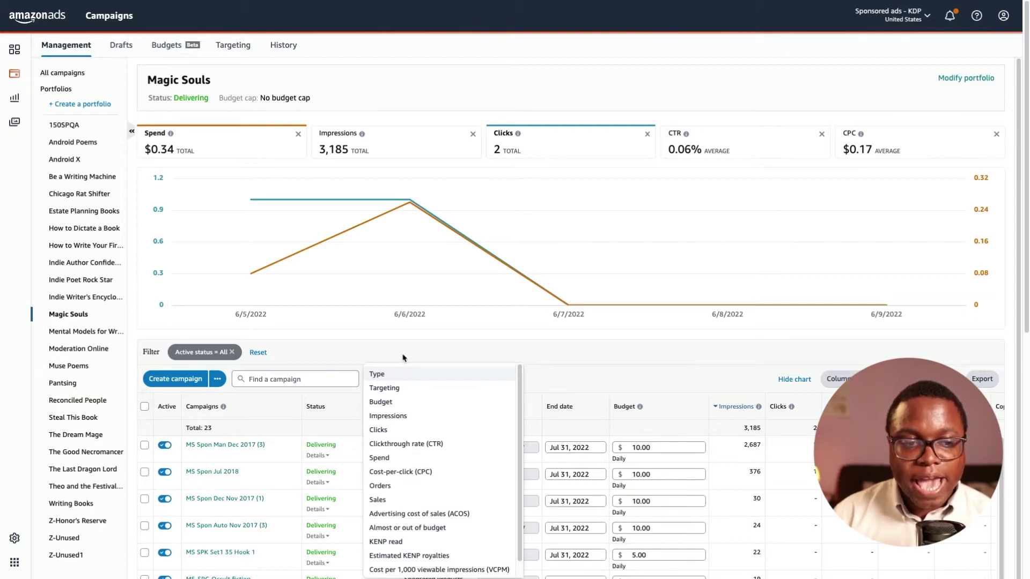
{"action": "left_click", "coordinate": [404, 359]}
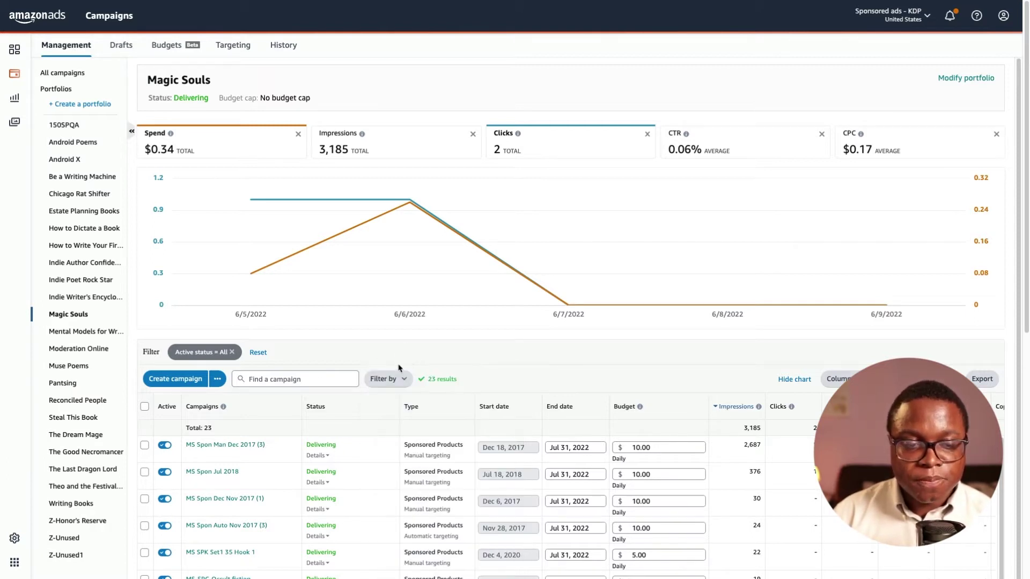
Step: Remove the Active status filter from the campaign list and reapply it with the value All
{"action": "left_click", "coordinate": [233, 358]}
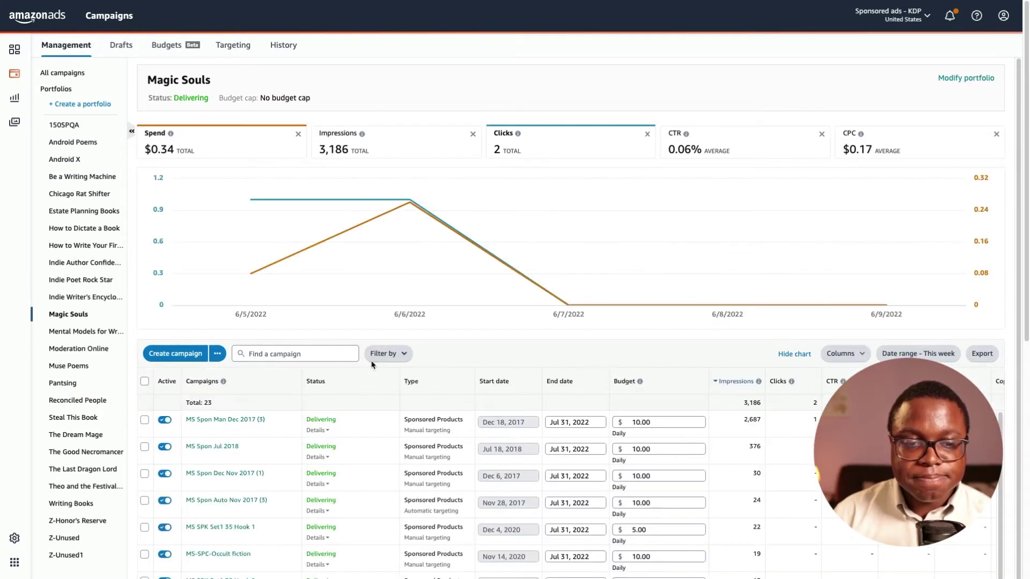
{"action": "left_click", "coordinate": [392, 356]}
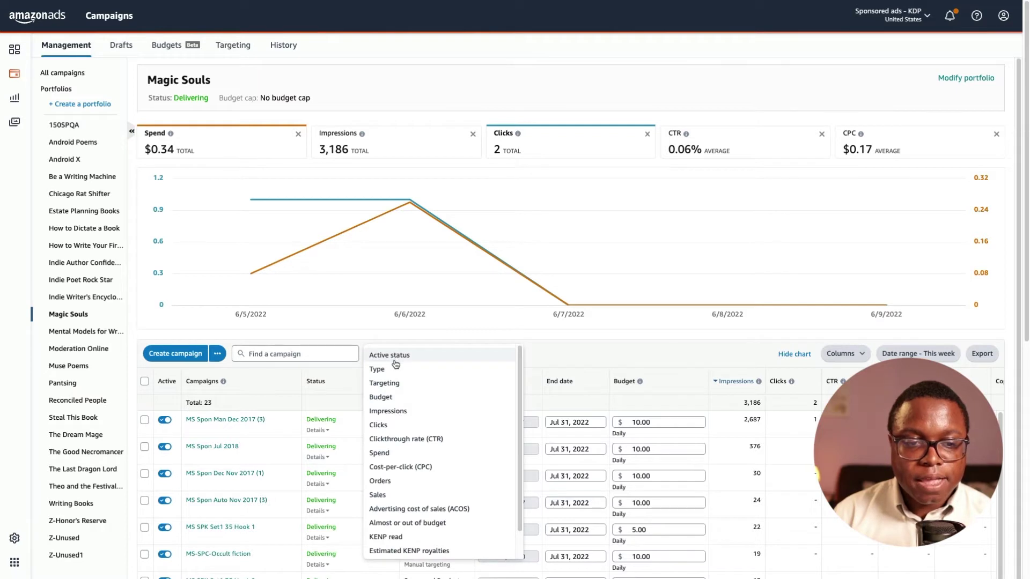
{"action": "left_click", "coordinate": [412, 357]}
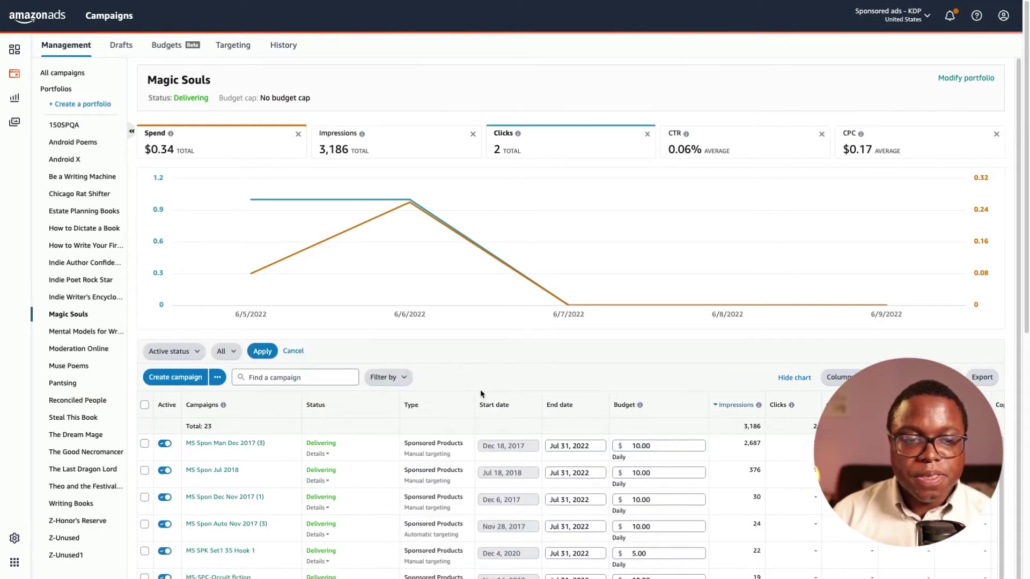
{"action": "left_click", "coordinate": [266, 352]}
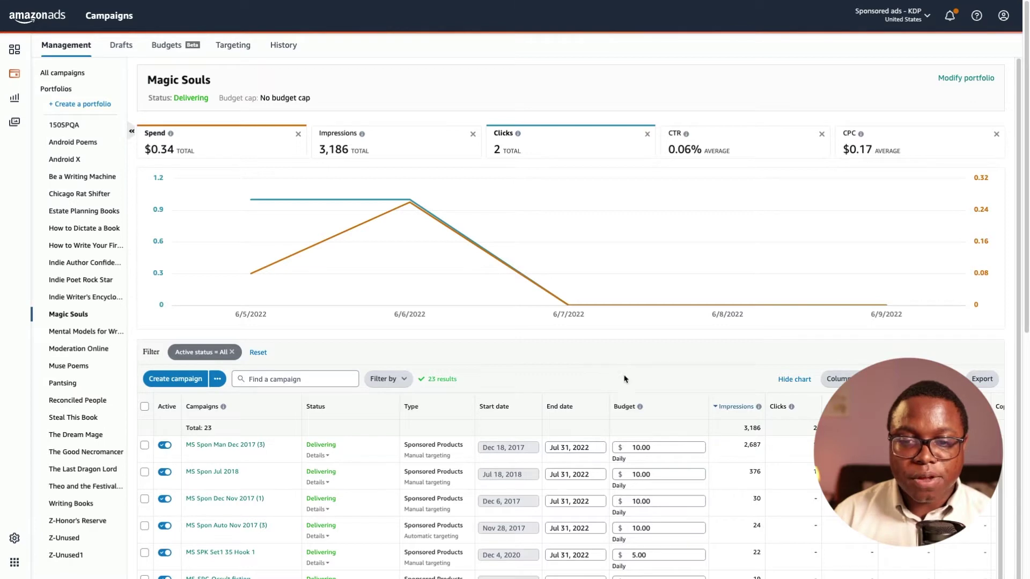
Step: Add the Orders, Sales and Advertising cost of sales (ACOS) columns to the campaign table and open the date range options
{"action": "scroll", "coordinate": [1022, 381], "scroll_direction": "down", "scroll_amount": 8}
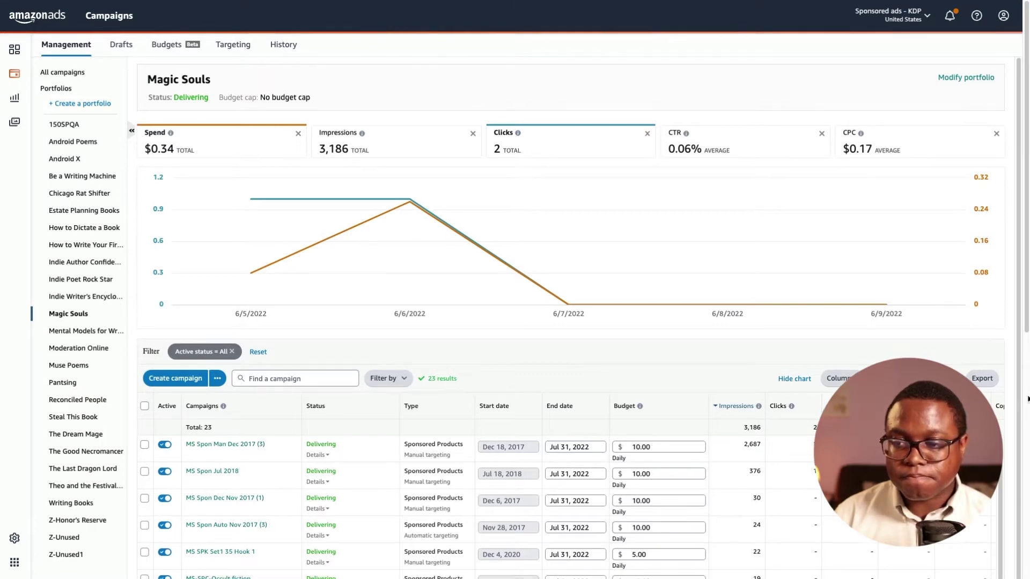
{"action": "scroll", "coordinate": [1028, 402], "scroll_direction": "up", "scroll_amount": 3}
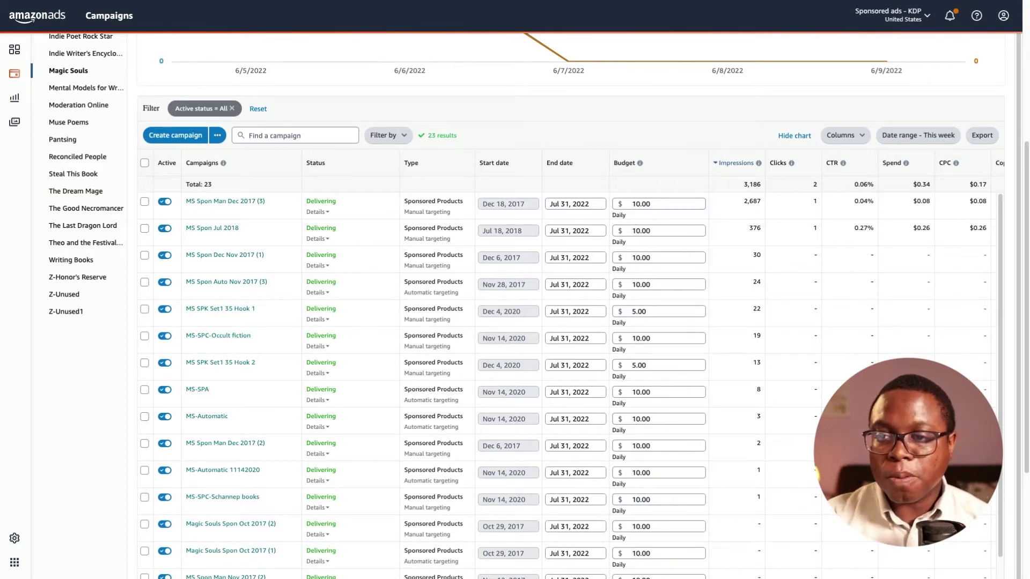
{"action": "scroll", "coordinate": [655, 369], "scroll_direction": "right", "scroll_amount": 2}
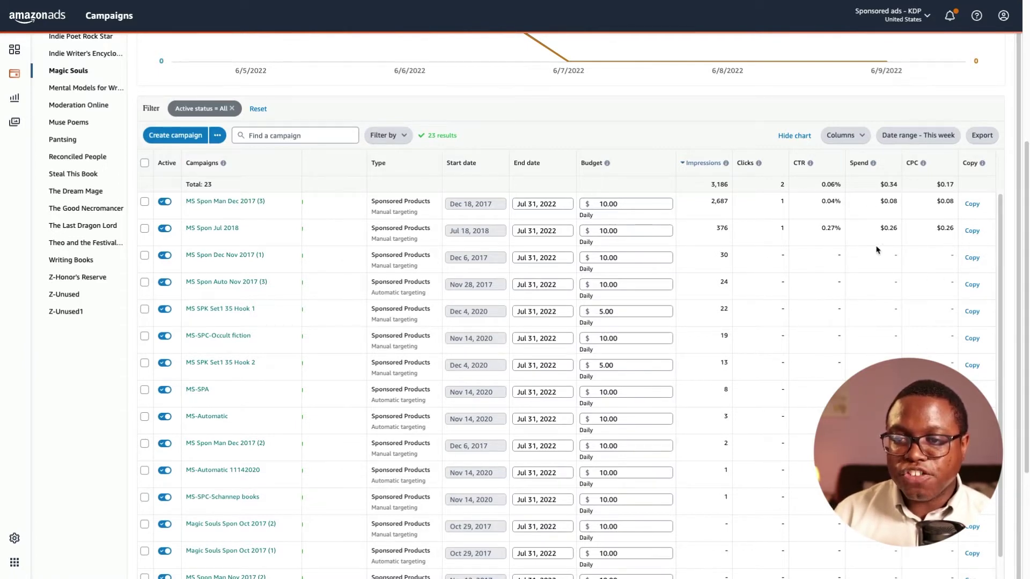
{"action": "mouse_move", "coordinate": [854, 160]}
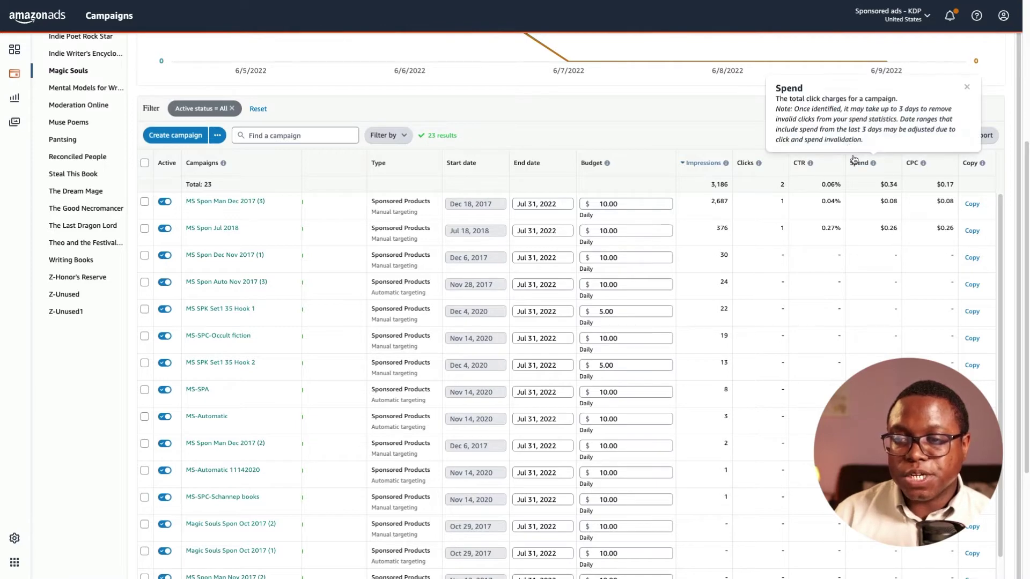
{"action": "left_click", "coordinate": [853, 137]}
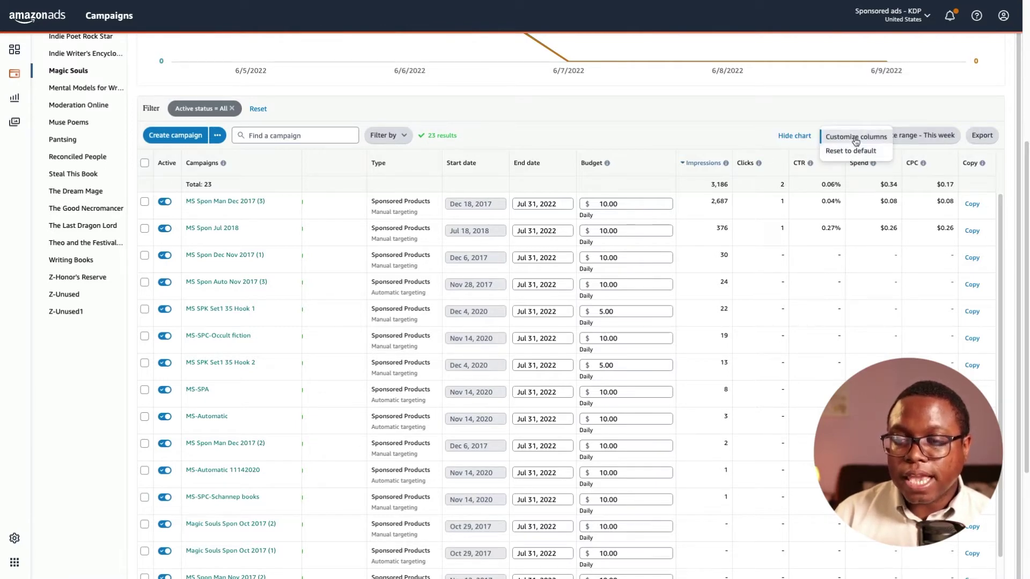
{"action": "left_click", "coordinate": [856, 139]}
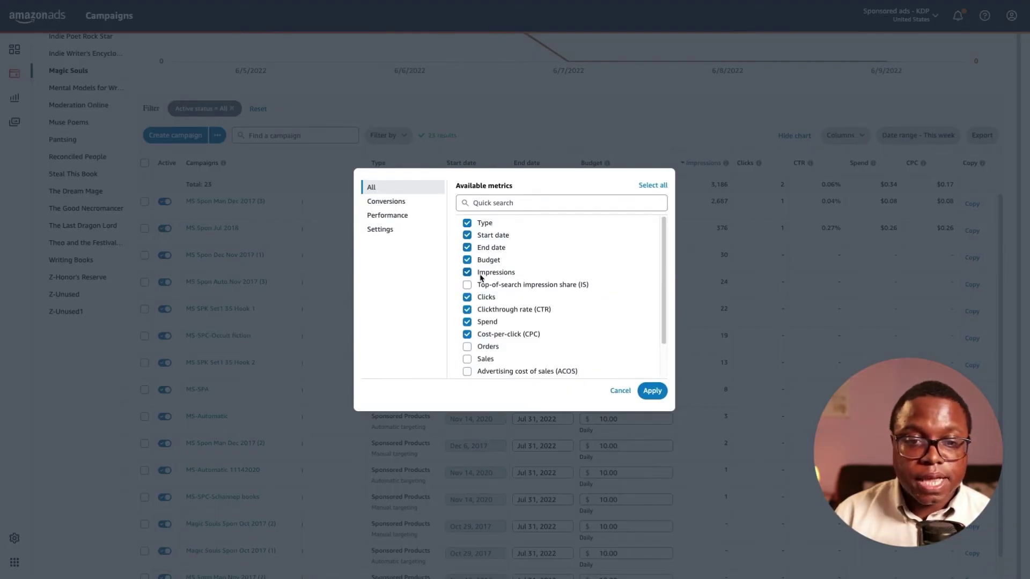
{"action": "left_click", "coordinate": [467, 346]}
{"action": "left_click", "coordinate": [467, 359]}
{"action": "left_click", "coordinate": [467, 372]}
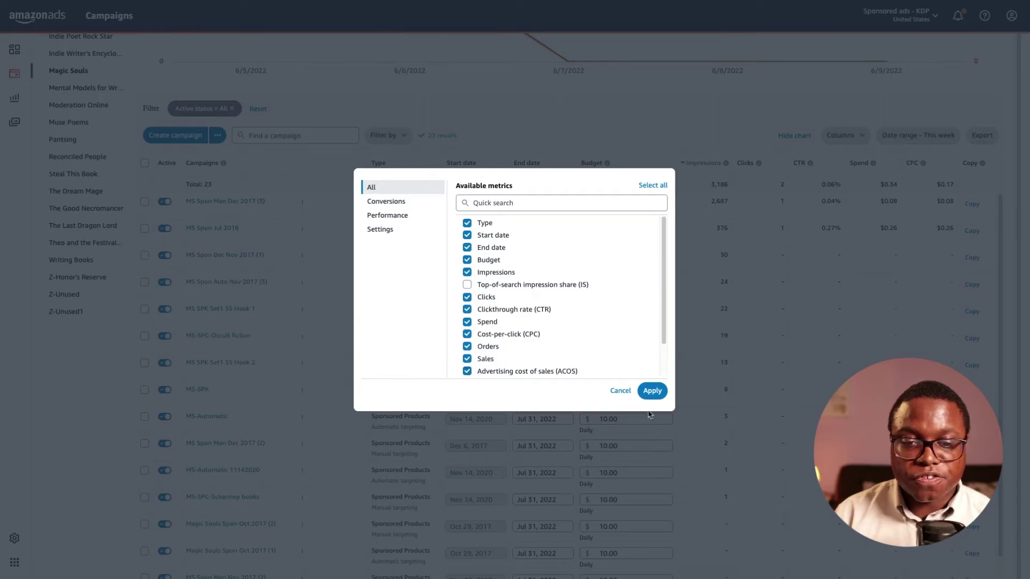
{"action": "left_click", "coordinate": [653, 391]}
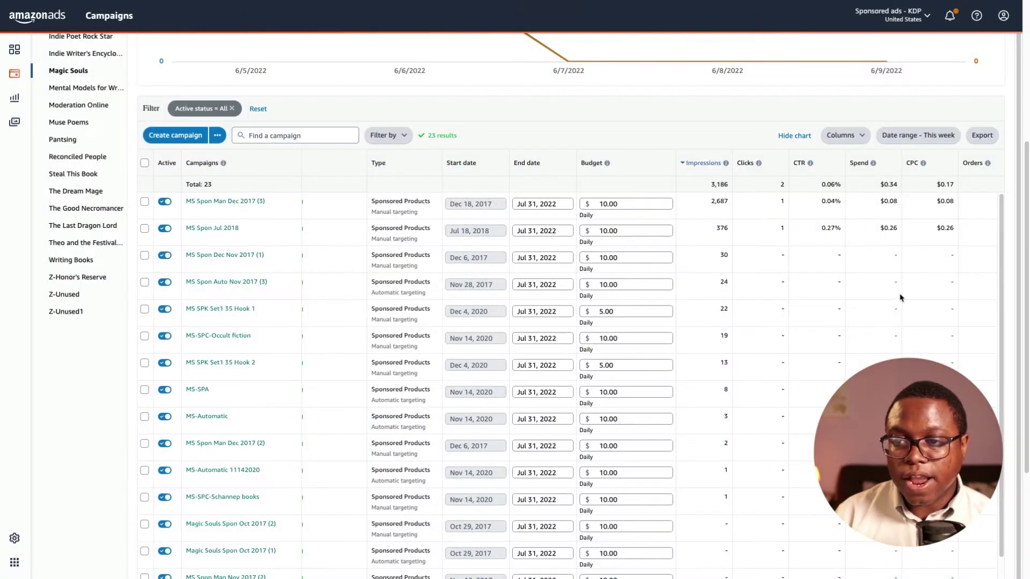
{"action": "scroll", "coordinate": [901, 298], "scroll_direction": "right", "scroll_amount": 5}
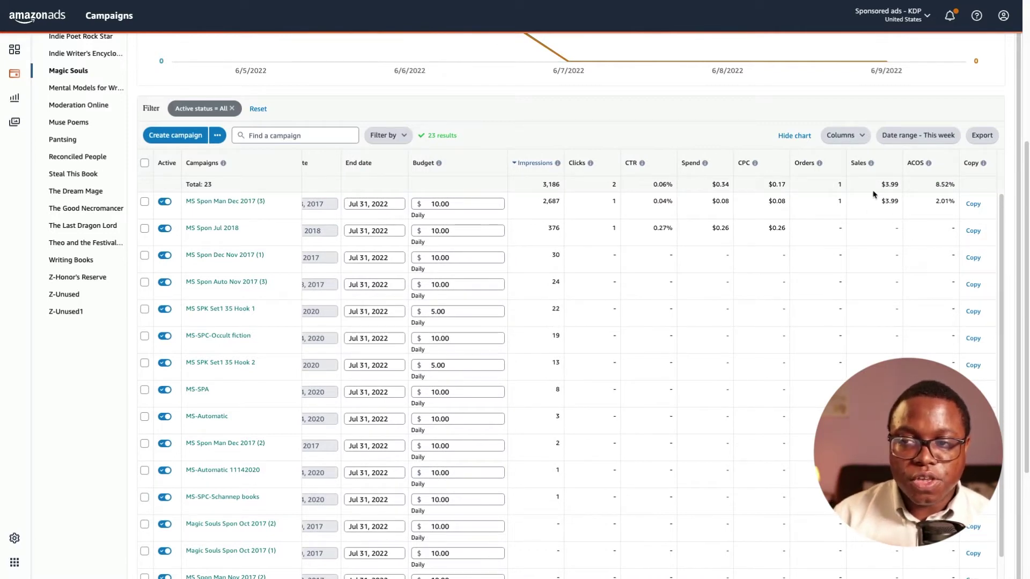
{"action": "left_click", "coordinate": [915, 136]}
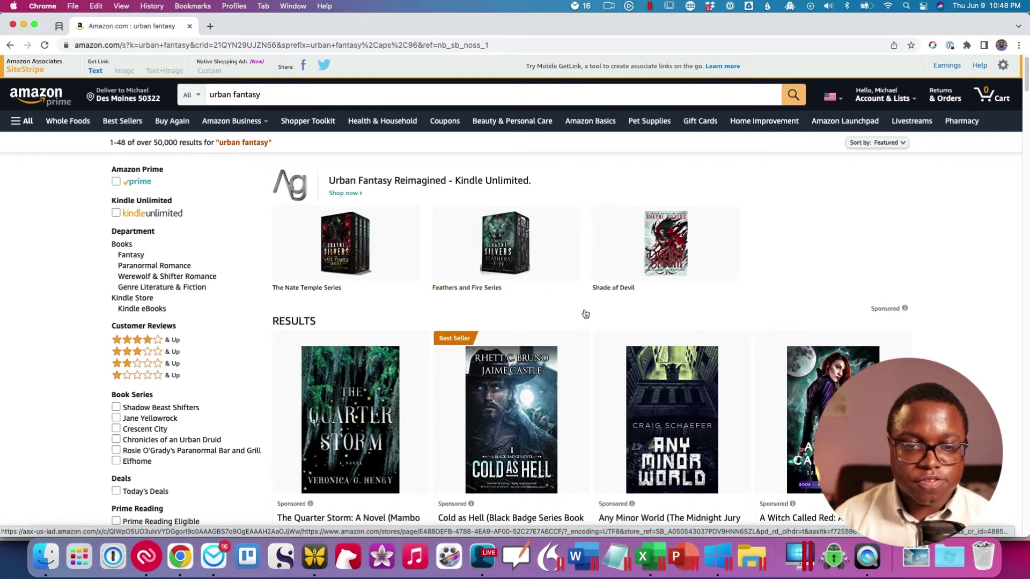
Step: Examine the sponsored book placements in the Amazon urban fantasy search results and on the Trouble with the Cursed product page
{"action": "scroll", "coordinate": [586, 313], "scroll_direction": "down", "scroll_amount": 1}
{"action": "scroll", "coordinate": [586, 313], "scroll_direction": "down", "scroll_amount": 5}
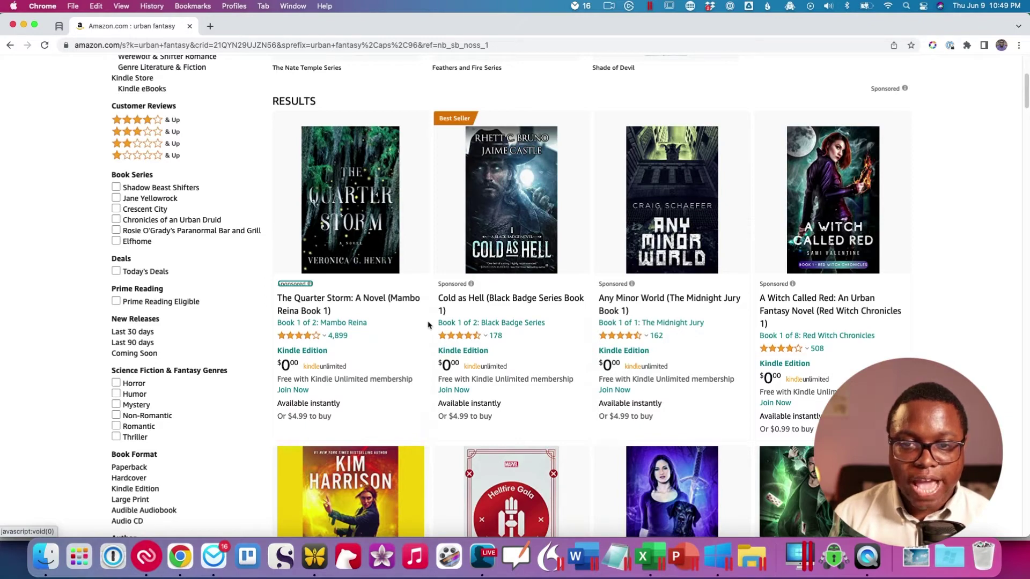
{"action": "scroll", "coordinate": [558, 369], "scroll_direction": "down", "scroll_amount": 5}
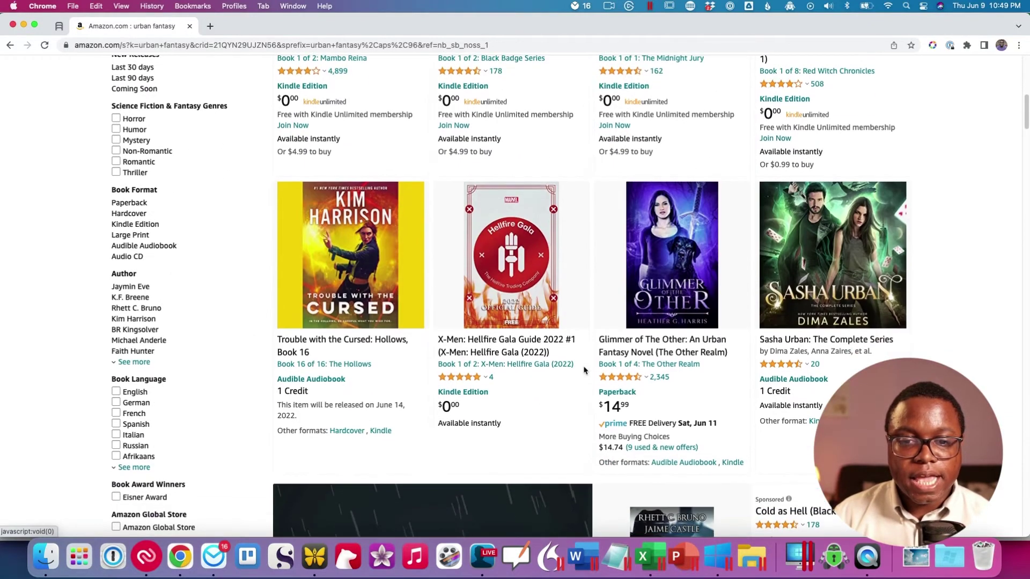
{"action": "left_click", "coordinate": [364, 342]}
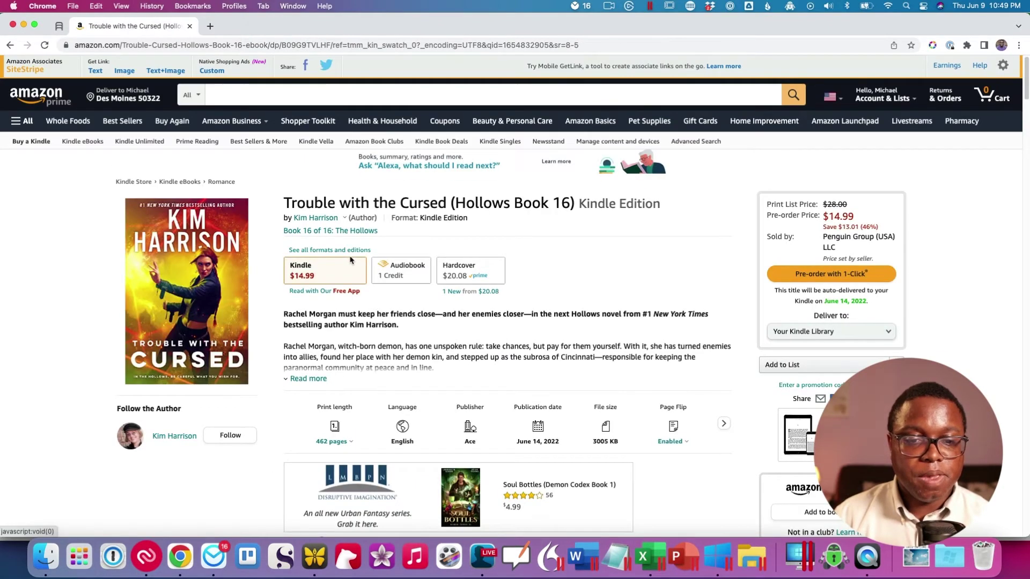
{"action": "scroll", "coordinate": [350, 260], "scroll_direction": "down", "scroll_amount": 5}
{"action": "scroll", "coordinate": [350, 260], "scroll_direction": "down", "scroll_amount": 5}
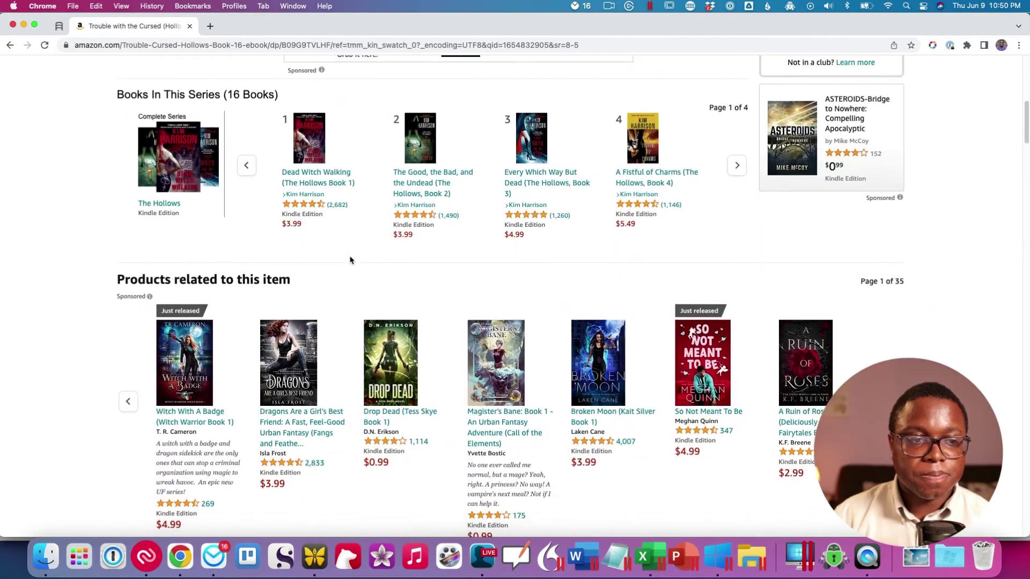
{"action": "scroll", "coordinate": [349, 259], "scroll_direction": "down", "scroll_amount": 1}
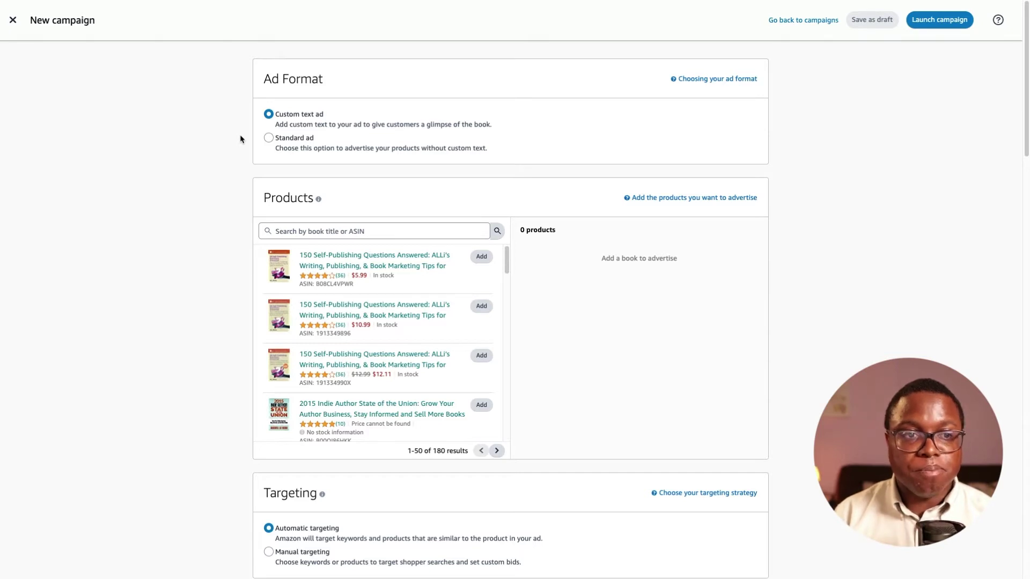
Step: Add the $5.99 and $10.99 editions of 150 Self-Publishing Questions Answered to the new campaign's advertised products
{"action": "scroll", "coordinate": [489, 248], "scroll_direction": "down", "scroll_amount": 1}
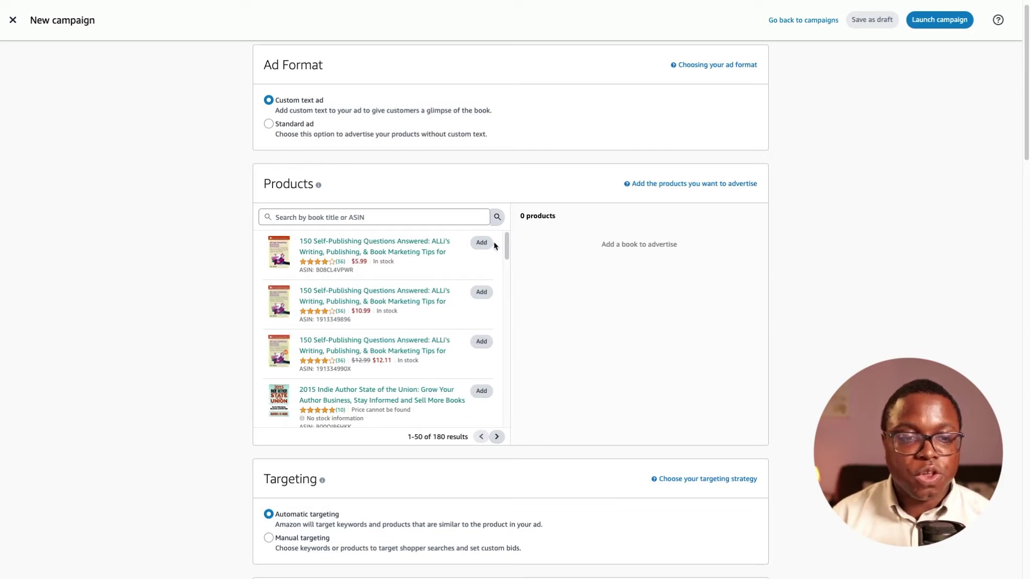
{"action": "left_click", "coordinate": [487, 244]}
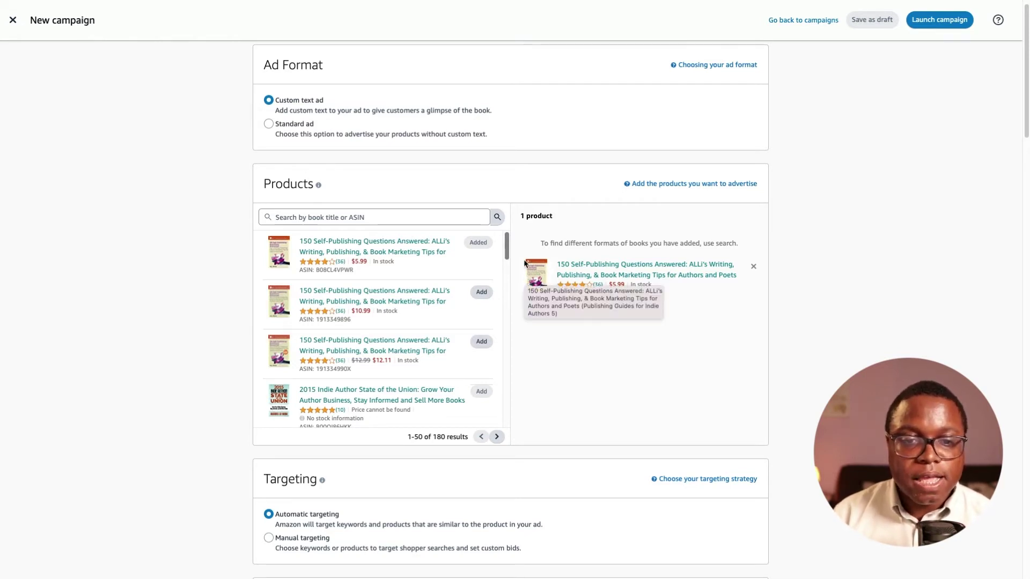
{"action": "left_click", "coordinate": [482, 294]}
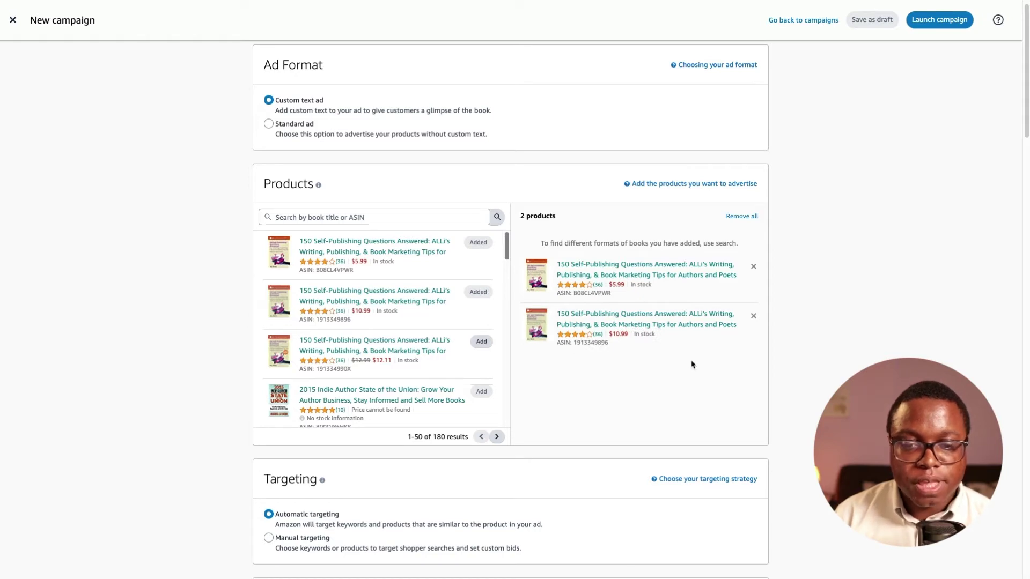
{"action": "scroll", "coordinate": [692, 365], "scroll_direction": "down", "scroll_amount": 3}
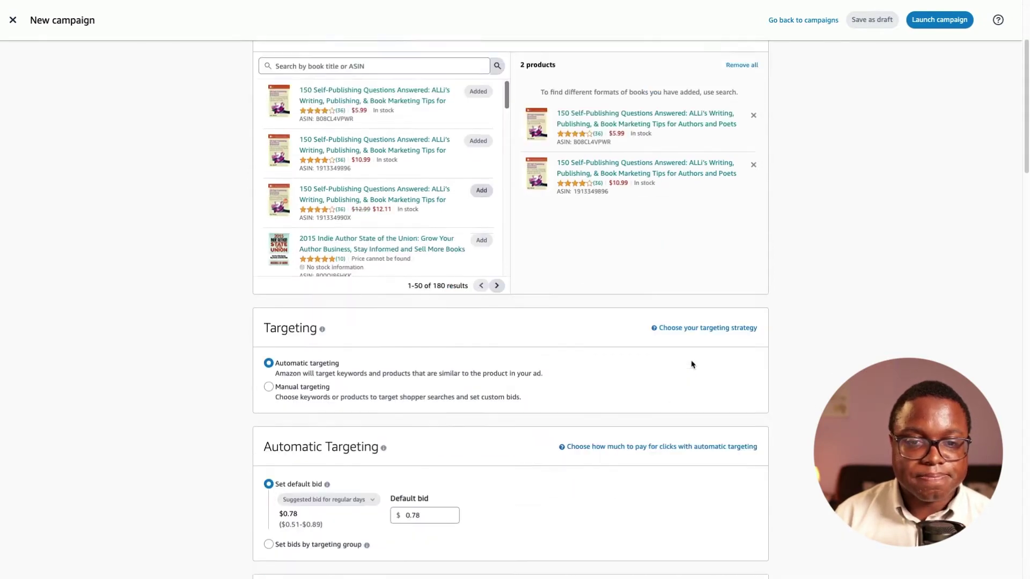
{"action": "scroll", "coordinate": [692, 365], "scroll_direction": "down", "scroll_amount": 4}
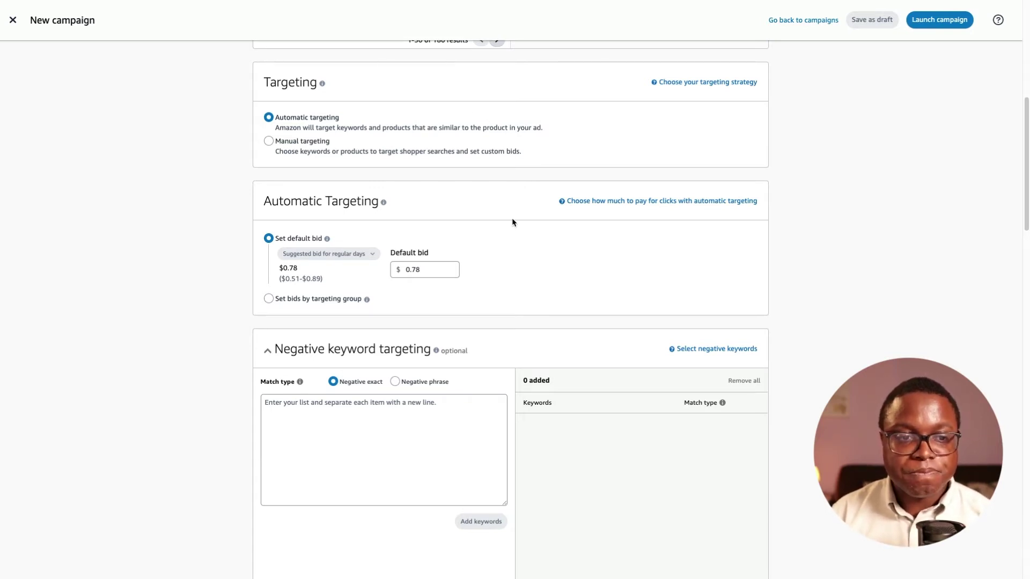
Step: Set the default bid for automatic targeting to $0.40
{"action": "scroll", "coordinate": [511, 222], "scroll_direction": "down", "scroll_amount": 3}
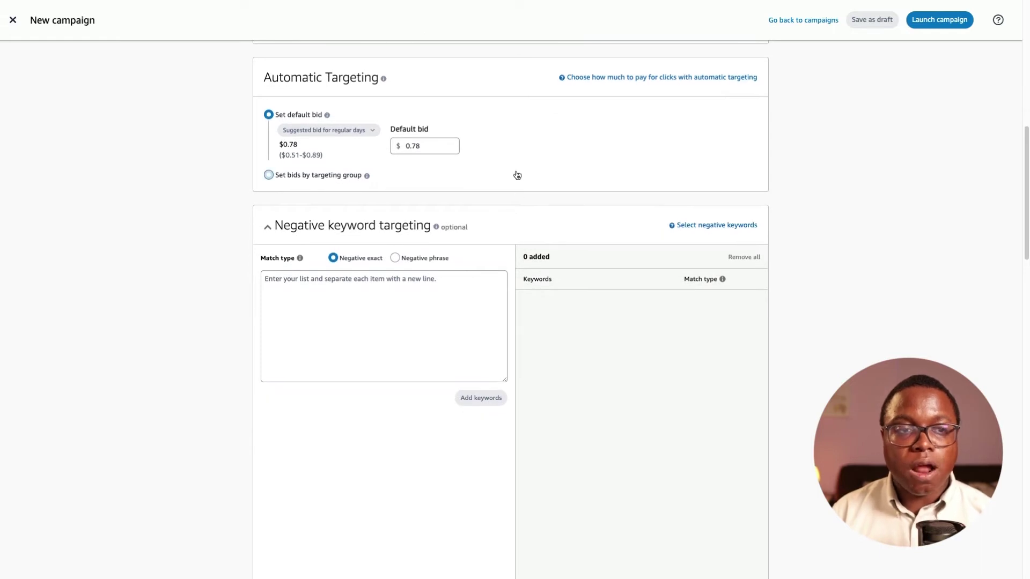
{"action": "left_click", "coordinate": [427, 148]}
{"action": "double_click", "coordinate": [428, 147]}
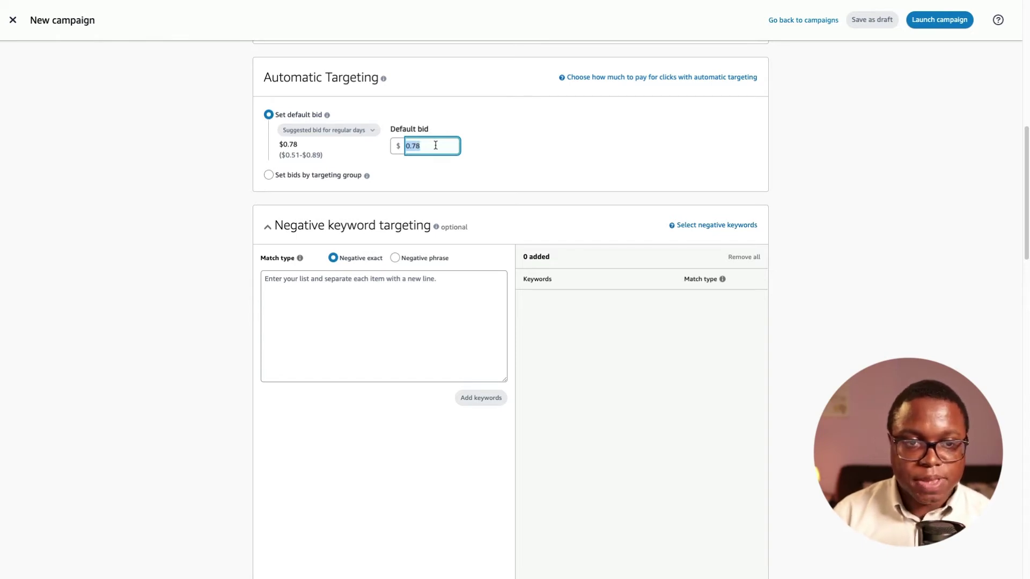
{"action": "type", "text": "0.40"}
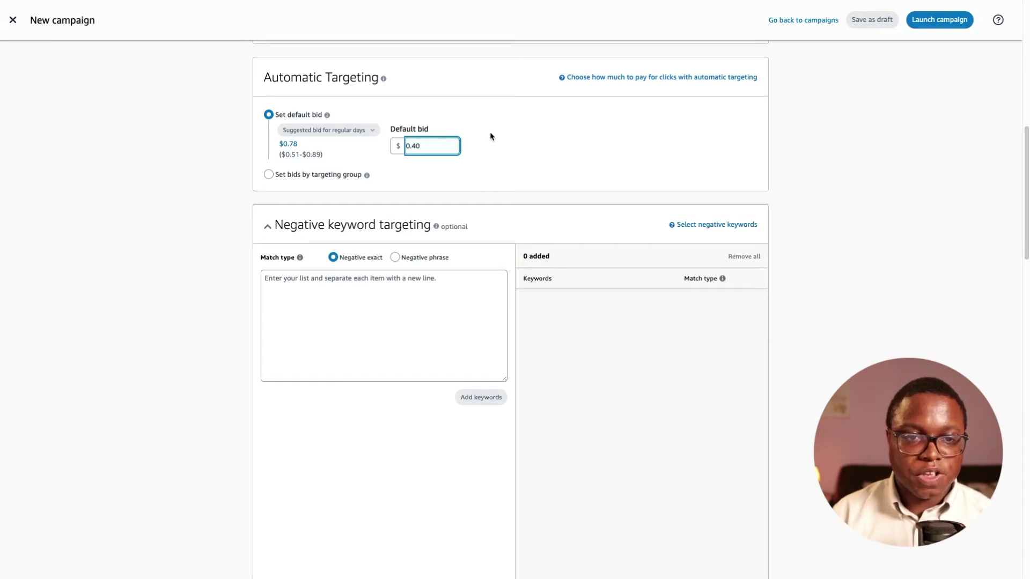
{"action": "left_click", "coordinate": [552, 149]}
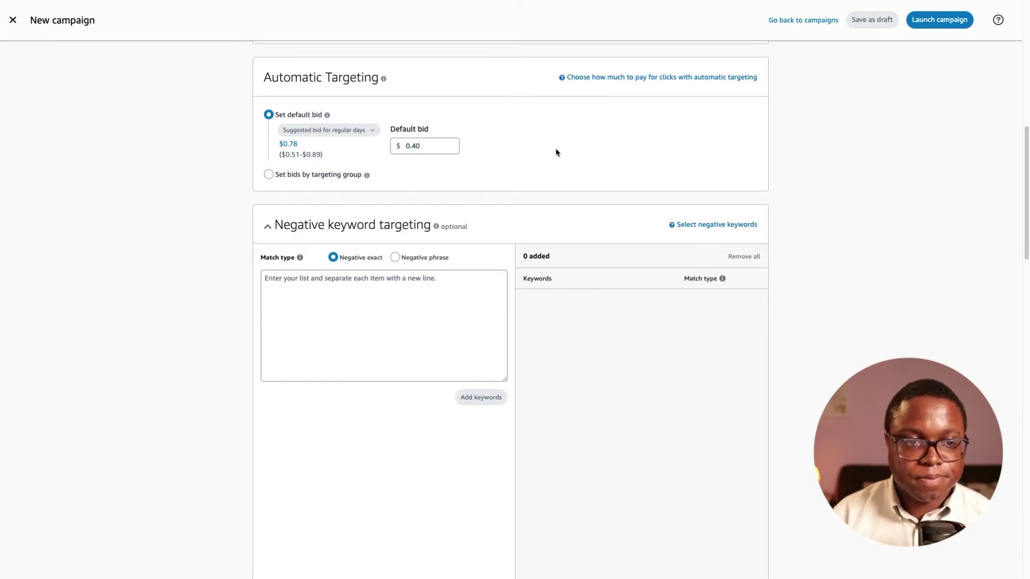
Step: Examine the optional negative keyword targeting and negative product targeting sections of the new campaign
{"action": "scroll", "coordinate": [556, 152], "scroll_direction": "down", "scroll_amount": 1}
{"action": "scroll", "coordinate": [556, 152], "scroll_direction": "down", "scroll_amount": 3}
{"action": "scroll", "coordinate": [554, 152], "scroll_direction": "up", "scroll_amount": 1}
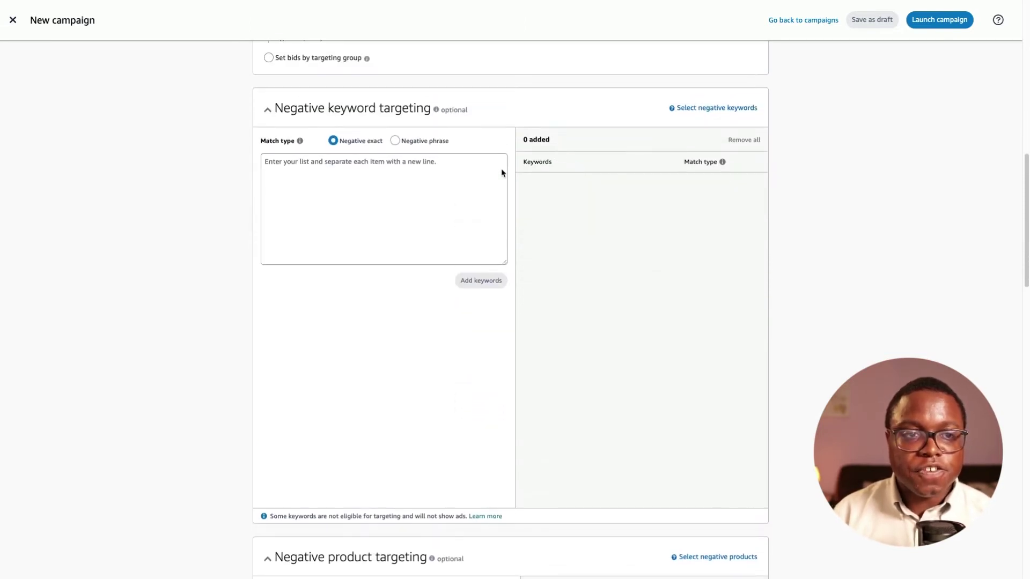
{"action": "left_click", "coordinate": [427, 177]}
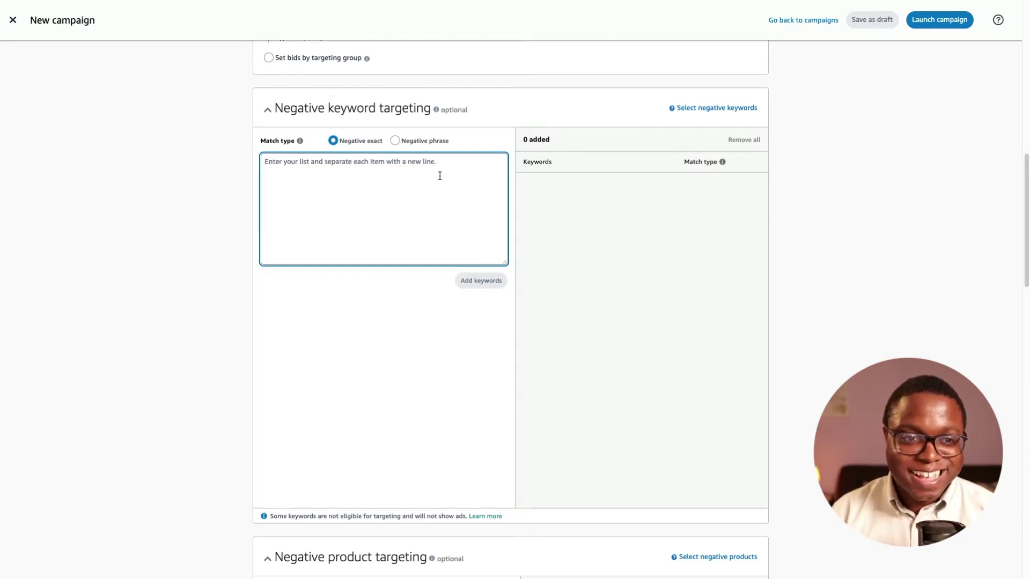
{"action": "left_click", "coordinate": [443, 166]}
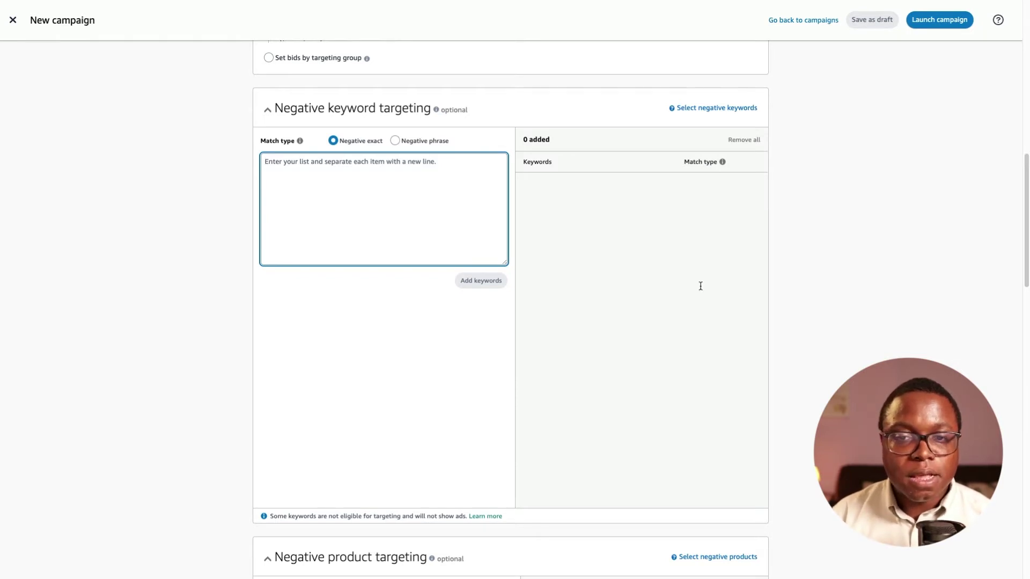
{"action": "scroll", "coordinate": [697, 280], "scroll_direction": "down", "scroll_amount": 1}
{"action": "scroll", "coordinate": [697, 280], "scroll_direction": "down", "scroll_amount": 7}
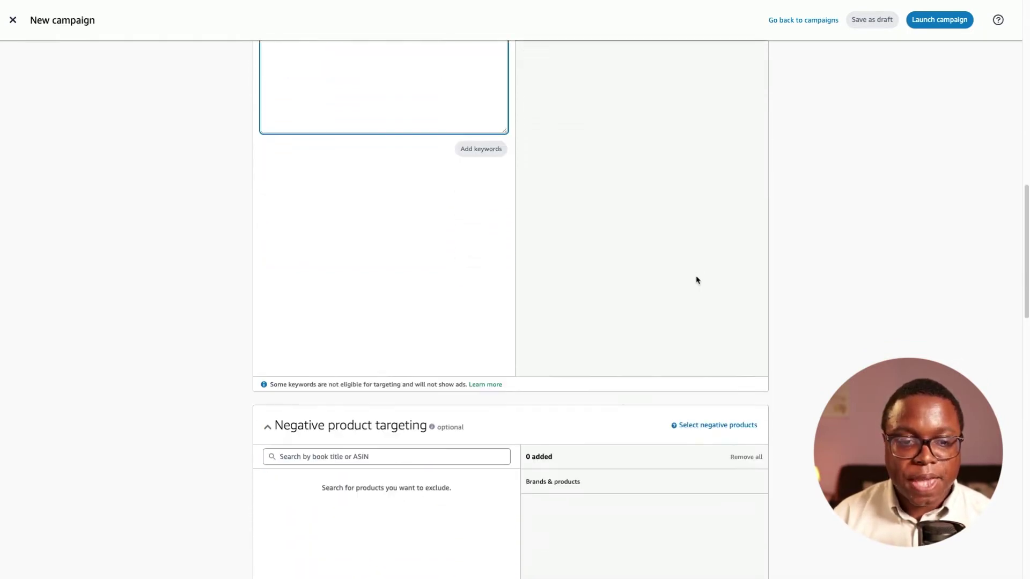
{"action": "scroll", "coordinate": [697, 280], "scroll_direction": "down", "scroll_amount": 2}
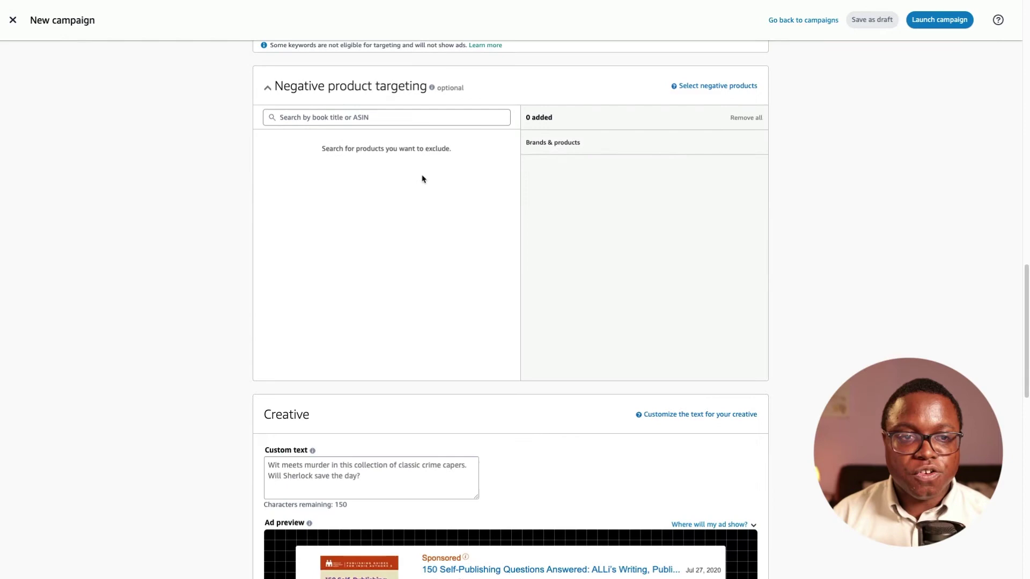
{"action": "left_click", "coordinate": [349, 115]}
Step: Enter the ad's custom text "If you're an aspiring writer with questions on self-publishing, this book has the answers you seek."
{"action": "scroll", "coordinate": [490, 253], "scroll_direction": "down", "scroll_amount": 7}
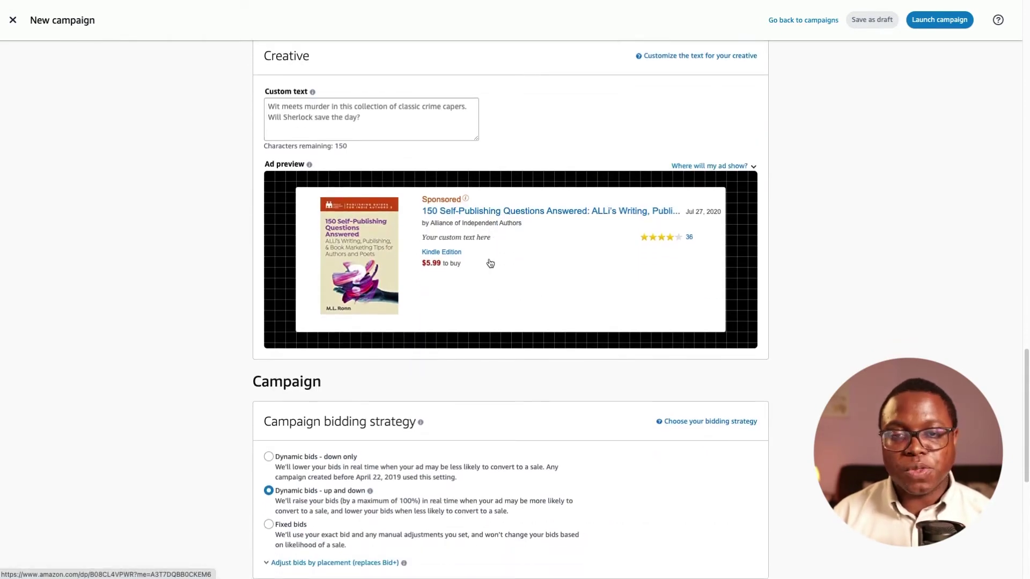
{"action": "left_click", "coordinate": [453, 107]}
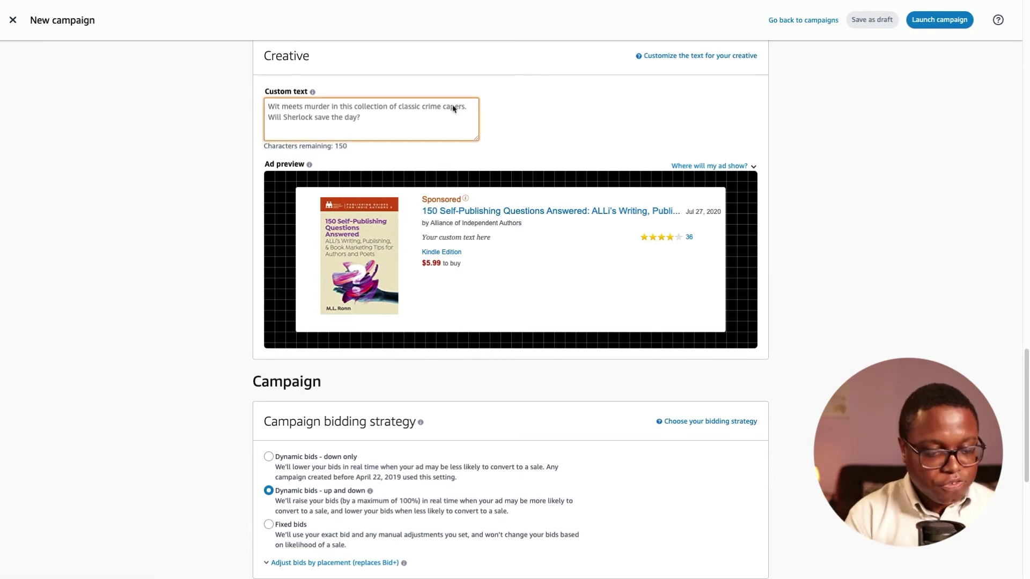
{"action": "type", "text": "If you're an aspiring writer with questions on self-publishing, this book has the answers you seek."}
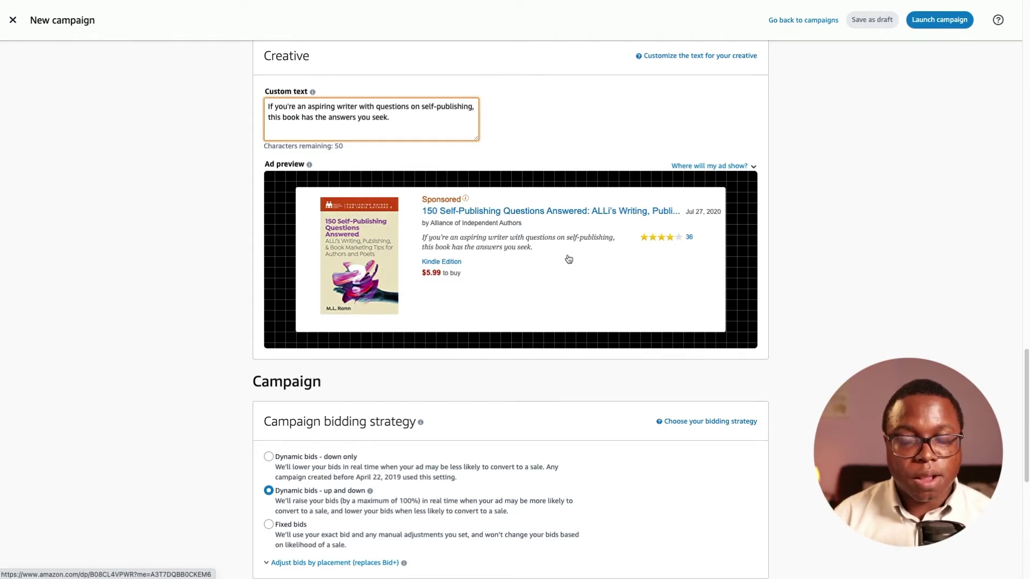
Step: Set the campaign bidding strategy to Dynamic bids - down only and name the campaign 150SPQA SPA 40 Ad2
{"action": "scroll", "coordinate": [569, 259], "scroll_direction": "down", "scroll_amount": 6}
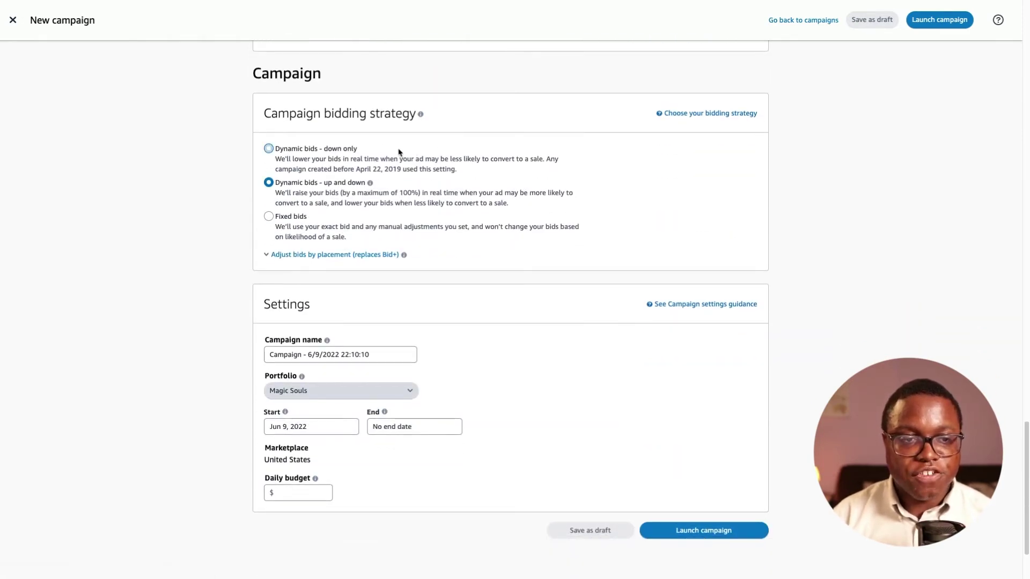
{"action": "left_click", "coordinate": [341, 150]}
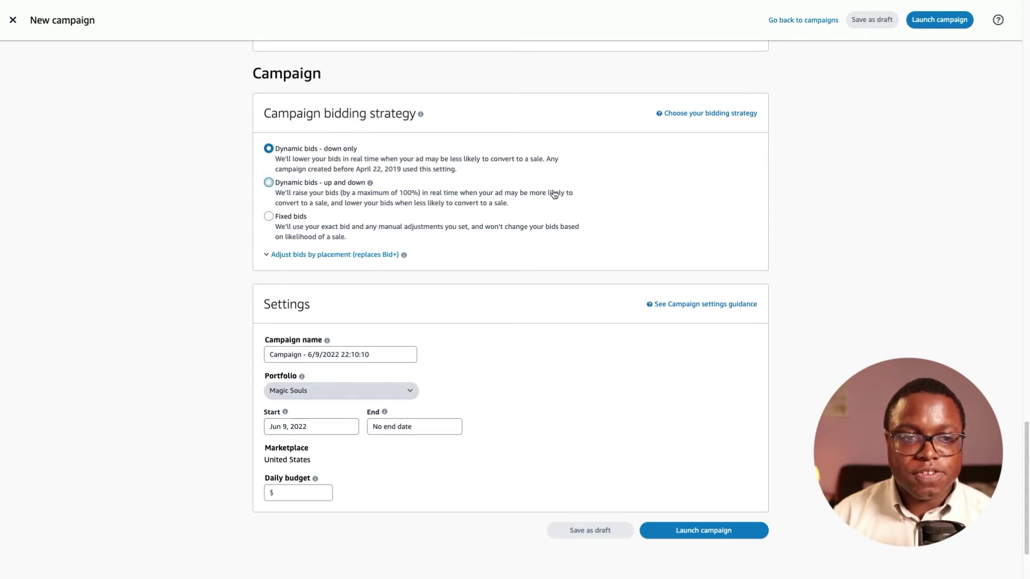
{"action": "scroll", "coordinate": [556, 197], "scroll_direction": "down", "scroll_amount": 2}
{"action": "left_click", "coordinate": [363, 255]}
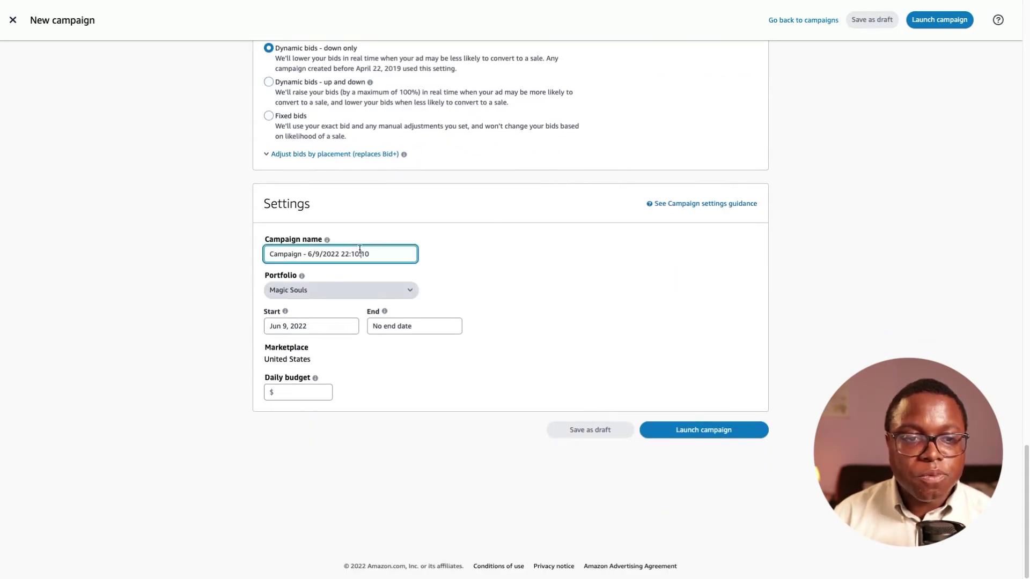
{"action": "key", "text": "ctrl+a"}
{"action": "key", "text": "BackSpace"}
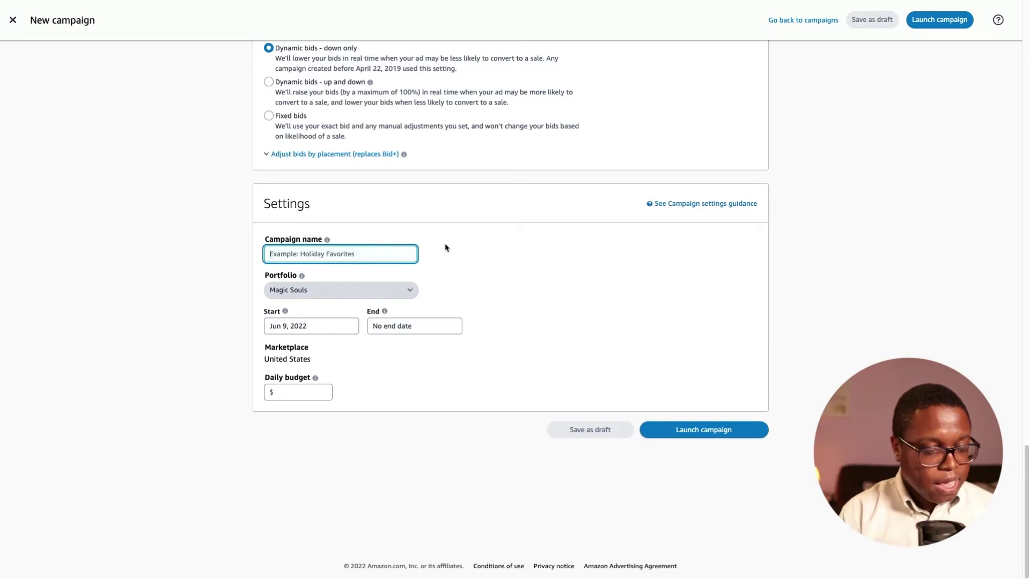
{"action": "type", "text": "150SQ"}
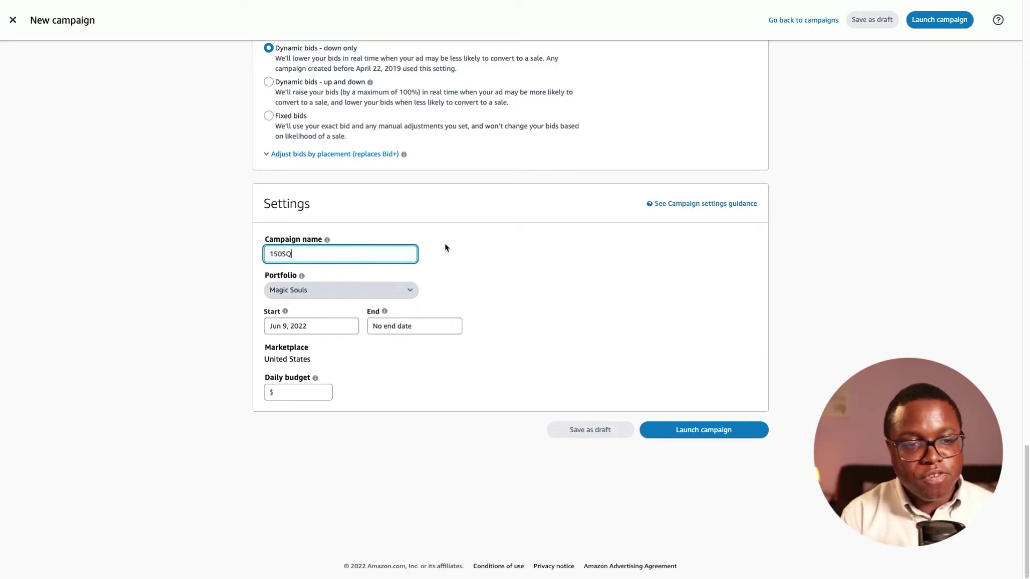
{"action": "key", "text": "BackSpace"}
{"action": "type", "text": "PQA"}
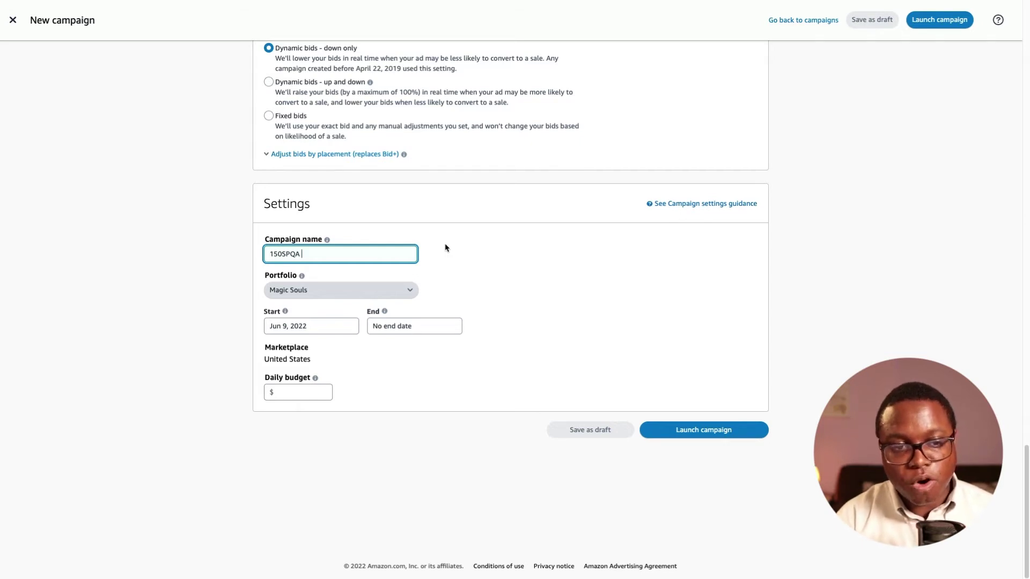
{"action": "type", "text": " SPA"}
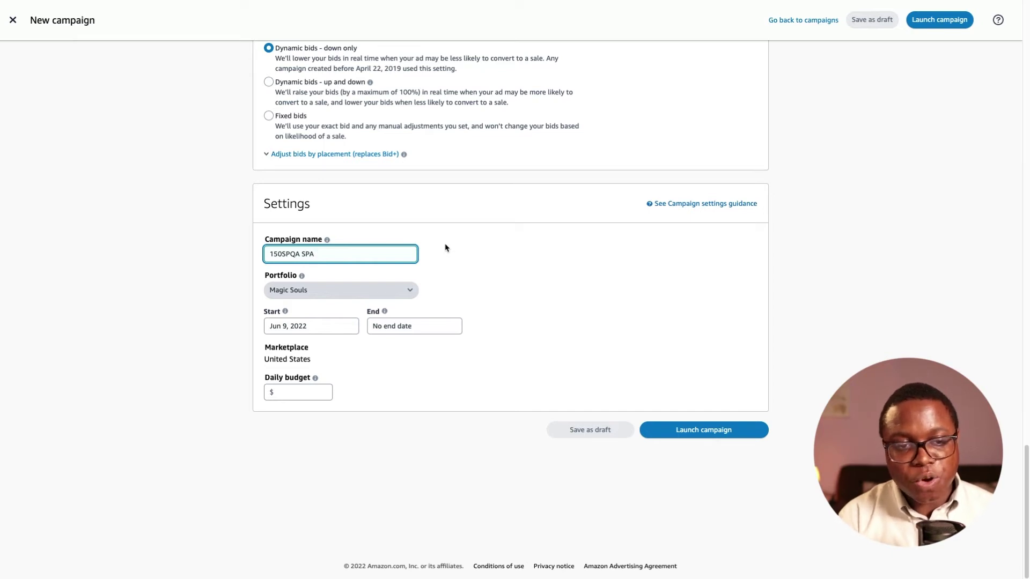
{"action": "type", "text": " 40"}
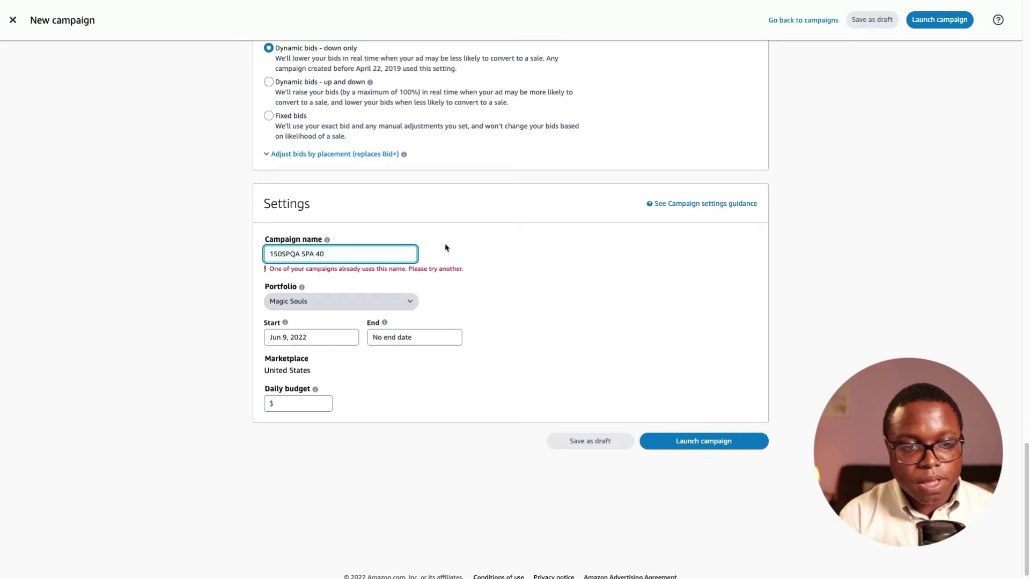
{"action": "type", "text": " Ad"}
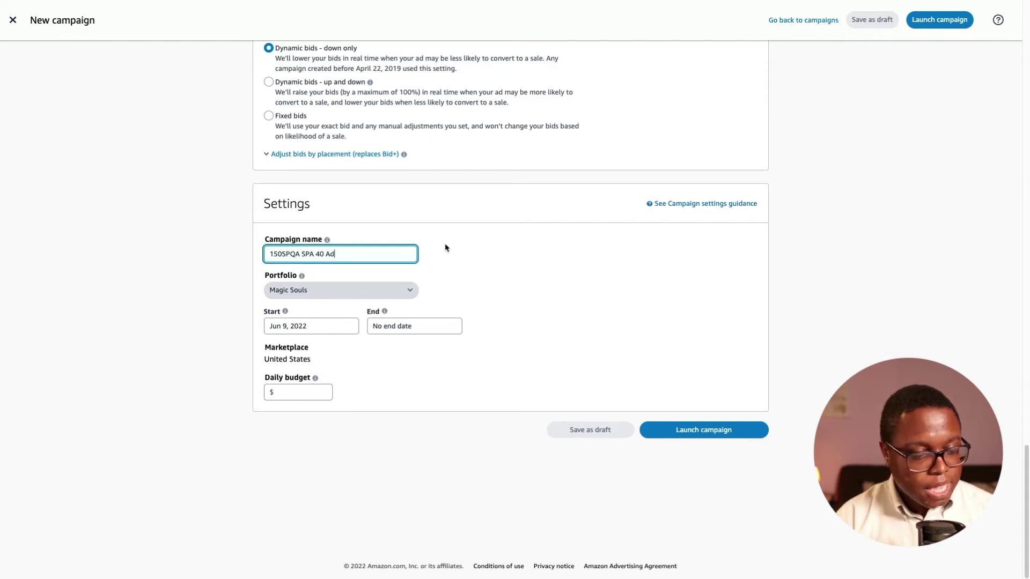
{"action": "type", "text": "2"}
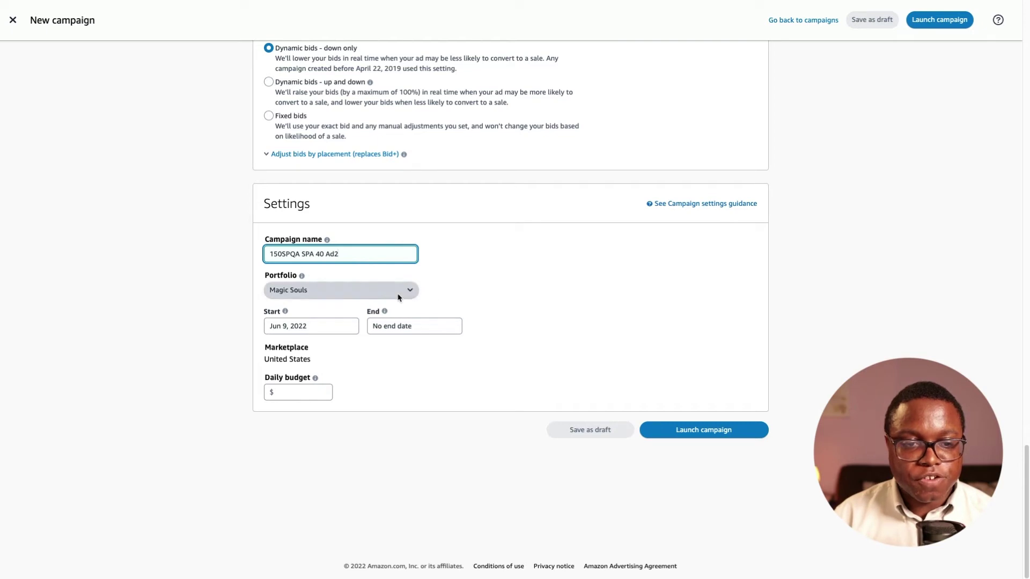
Step: Find the 150SPQA portfolio by searching for 150 and assign the campaign to it
{"action": "left_click", "coordinate": [415, 291]}
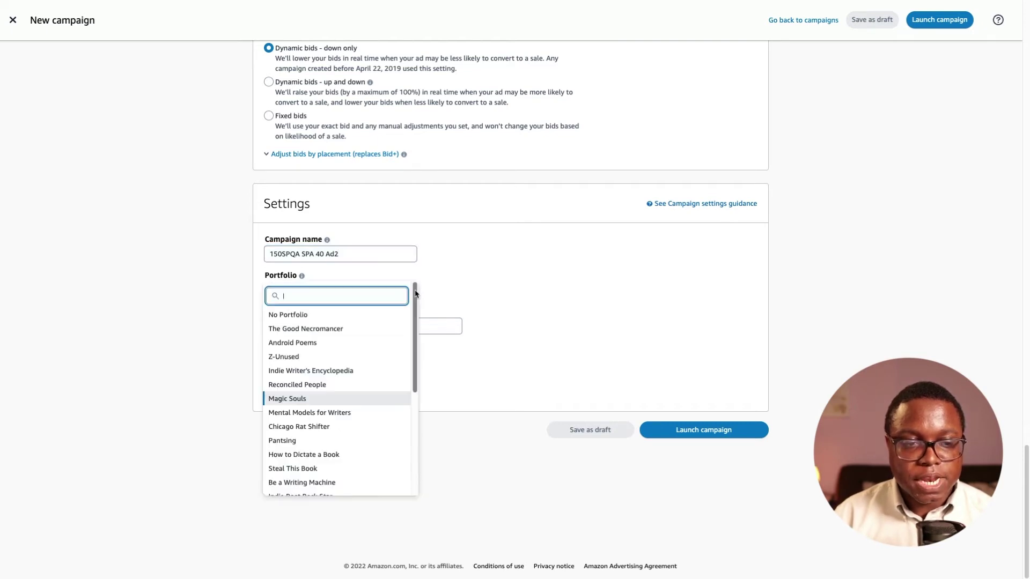
{"action": "scroll", "coordinate": [338, 369], "scroll_direction": "down", "scroll_amount": 1}
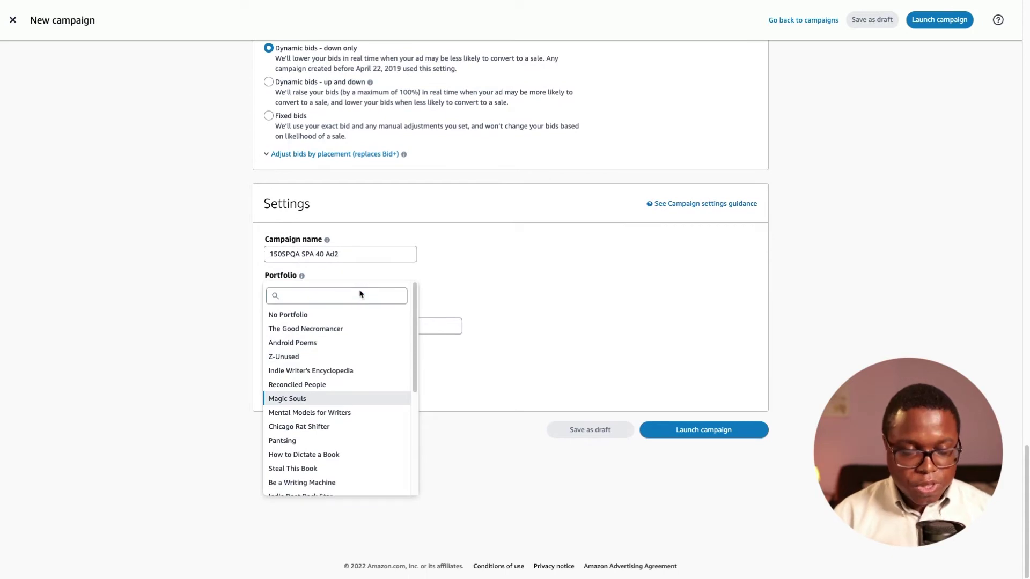
{"action": "left_click", "coordinate": [342, 295]}
{"action": "type", "text": "150"}
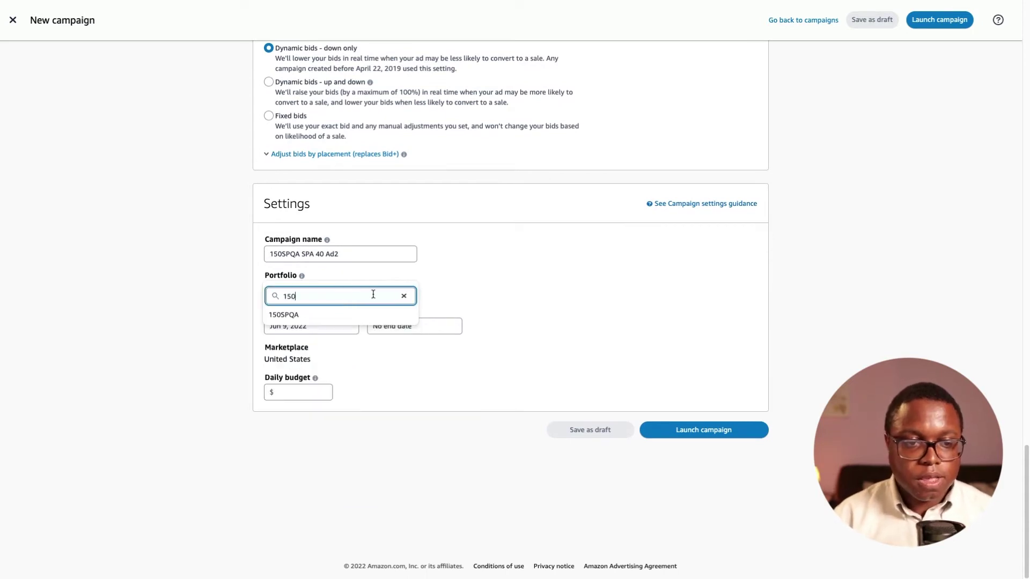
{"action": "left_click", "coordinate": [329, 317]}
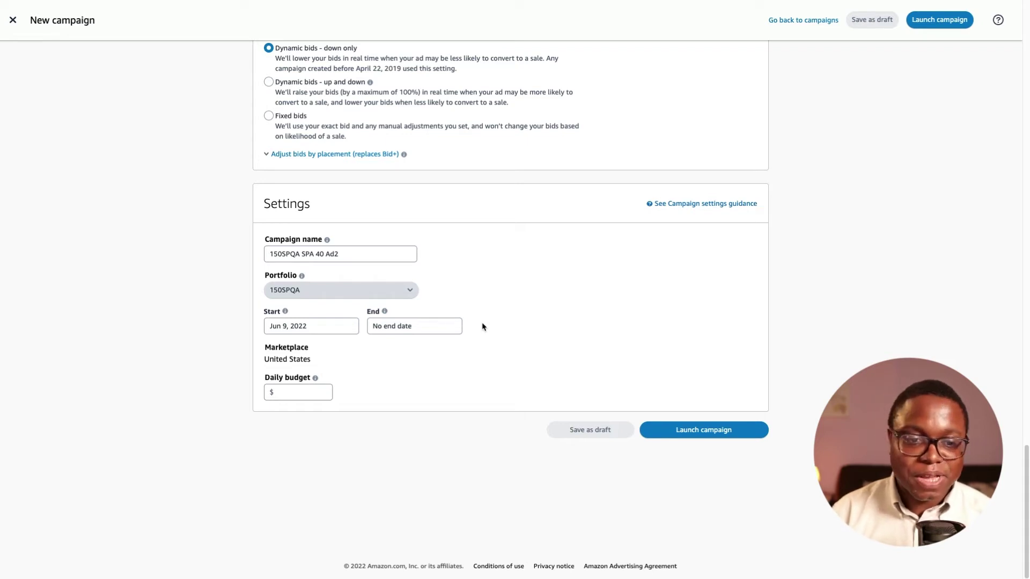
Step: Set the campaign's end date to Aug 31, 2022
{"action": "left_click", "coordinate": [444, 327]}
{"action": "left_click", "coordinate": [387, 354]}
{"action": "left_click", "coordinate": [387, 354]}
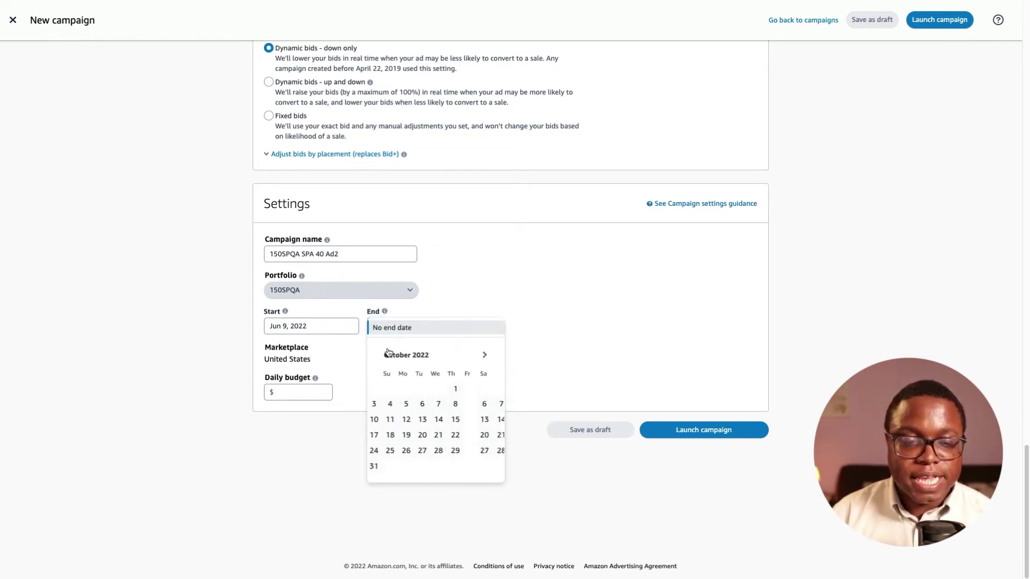
{"action": "left_click", "coordinate": [387, 354]}
{"action": "left_click", "coordinate": [388, 356]}
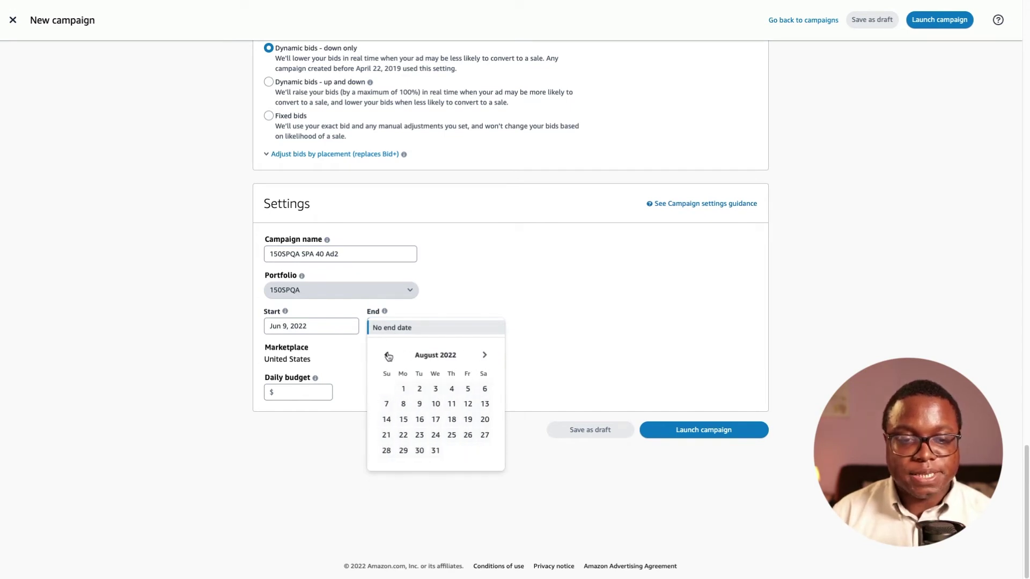
{"action": "left_click", "coordinate": [435, 450]}
Step: Set the campaign's daily budget to $1.00
{"action": "left_click", "coordinate": [306, 390]}
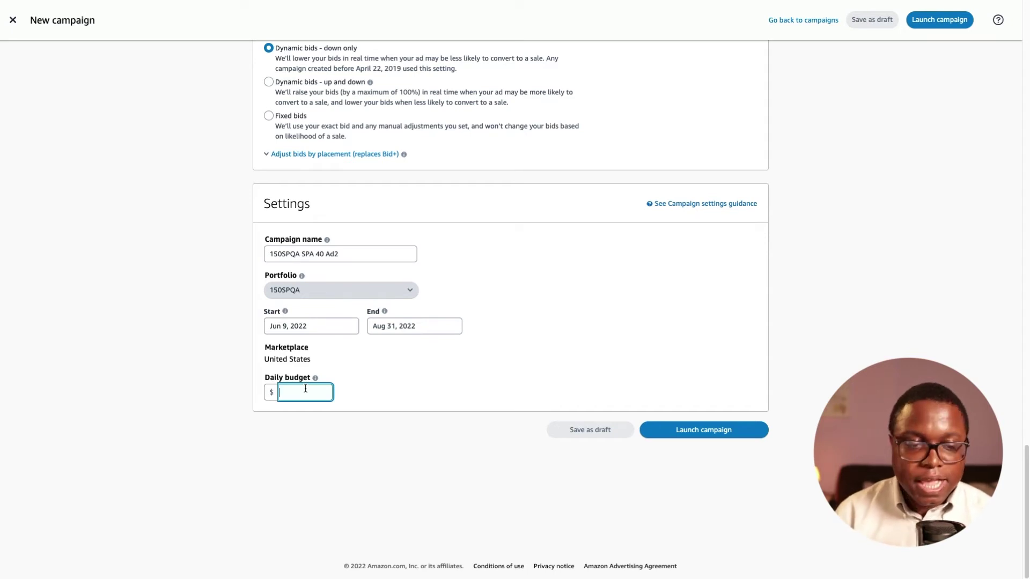
{"action": "type", "text": "1"}
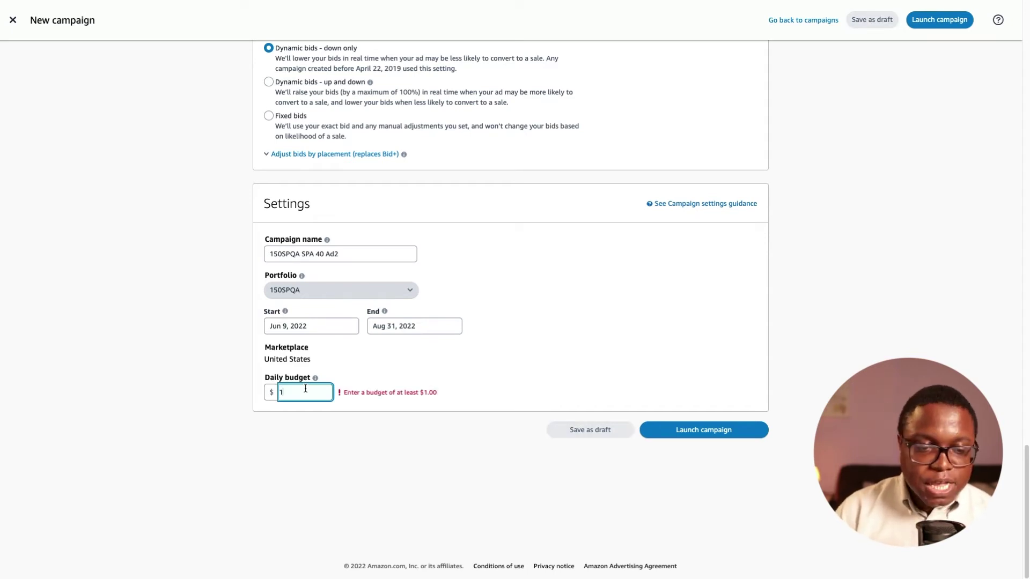
{"action": "type", "text": ".00"}
{"action": "left_click", "coordinate": [359, 389]}
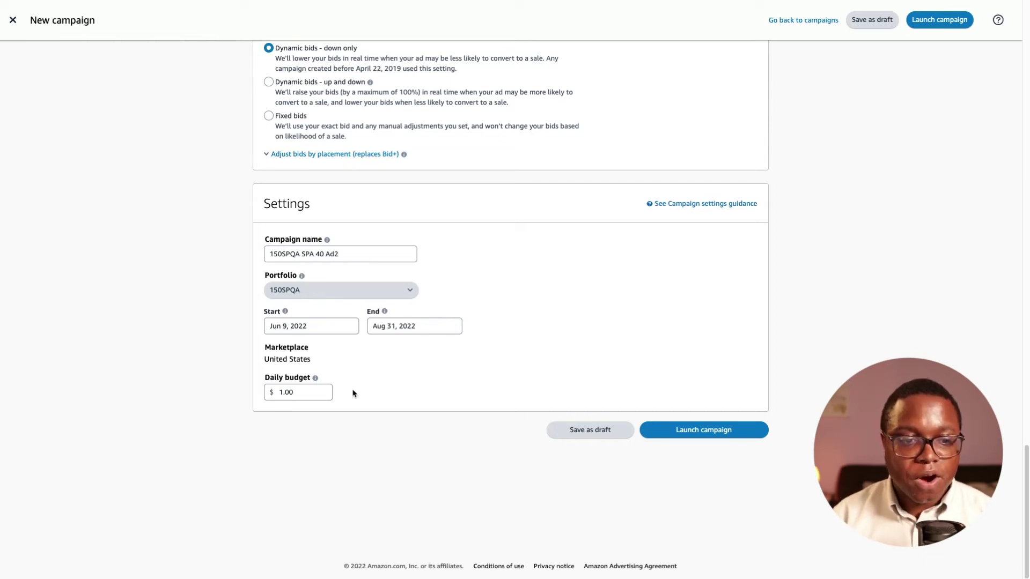
Step: Set the campaign's daily budget to $5.00 and launch the campaign
{"action": "double_click", "coordinate": [311, 392]}
{"action": "type", "text": "5.00"}
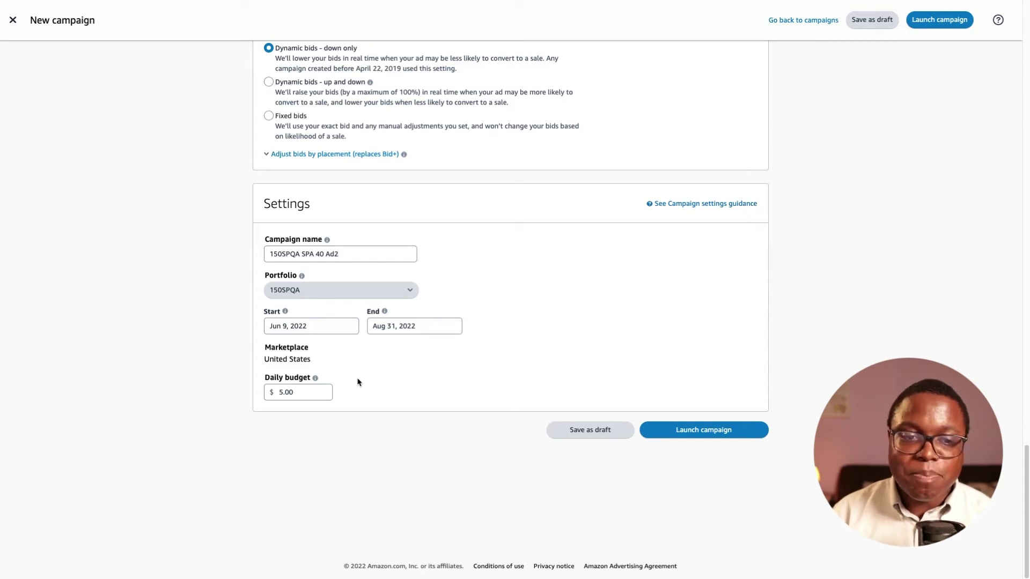
{"action": "left_click", "coordinate": [304, 390]}
{"action": "left_click", "coordinate": [397, 396]}
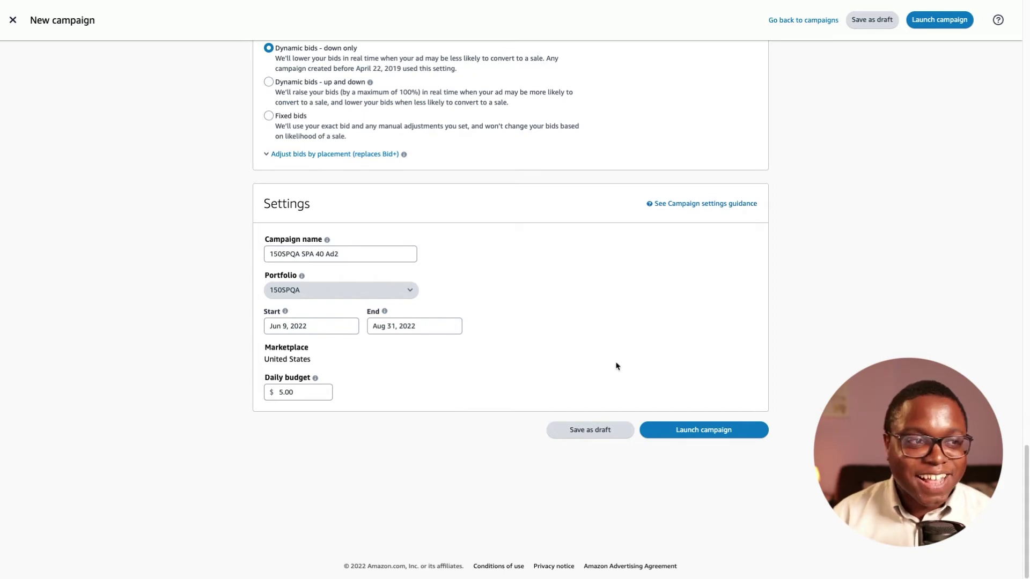
{"action": "left_click", "coordinate": [722, 432]}
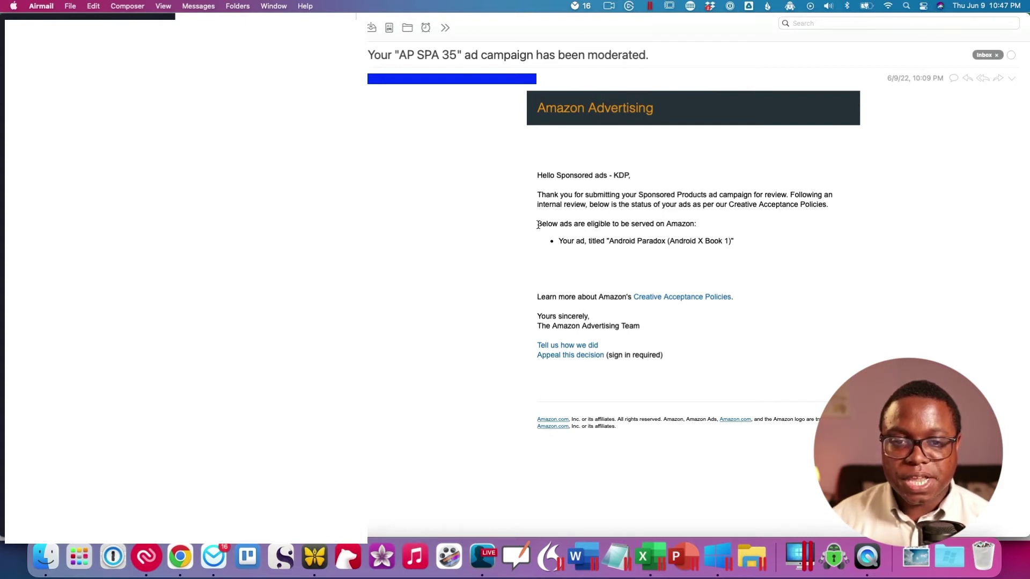
Step: Switch to Airmail and highlight the list of eligible ads in the "AP SPA 35" campaign moderation email
{"action": "left_click_drag", "start_coordinate": [539, 224], "coordinate": [742, 252]}
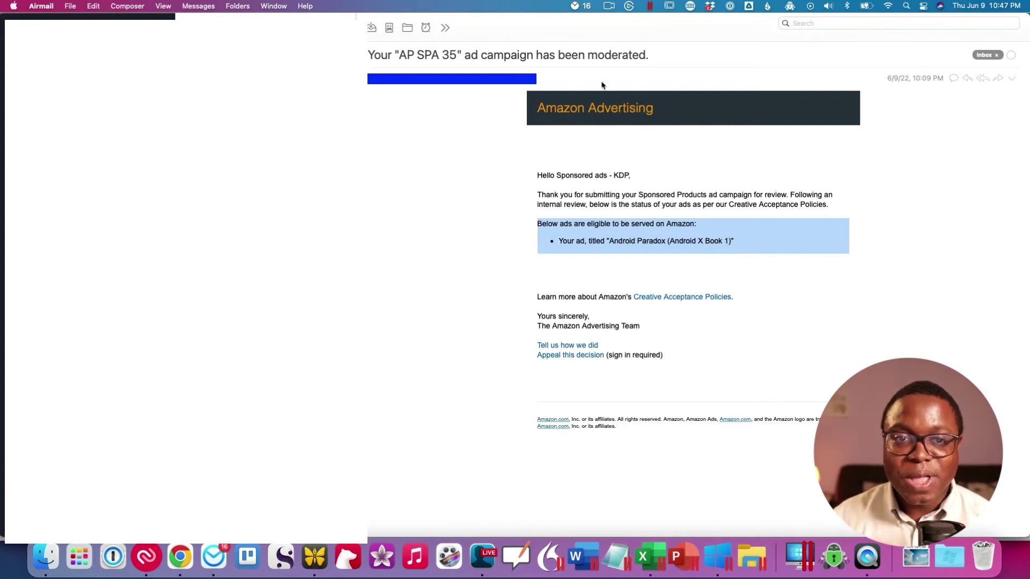
Step: Highlight the line about ads eligible to be served on Amazon in the moderation email again
{"action": "left_click", "coordinate": [523, 57]}
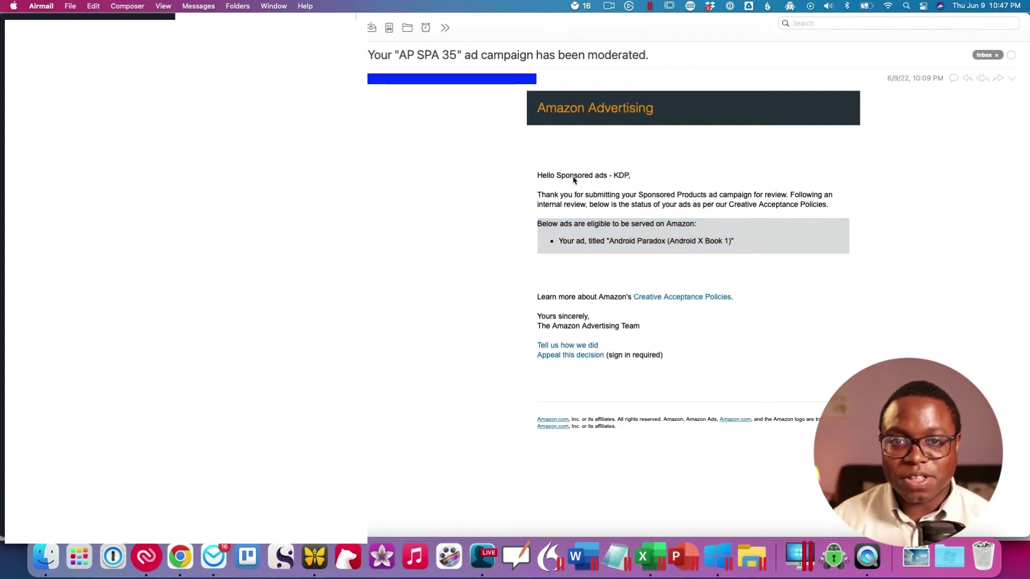
{"action": "left_click", "coordinate": [672, 244]}
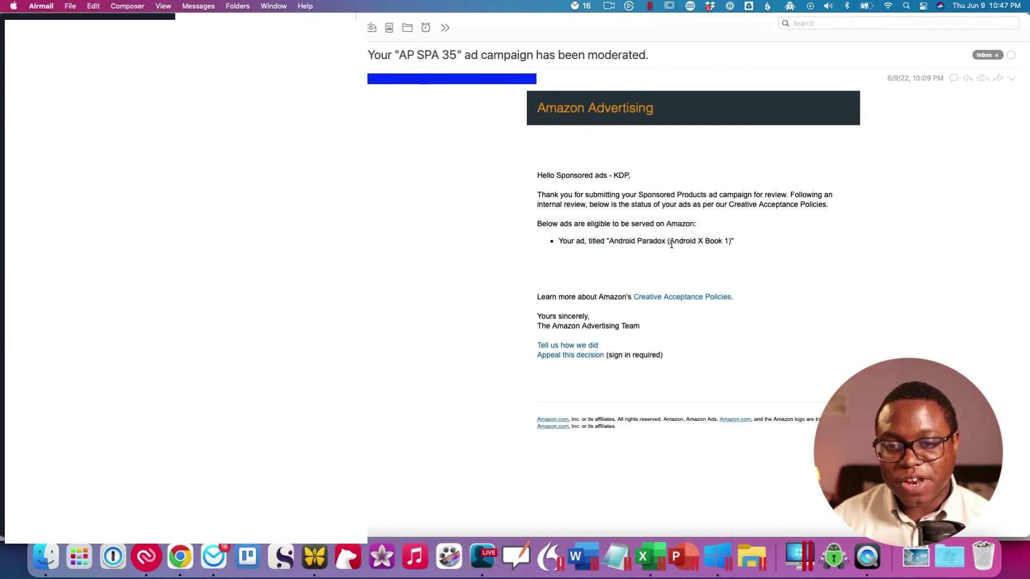
{"action": "left_click_drag", "start_coordinate": [558, 223], "coordinate": [675, 235]}
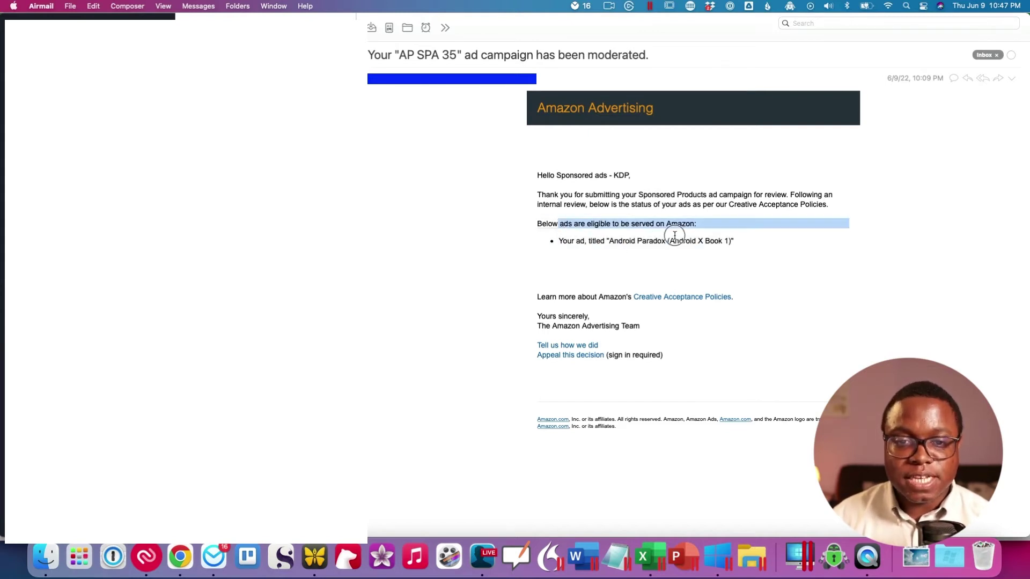
{"action": "left_click", "coordinate": [675, 234]}
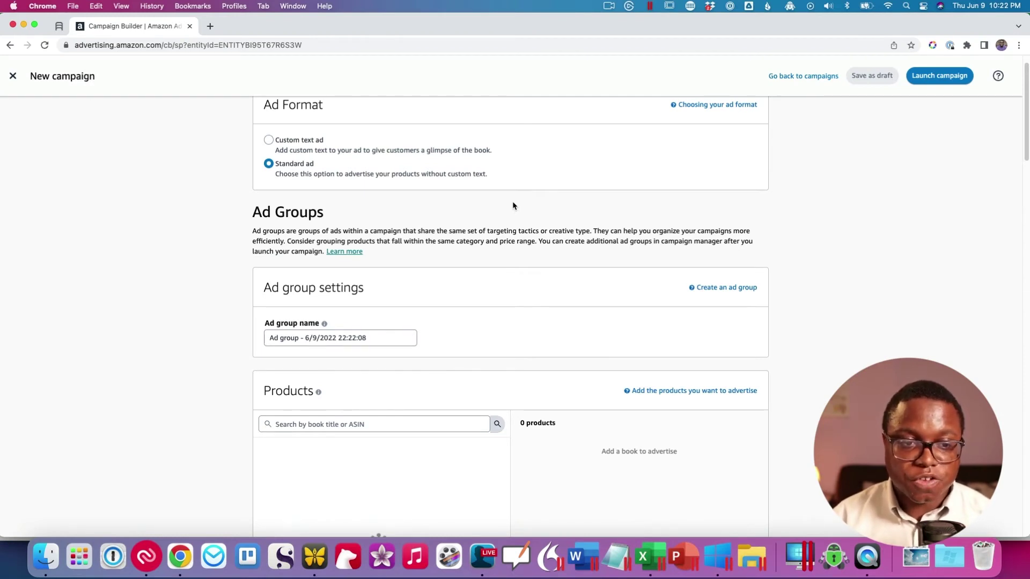
Step: Name the ad group 150SPQA in the new standard ad campaign
{"action": "scroll", "coordinate": [512, 206], "scroll_direction": "down", "scroll_amount": 5}
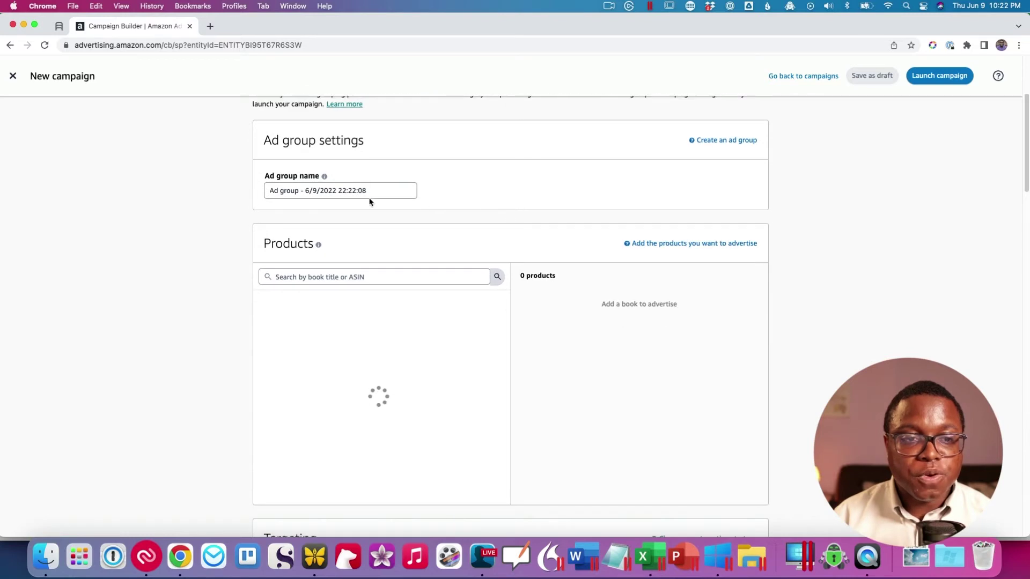
{"action": "triple_click", "coordinate": [367, 192]}
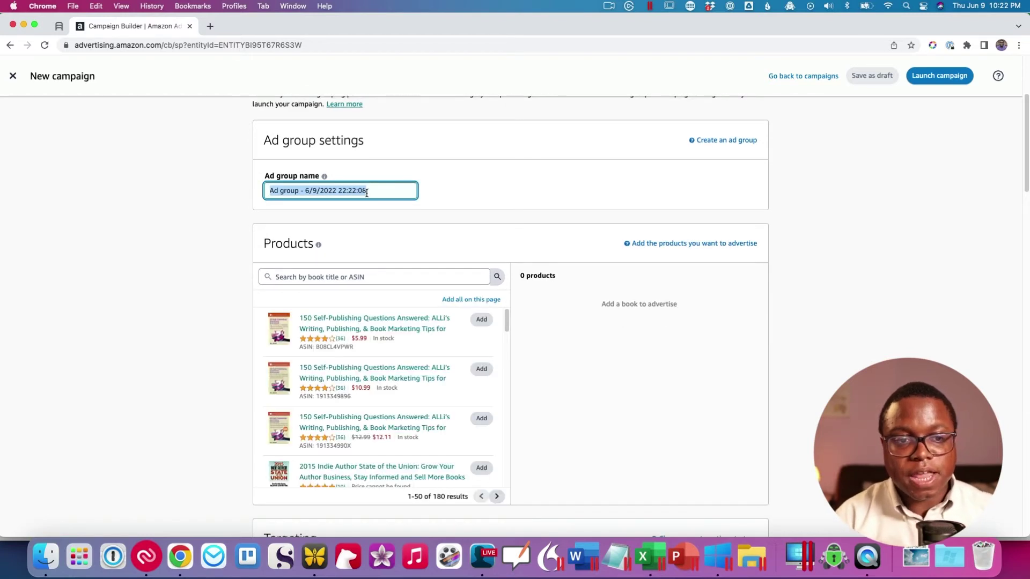
{"action": "key", "text": "BackSpace"}
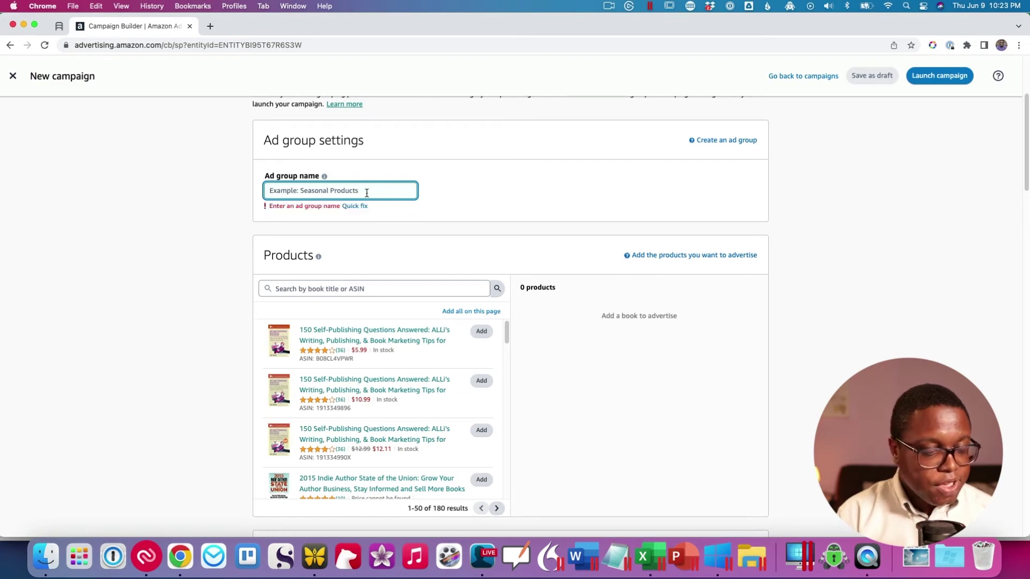
{"action": "type", "text": "150SPQA"}
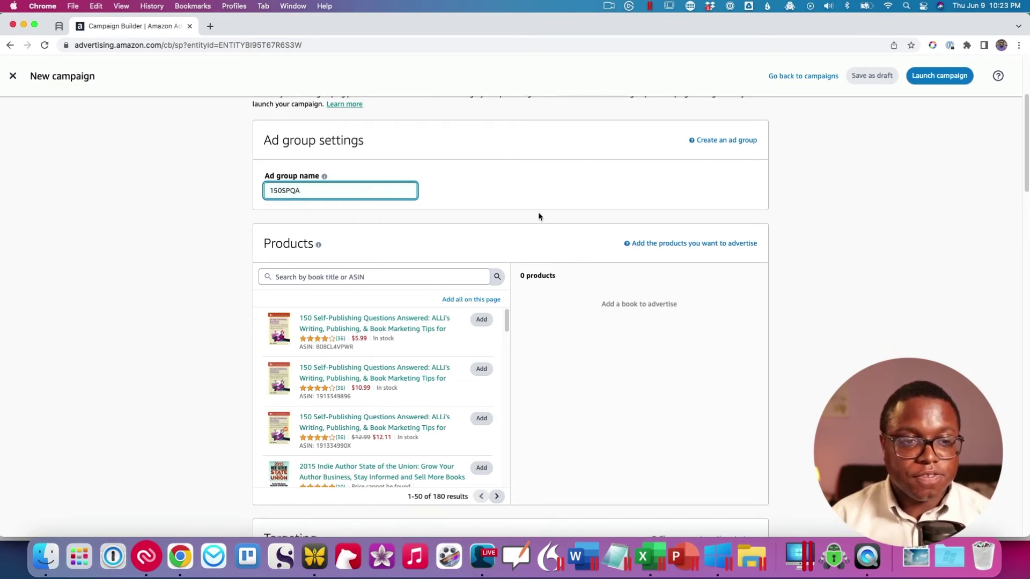
Step: Add the $5.99 edition of "150 Self-Publishing Questions Answered" to the products to advertise
{"action": "scroll", "coordinate": [535, 220], "scroll_direction": "down", "scroll_amount": 1}
{"action": "scroll", "coordinate": [534, 220], "scroll_direction": "down", "scroll_amount": 3}
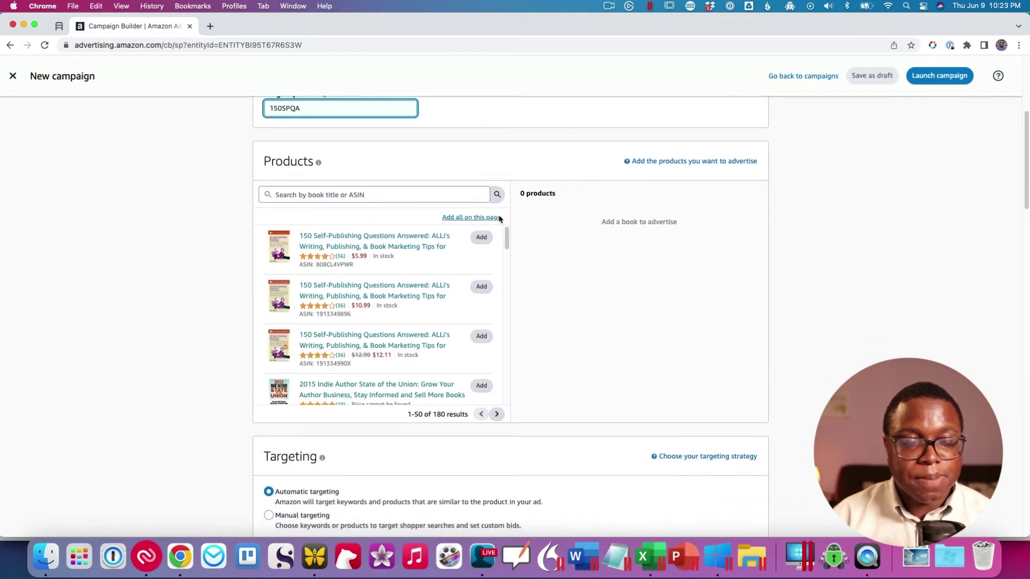
{"action": "scroll", "coordinate": [499, 219], "scroll_direction": "down", "scroll_amount": 1}
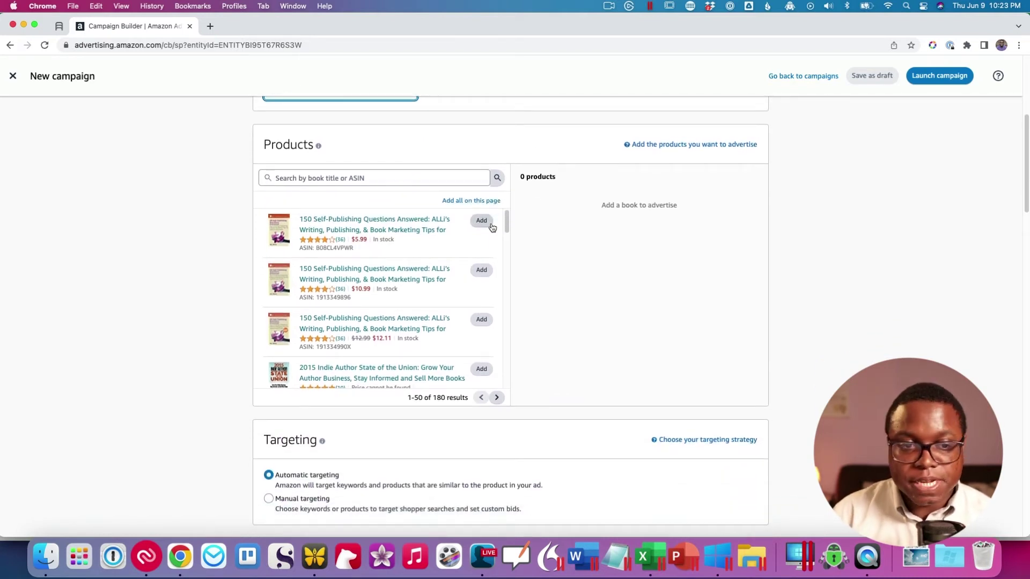
{"action": "left_click", "coordinate": [492, 227]}
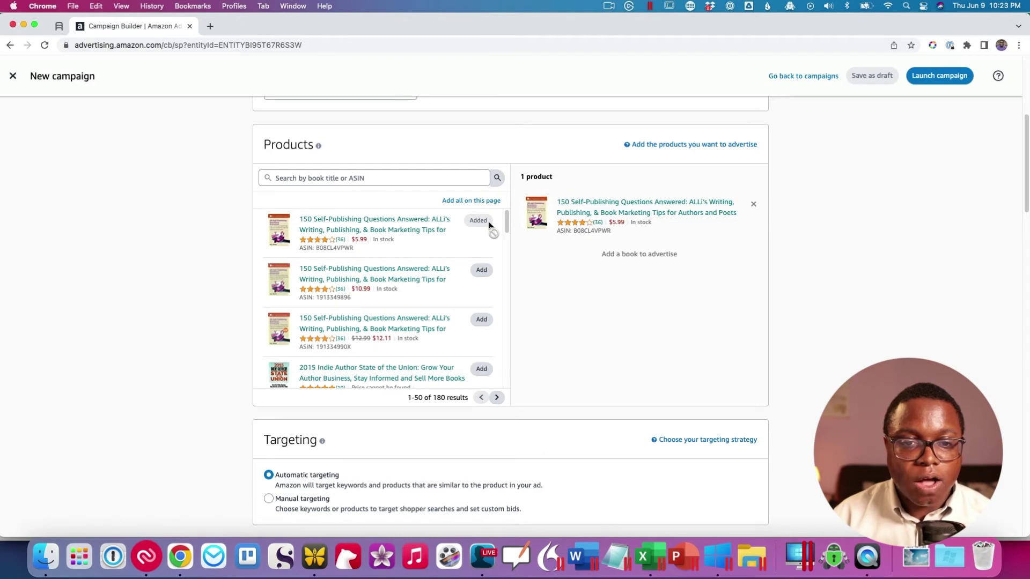
Step: Set the default bid for automatic targeting to $0.40
{"action": "scroll", "coordinate": [456, 252], "scroll_direction": "down", "scroll_amount": 10}
{"action": "double_click", "coordinate": [429, 246]}
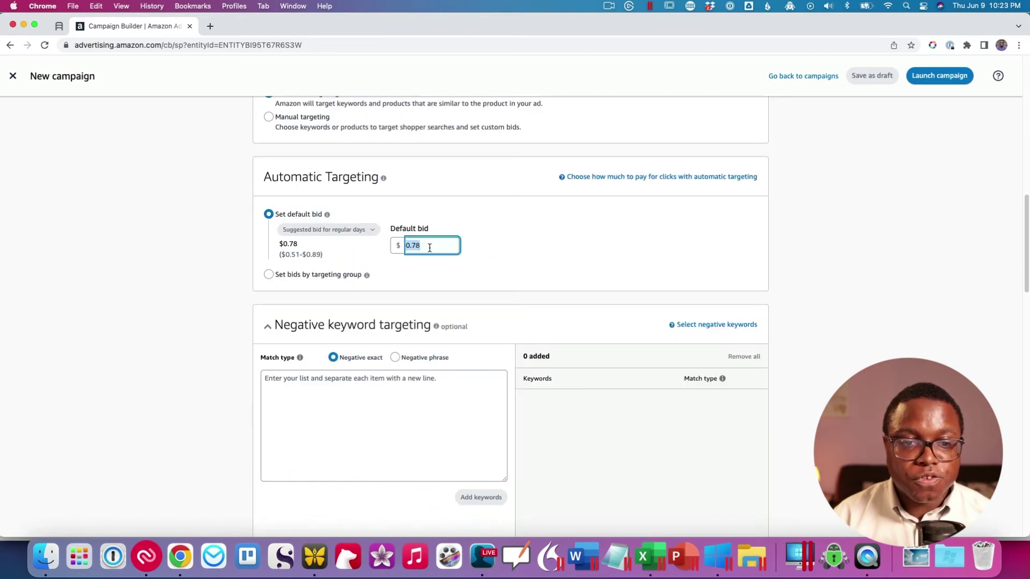
{"action": "type", "text": "0.40"}
{"action": "left_click", "coordinate": [540, 211]}
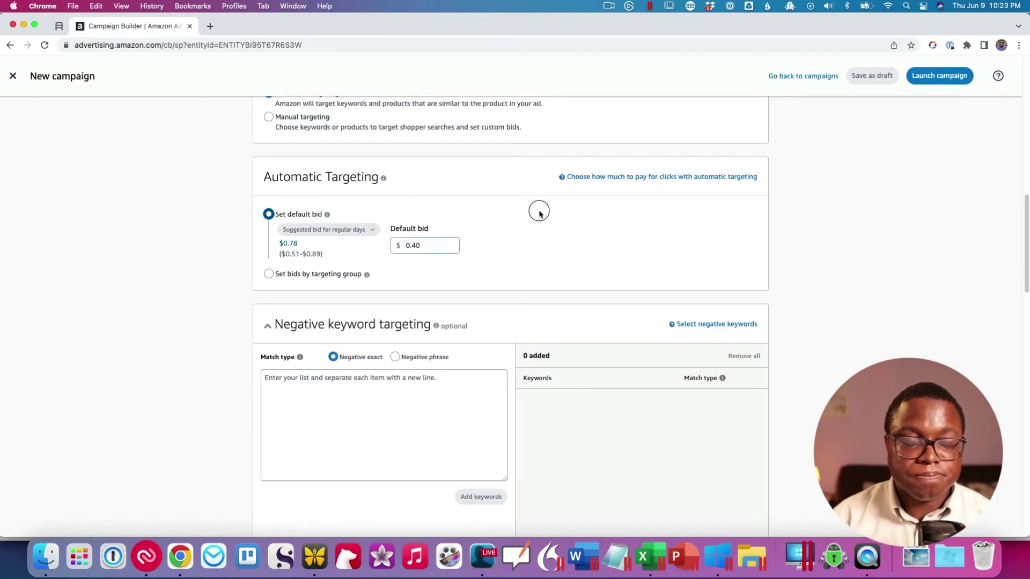
Step: Set the campaign bidding strategy to "Dynamic bids - down only" and open the campaign name for editing
{"action": "scroll", "coordinate": [542, 214], "scroll_direction": "down", "scroll_amount": 5}
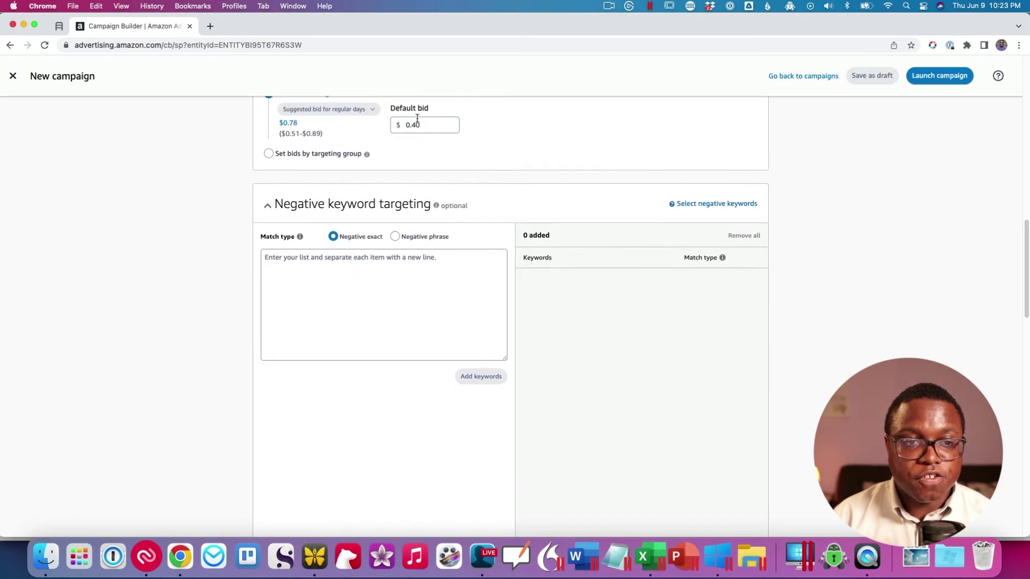
{"action": "scroll", "coordinate": [499, 232], "scroll_direction": "down", "scroll_amount": 10}
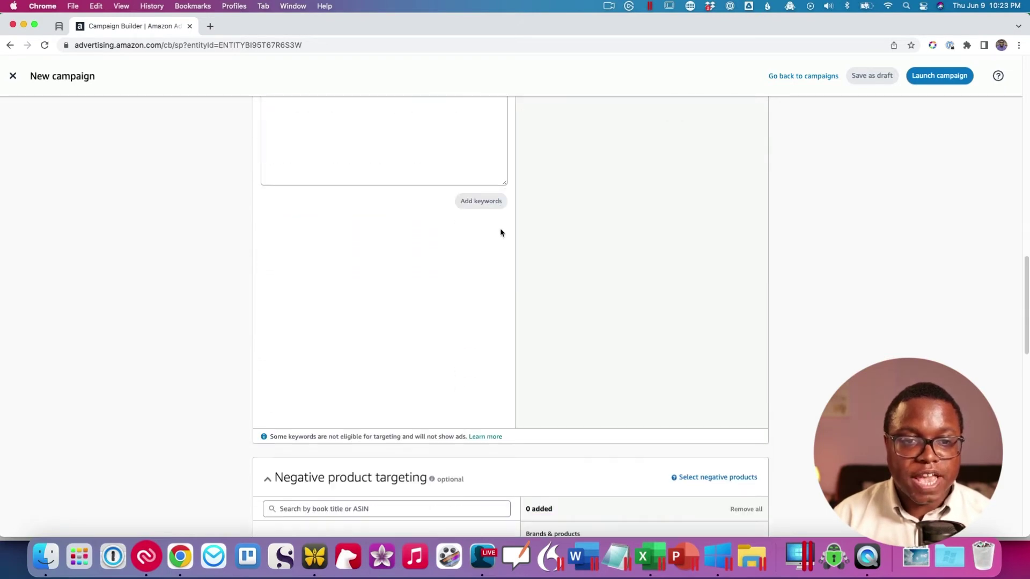
{"action": "scroll", "coordinate": [501, 233], "scroll_direction": "down", "scroll_amount": 20}
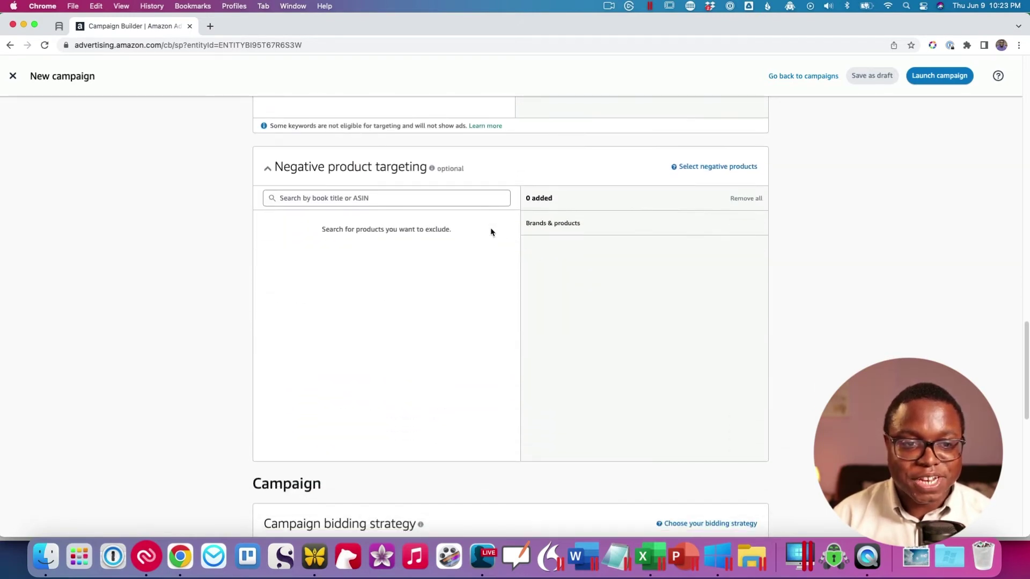
{"action": "scroll", "coordinate": [491, 232], "scroll_direction": "down", "scroll_amount": 3}
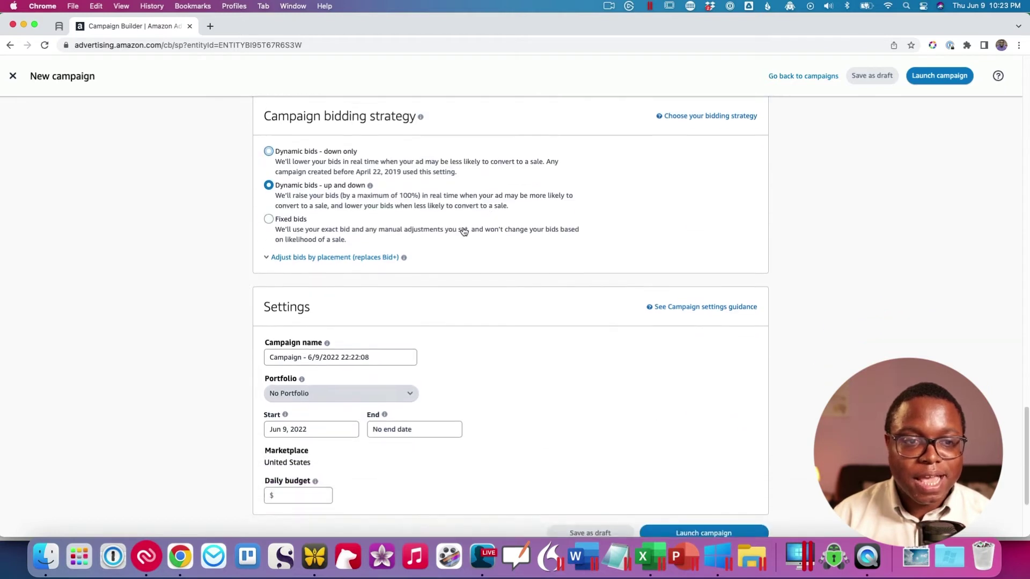
{"action": "left_click", "coordinate": [317, 152]}
{"action": "scroll", "coordinate": [478, 274], "scroll_direction": "down", "scroll_amount": 3}
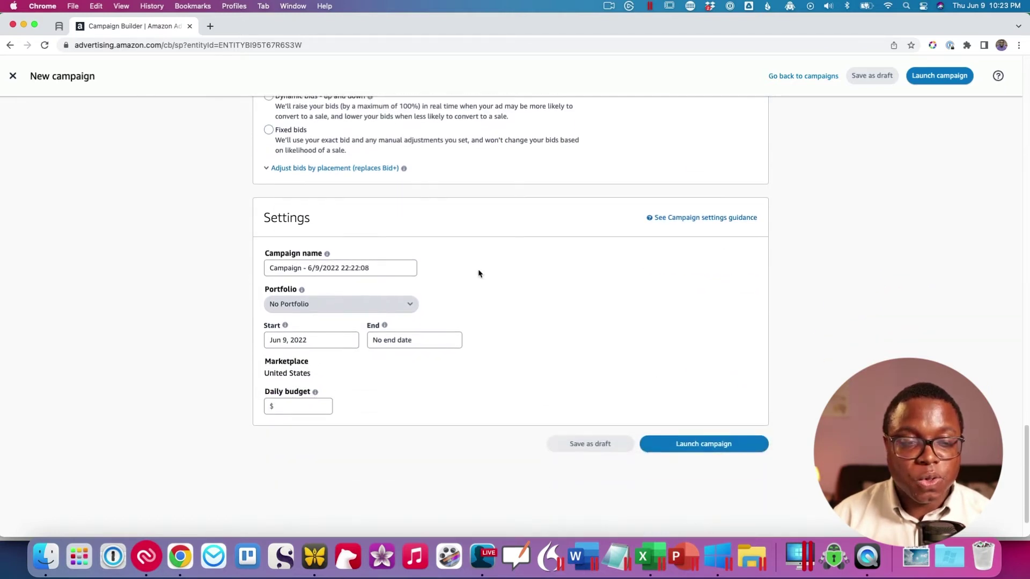
{"action": "left_click", "coordinate": [384, 269]}
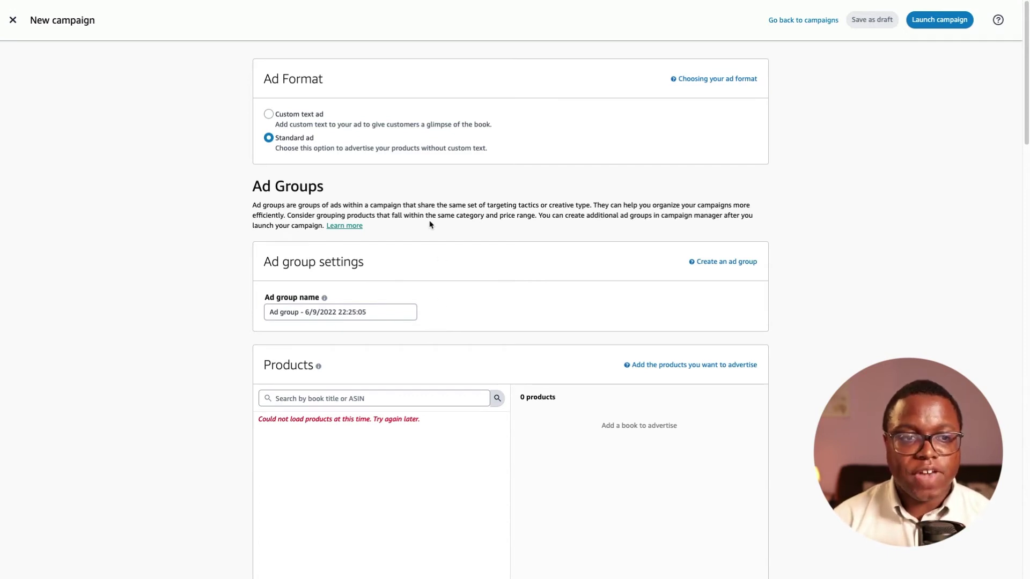
Step: Name the ad group 150QA in the fresh new-campaign form
{"action": "scroll", "coordinate": [391, 220], "scroll_direction": "down", "scroll_amount": 2}
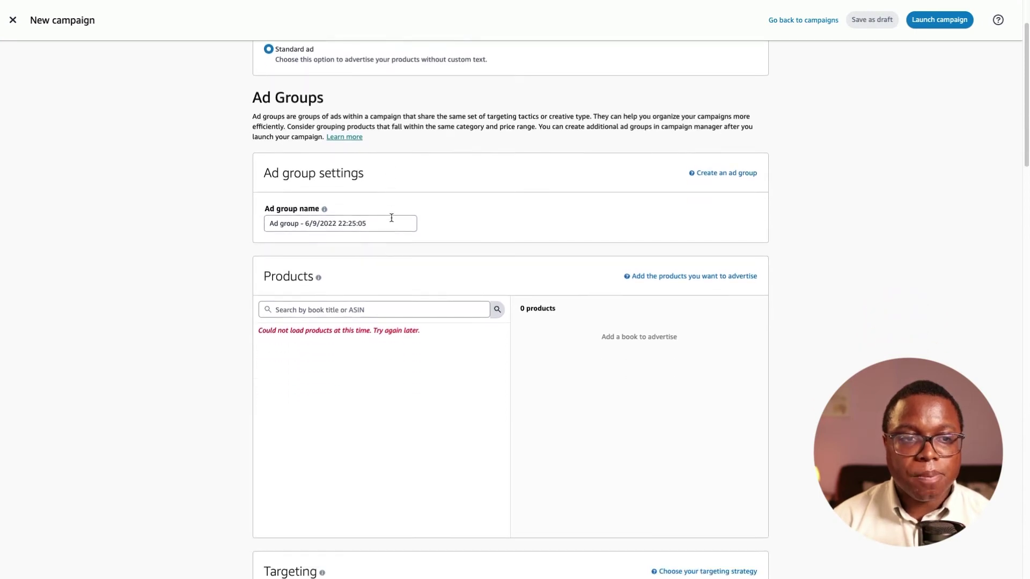
{"action": "scroll", "coordinate": [391, 218], "scroll_direction": "down", "scroll_amount": 1}
{"action": "left_click", "coordinate": [356, 187]}
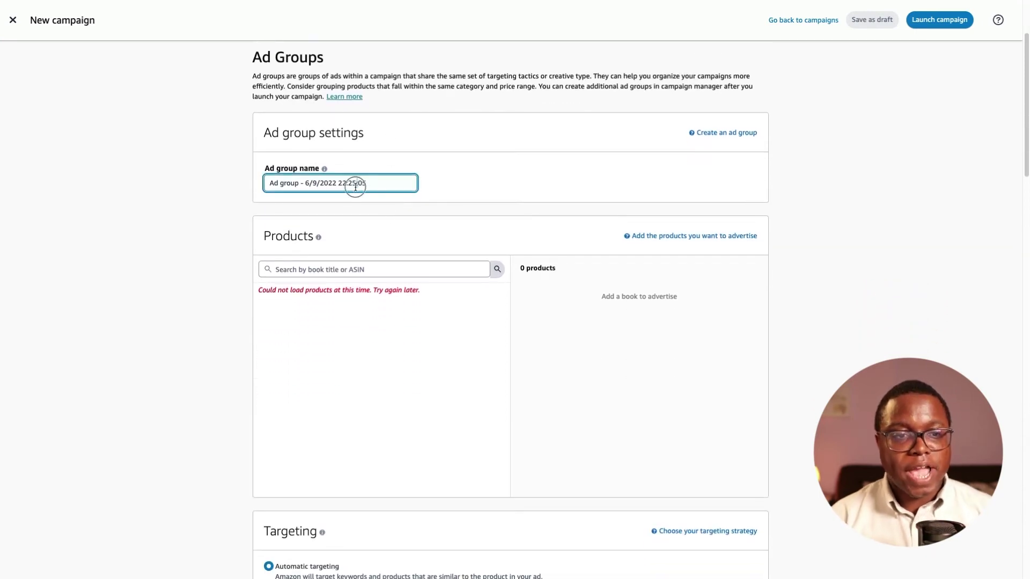
{"action": "triple_click", "coordinate": [356, 187]}
{"action": "type", "text": "150QA"}
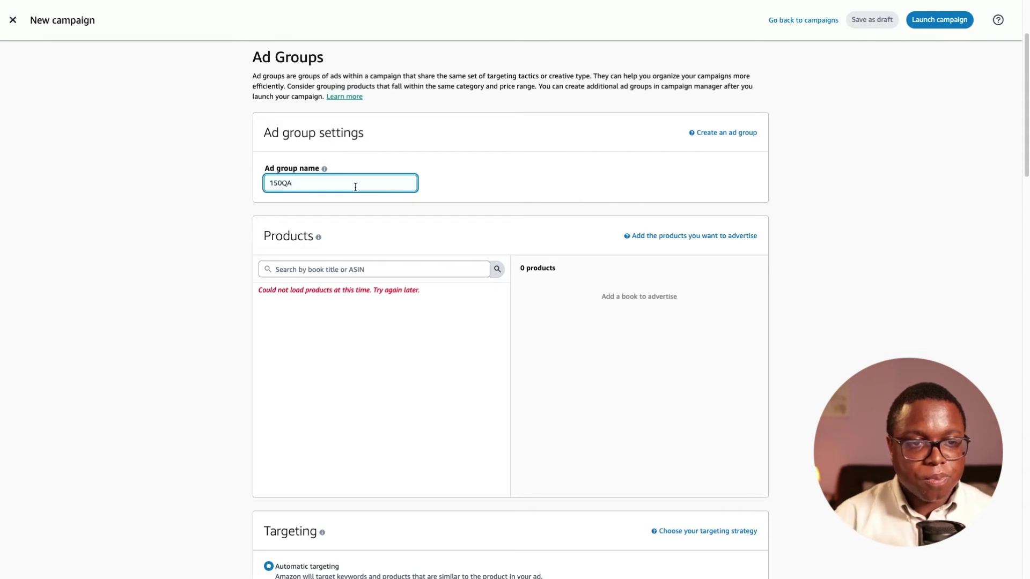
Step: Switch the campaign's targeting strategy to manual targeting
{"action": "scroll", "coordinate": [460, 292], "scroll_direction": "down", "scroll_amount": 5}
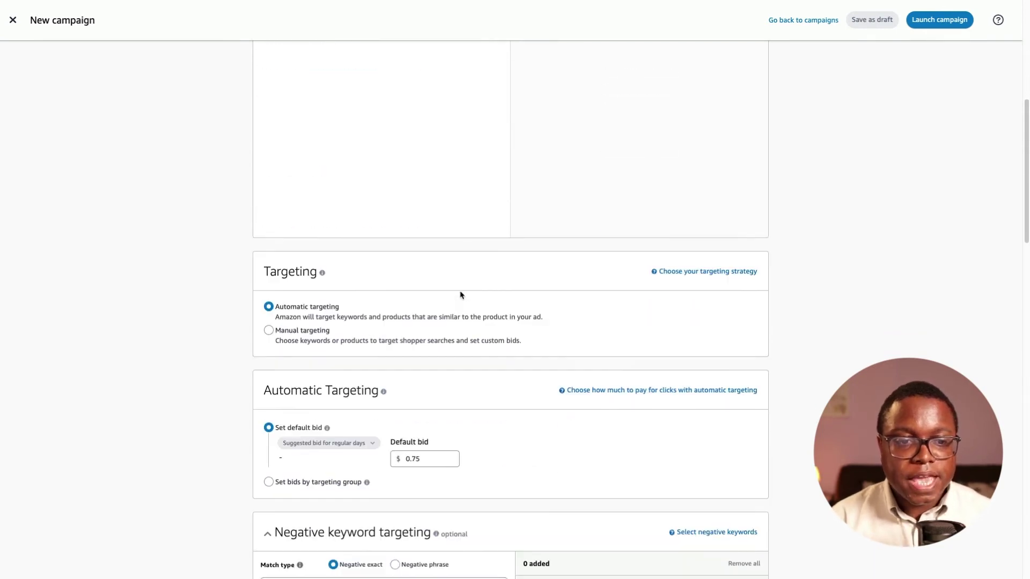
{"action": "scroll", "coordinate": [548, 163], "scroll_direction": "down", "scroll_amount": 2}
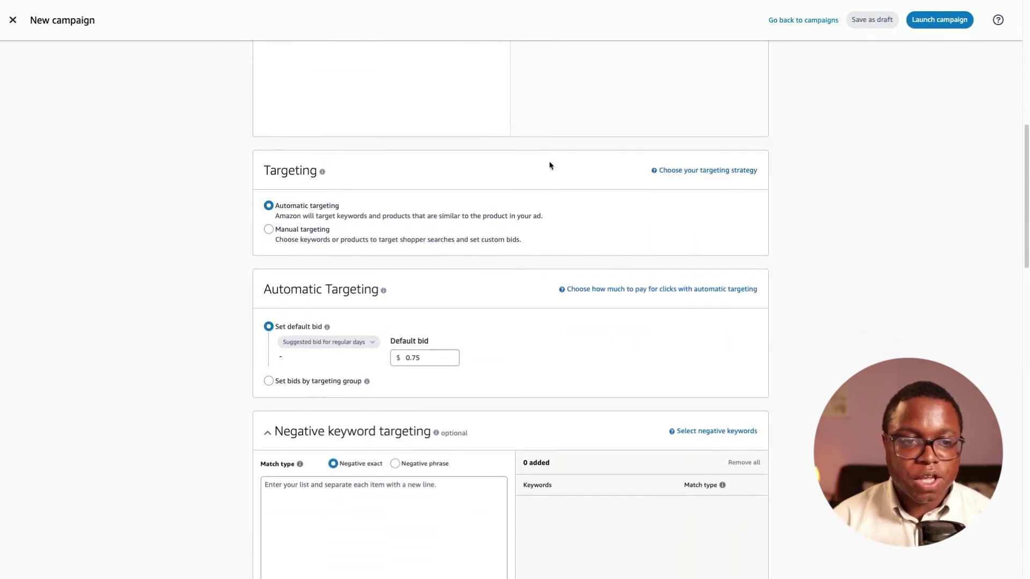
{"action": "left_click", "coordinate": [305, 177]}
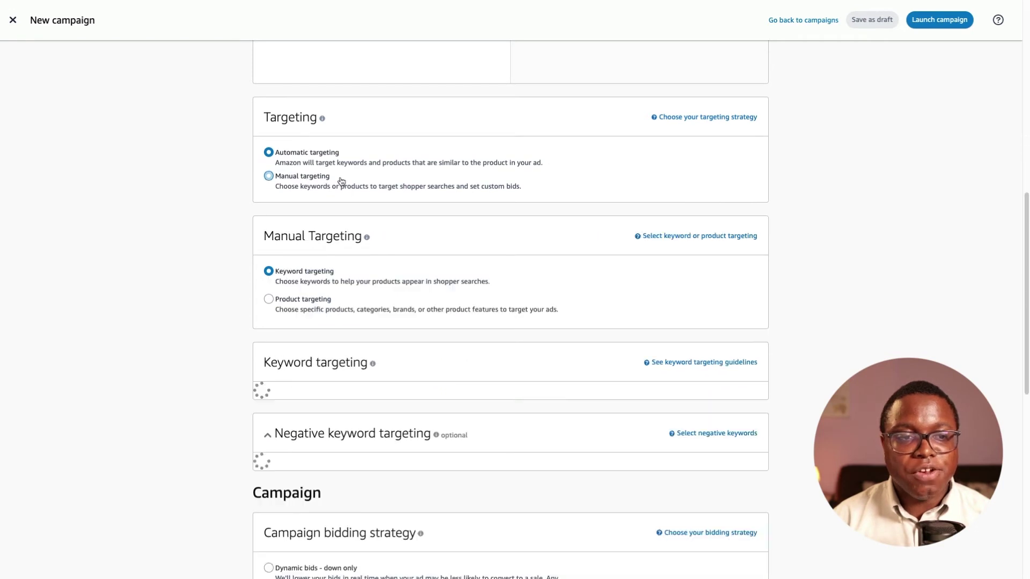
Step: Set the bid for keyword targeting to a custom bid of $0.40
{"action": "scroll", "coordinate": [484, 193], "scroll_direction": "down", "scroll_amount": 1}
{"action": "scroll", "coordinate": [485, 193], "scroll_direction": "down", "scroll_amount": 1}
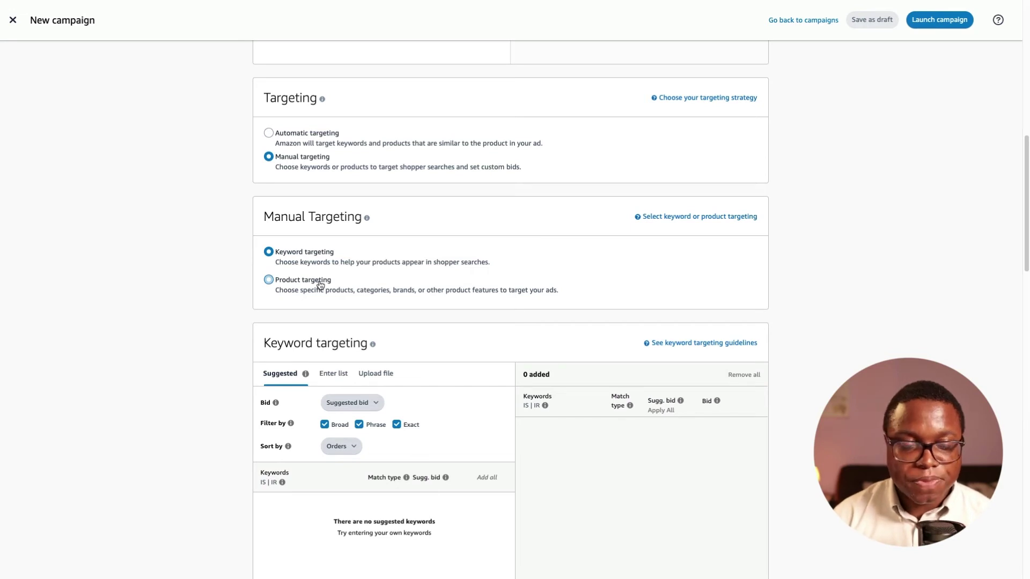
{"action": "scroll", "coordinate": [443, 239], "scroll_direction": "down", "scroll_amount": 2}
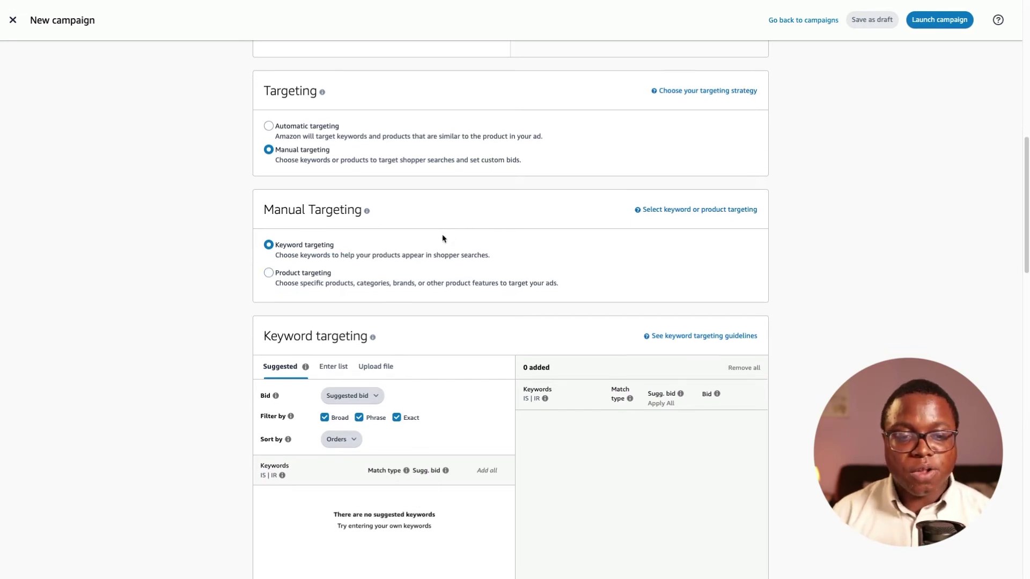
{"action": "scroll", "coordinate": [444, 239], "scroll_direction": "down", "scroll_amount": 4}
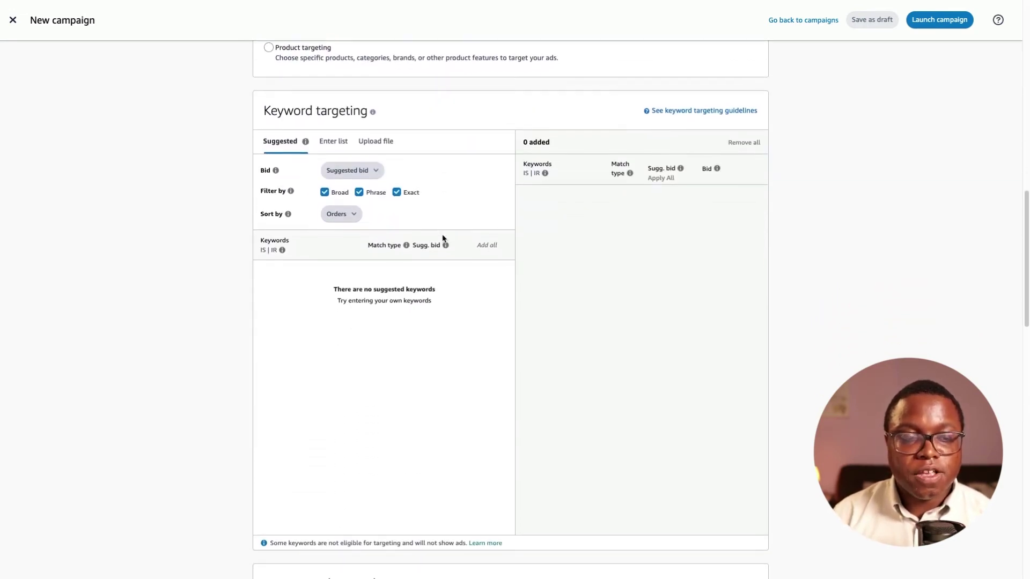
{"action": "mouse_move", "coordinate": [445, 224]}
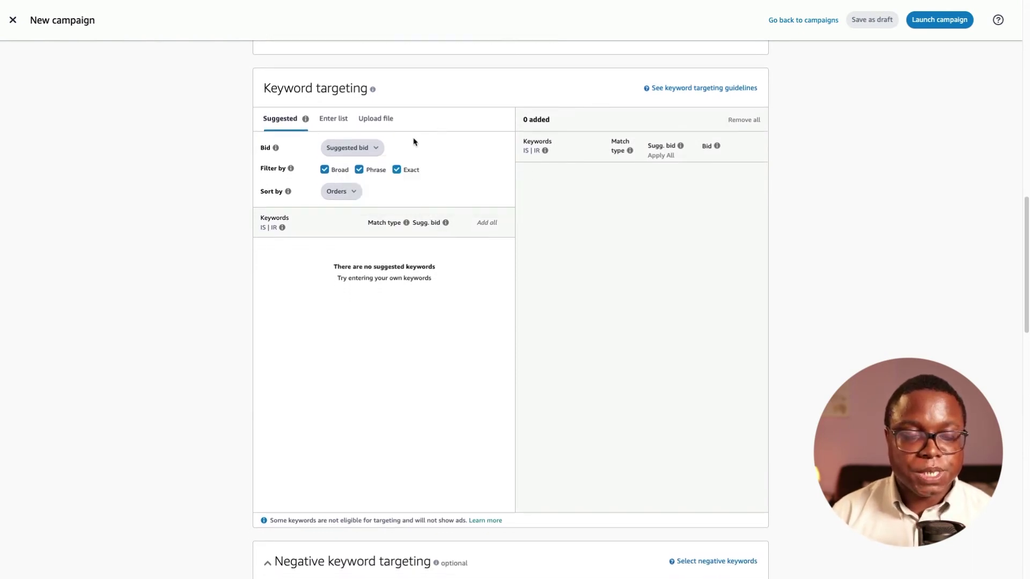
{"action": "left_click", "coordinate": [364, 148]}
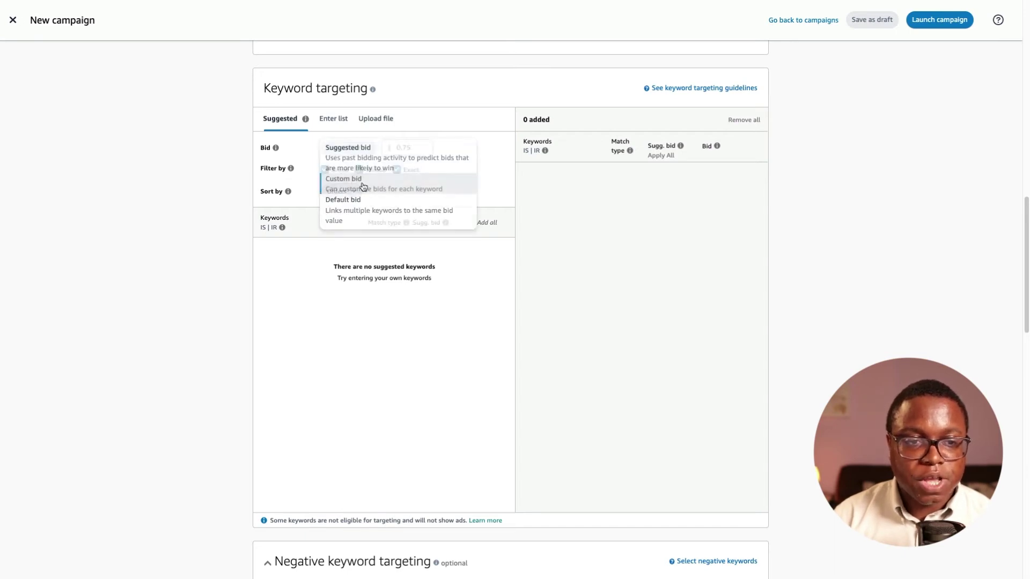
{"action": "left_click", "coordinate": [363, 182]}
{"action": "left_click", "coordinate": [425, 148]}
{"action": "double_click", "coordinate": [421, 148]}
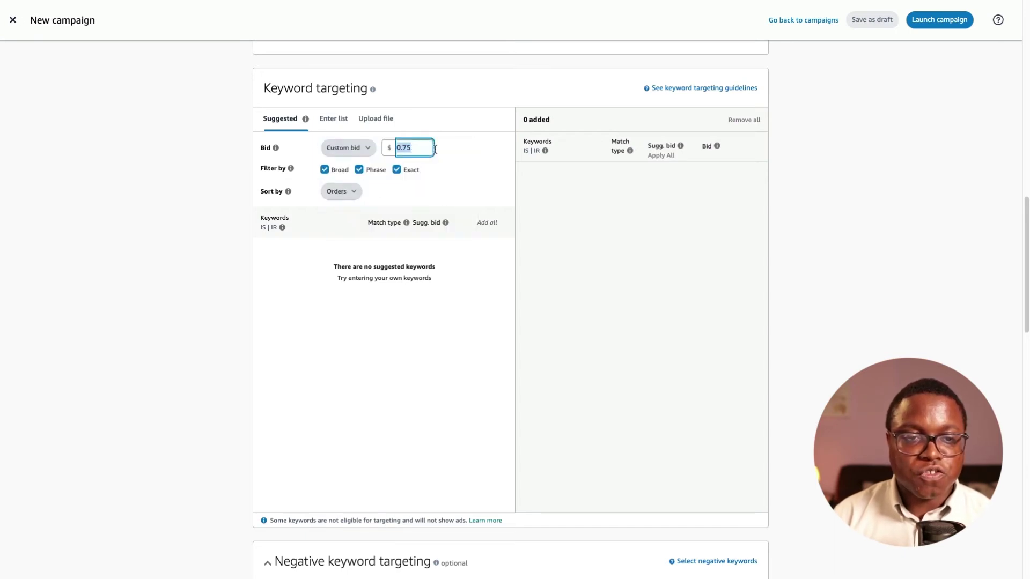
{"action": "type", "text": "0.40"}
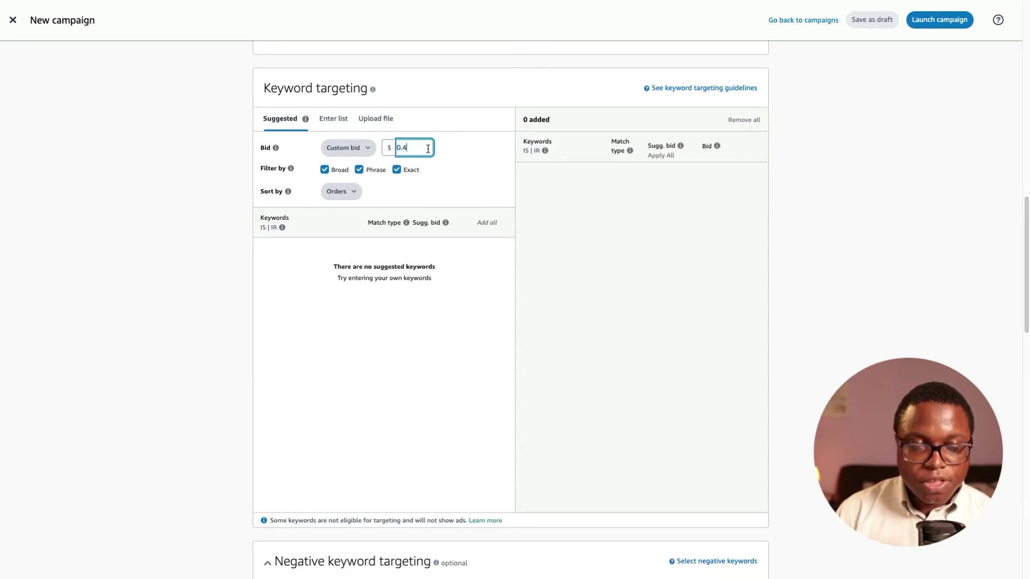
{"action": "left_click", "coordinate": [459, 163]}
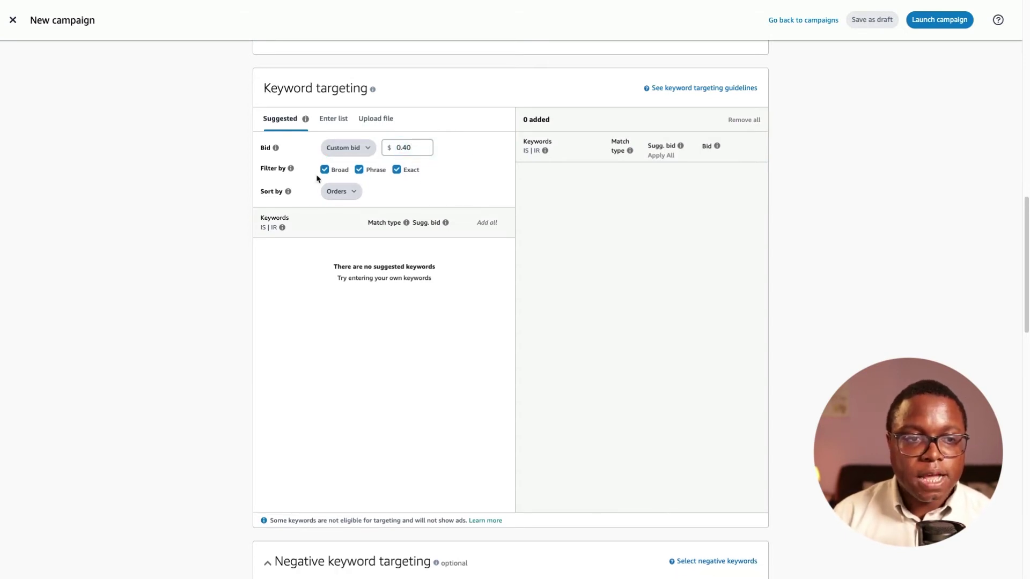
Step: Enter a manual keyword list containing self-publishing, writing, the author's name and writing books, one per line
{"action": "mouse_move", "coordinate": [291, 169]}
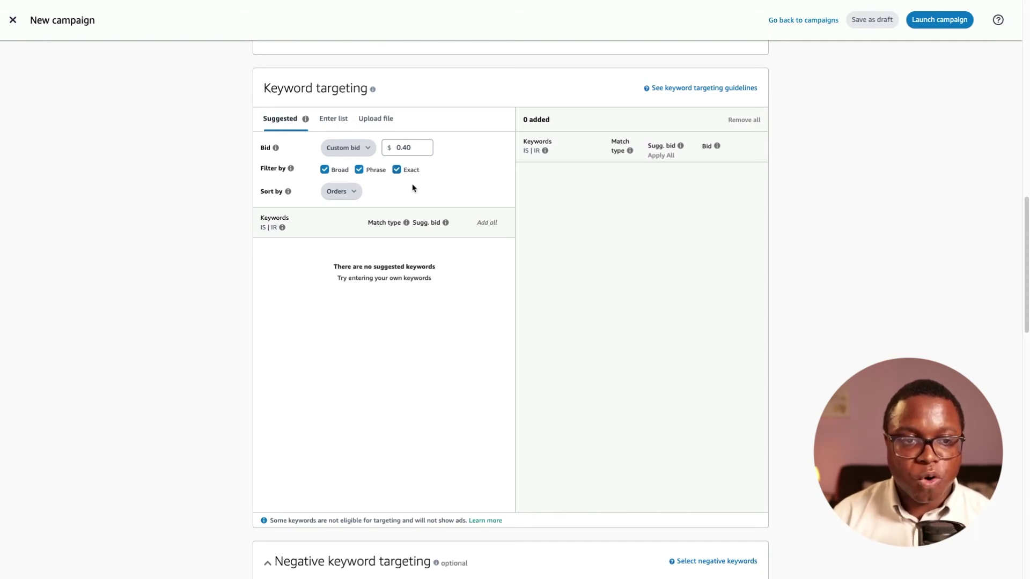
{"action": "left_click", "coordinate": [342, 118]}
{"action": "left_click", "coordinate": [345, 201]}
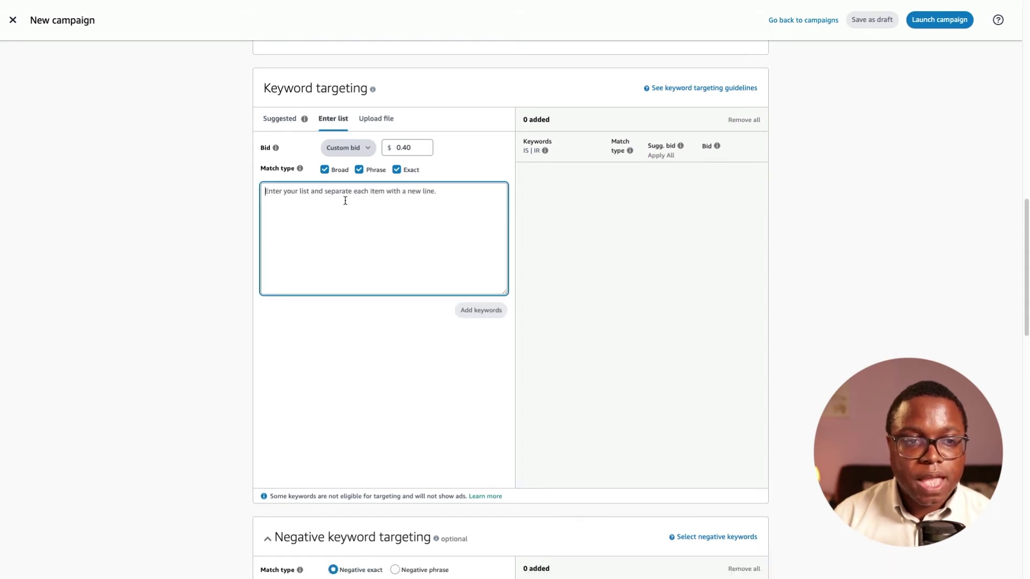
{"action": "type", "text": "self-p"}
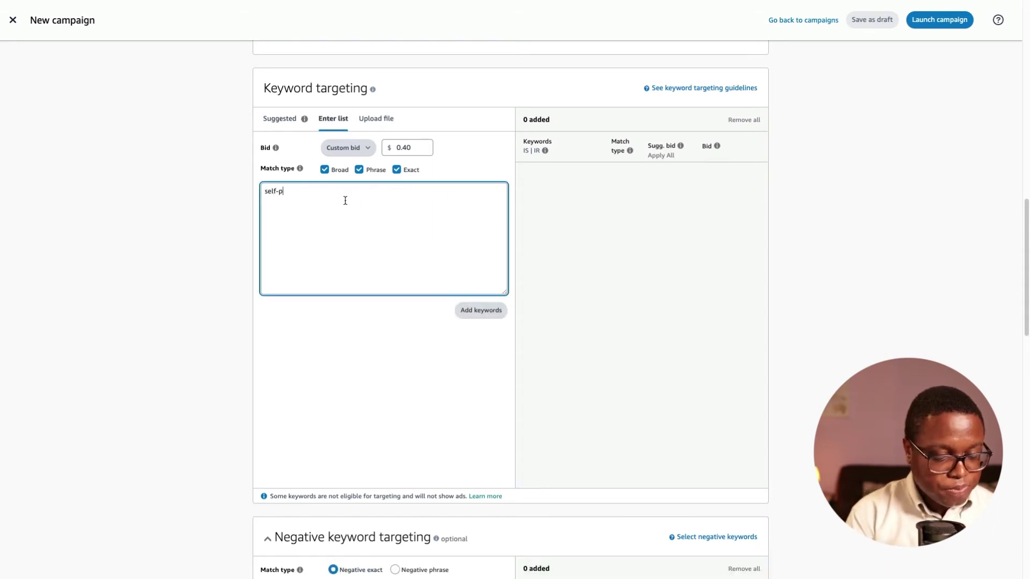
{"action": "type", "text": "ublishing"}
{"action": "key", "text": "Return"}
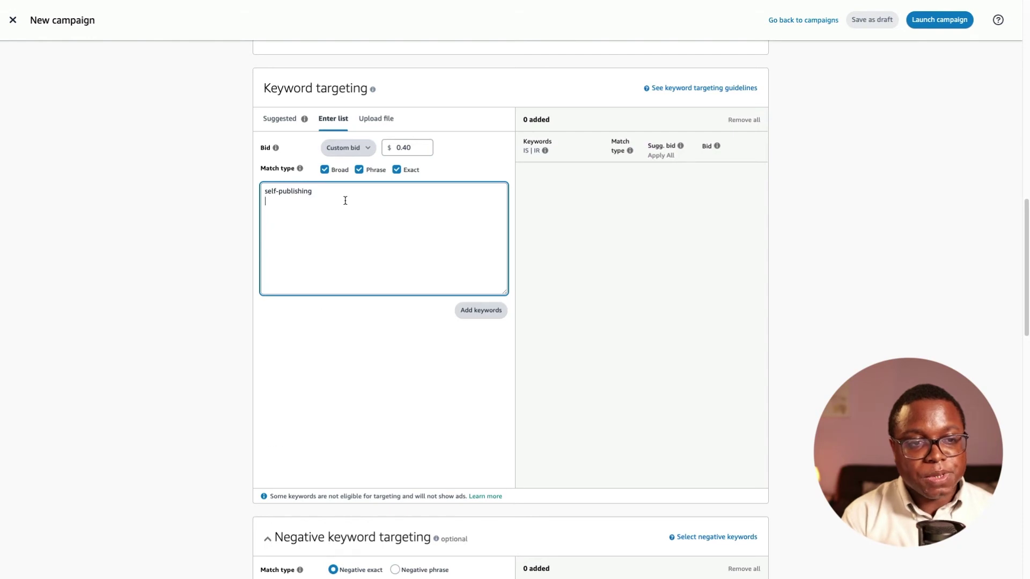
{"action": "type", "text": "writing "}
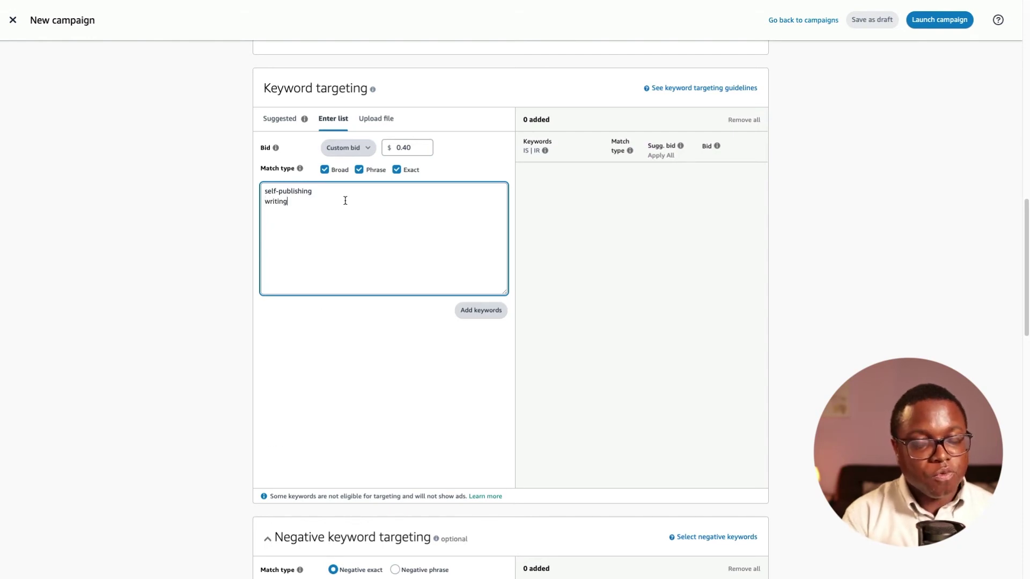
{"action": "type", "text": "m.l. "}
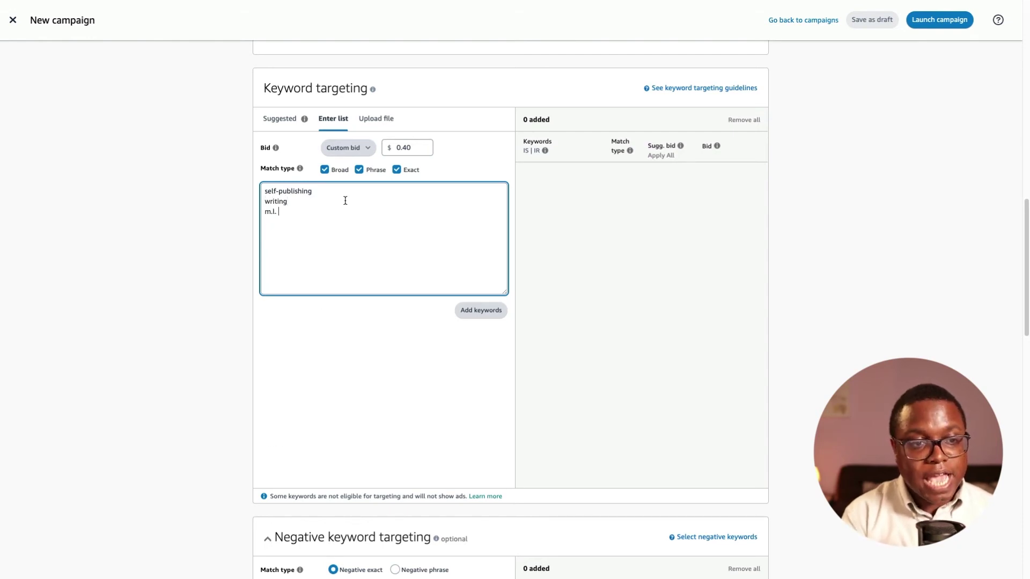
{"action": "type", "text": "ronn"}
{"action": "key", "text": "Return"}
{"action": "type", "text": "writing "}
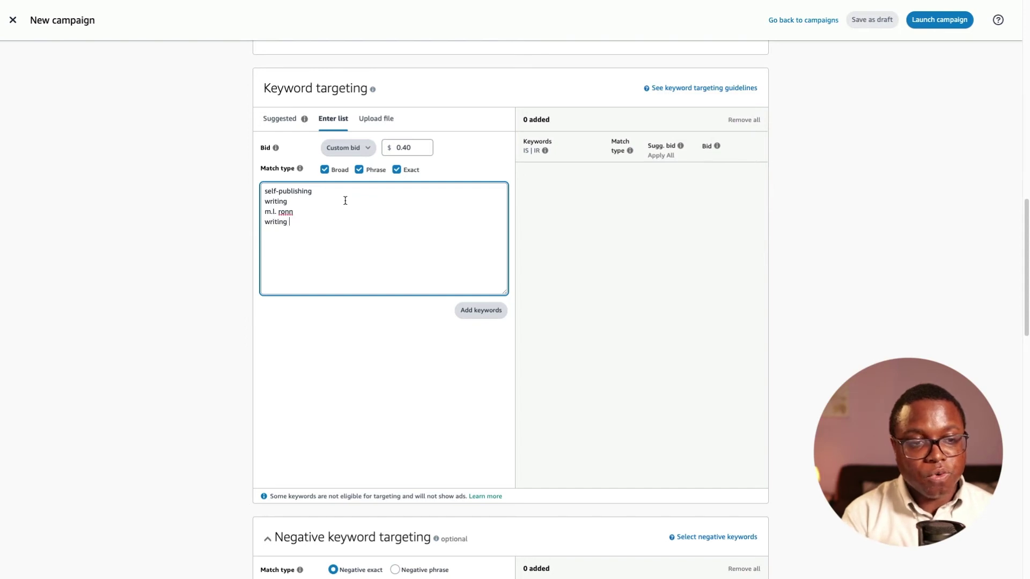
{"action": "type", "text": "books"}
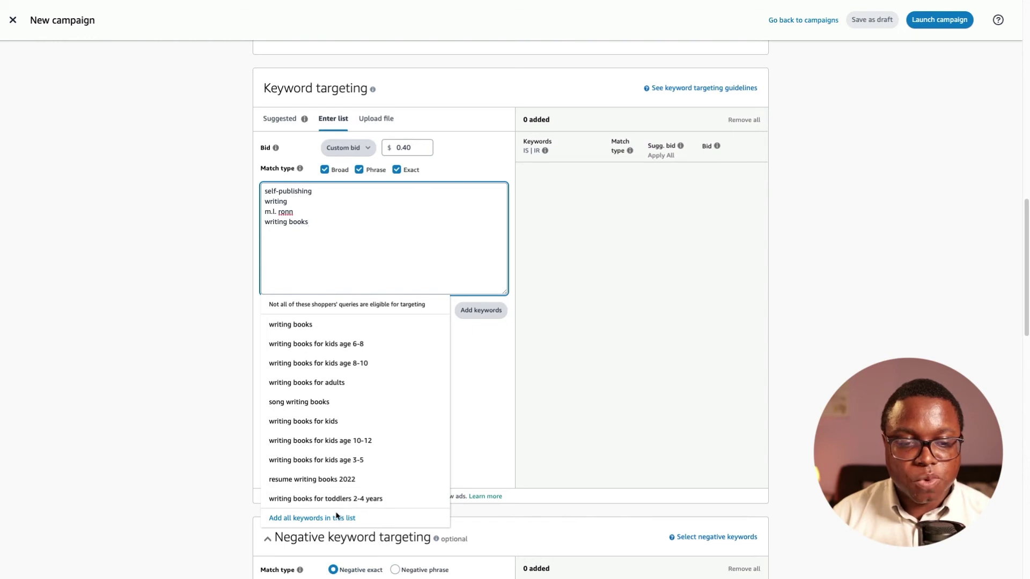
Step: Accept the suggested "writing books" keyword and add the entered list as broad, phrase and exact match keywords
{"action": "left_click", "coordinate": [300, 324]}
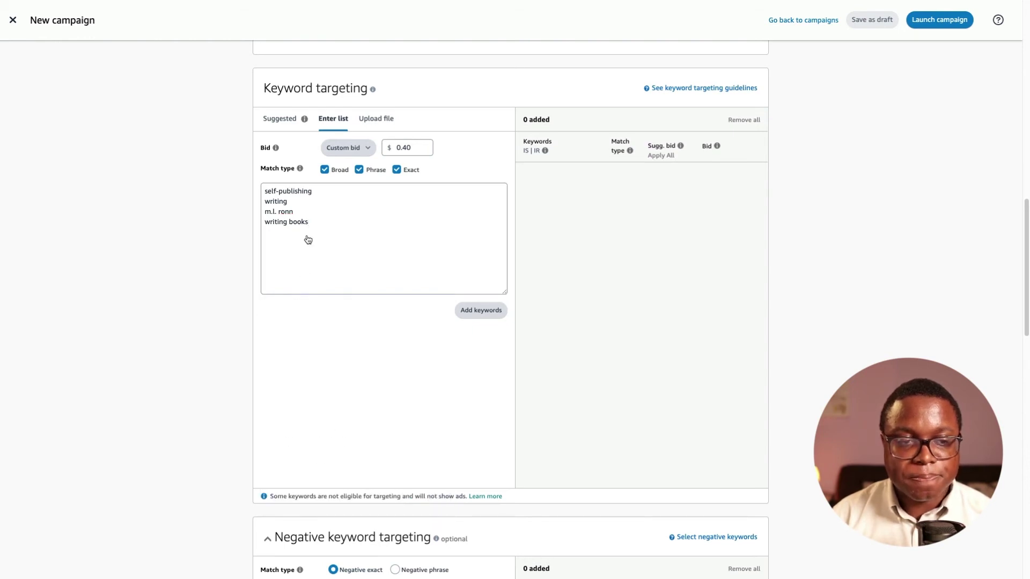
{"action": "left_click", "coordinate": [315, 227]}
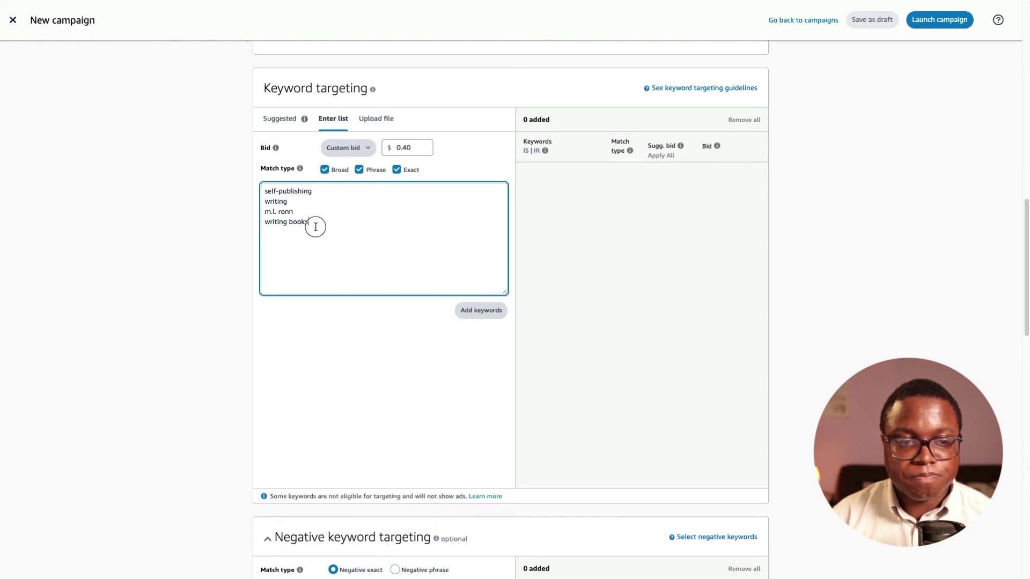
{"action": "left_click", "coordinate": [482, 311]}
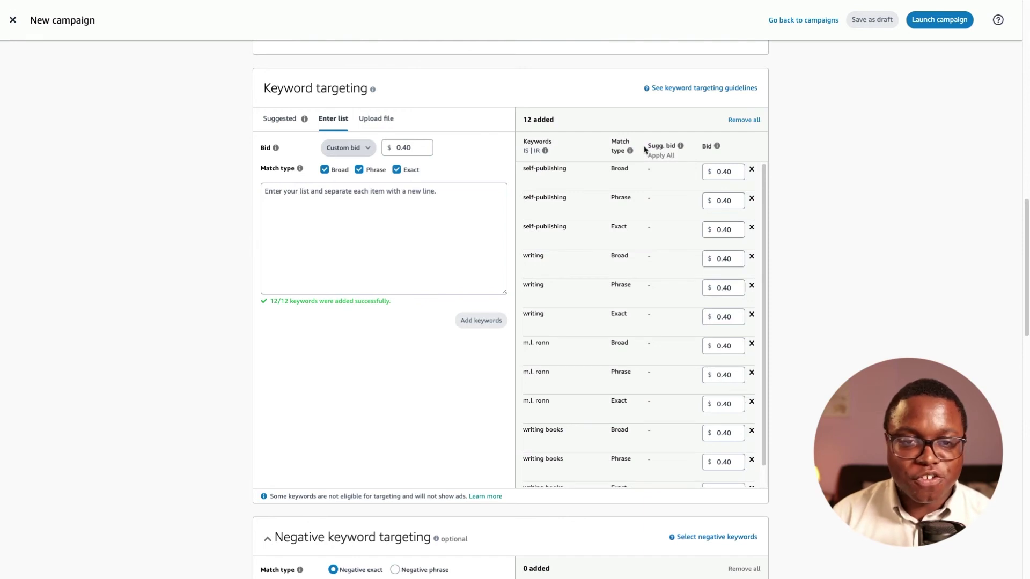
Step: Switch the campaign's manual targeting type to product targeting
{"action": "scroll", "coordinate": [483, 247], "scroll_direction": "down", "scroll_amount": 8}
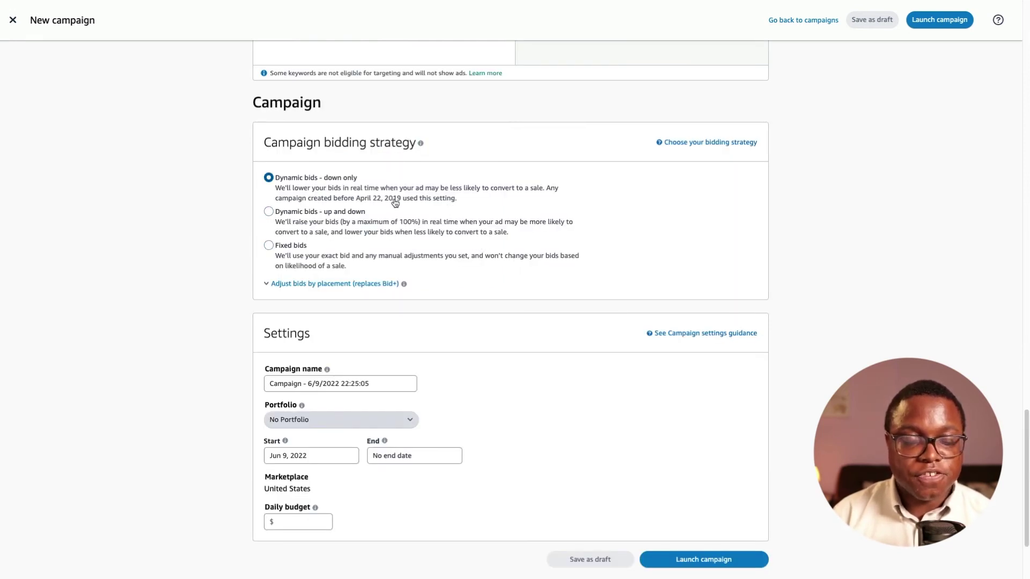
{"action": "scroll", "coordinate": [394, 204], "scroll_direction": "down", "scroll_amount": 3}
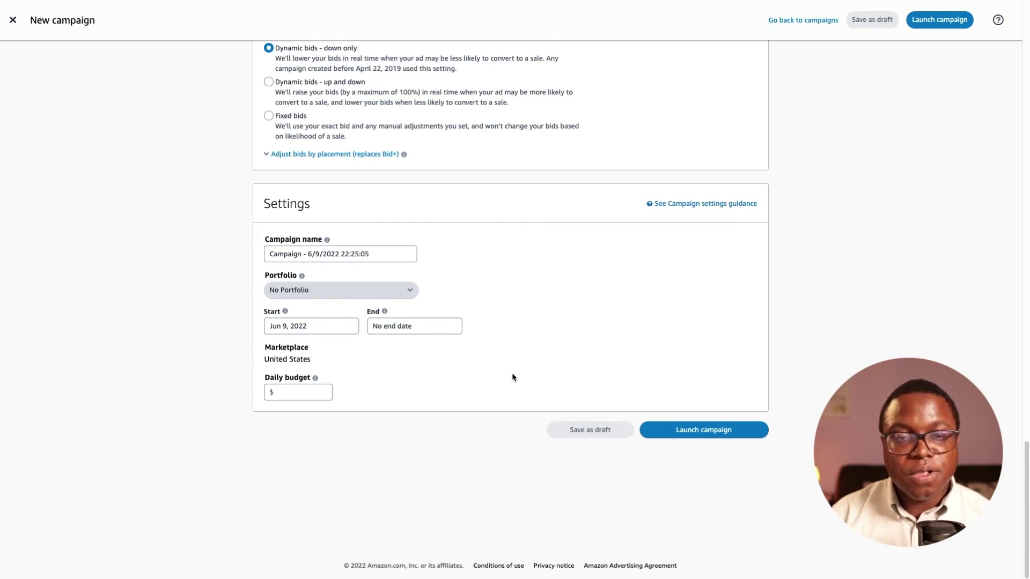
{"action": "scroll", "coordinate": [512, 377], "scroll_direction": "up", "scroll_amount": 15}
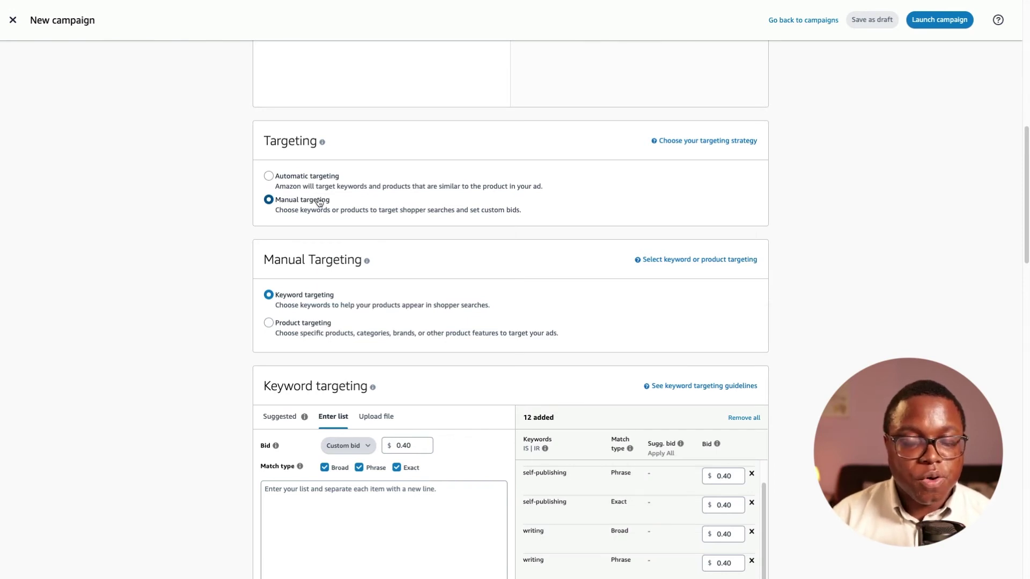
{"action": "scroll", "coordinate": [340, 256], "scroll_direction": "down", "scroll_amount": 2}
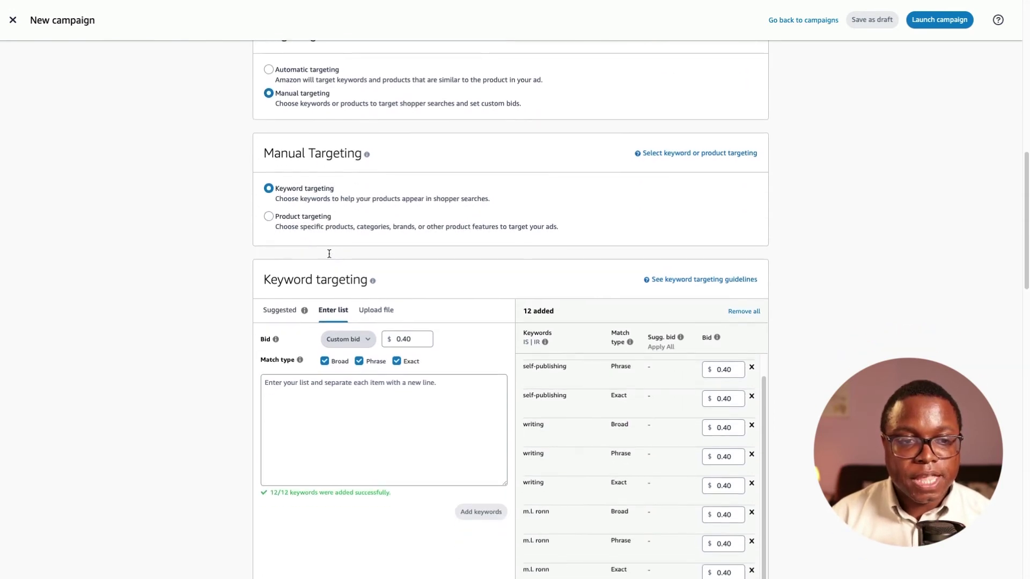
{"action": "left_click", "coordinate": [310, 219]}
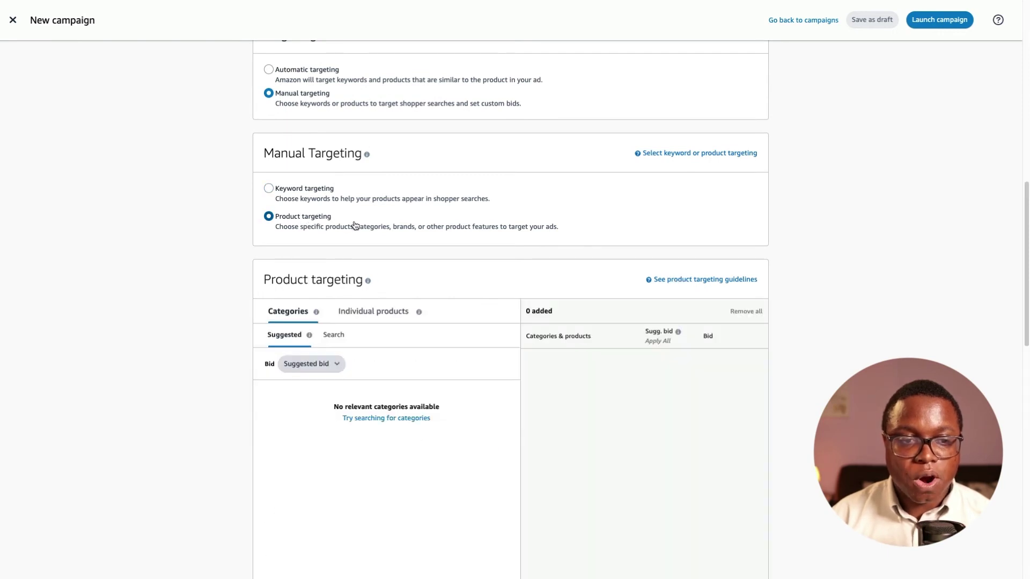
Step: Set the bid for product targeting categories to a custom bid of $0.40
{"action": "scroll", "coordinate": [354, 225], "scroll_direction": "down", "scroll_amount": 3}
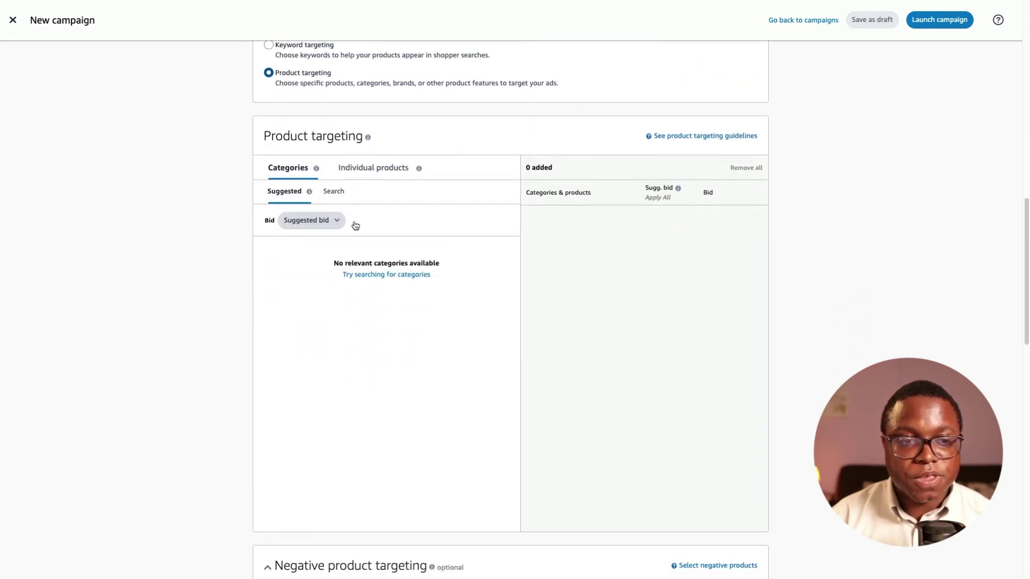
{"action": "left_click", "coordinate": [319, 223]}
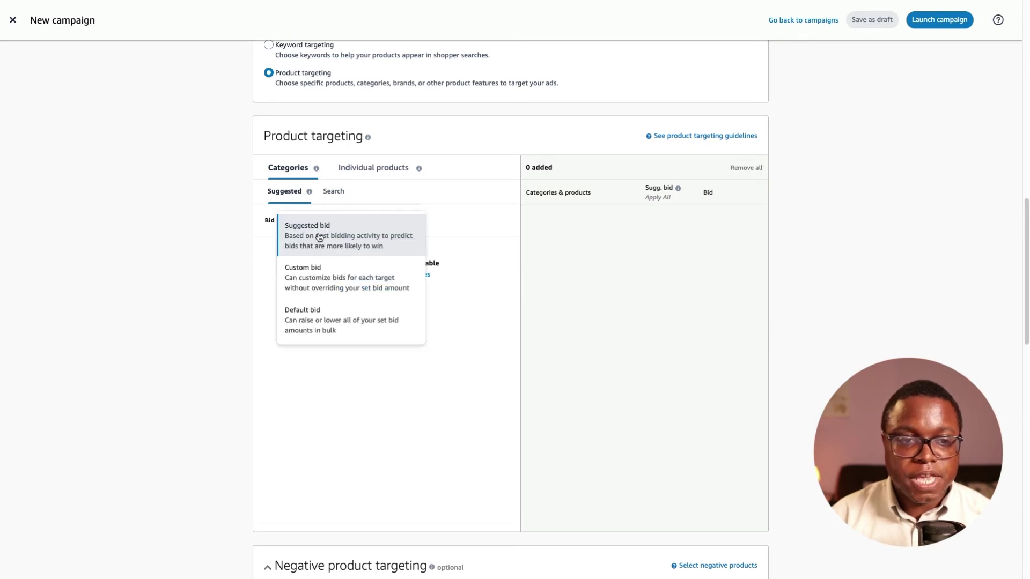
{"action": "left_click", "coordinate": [311, 275]}
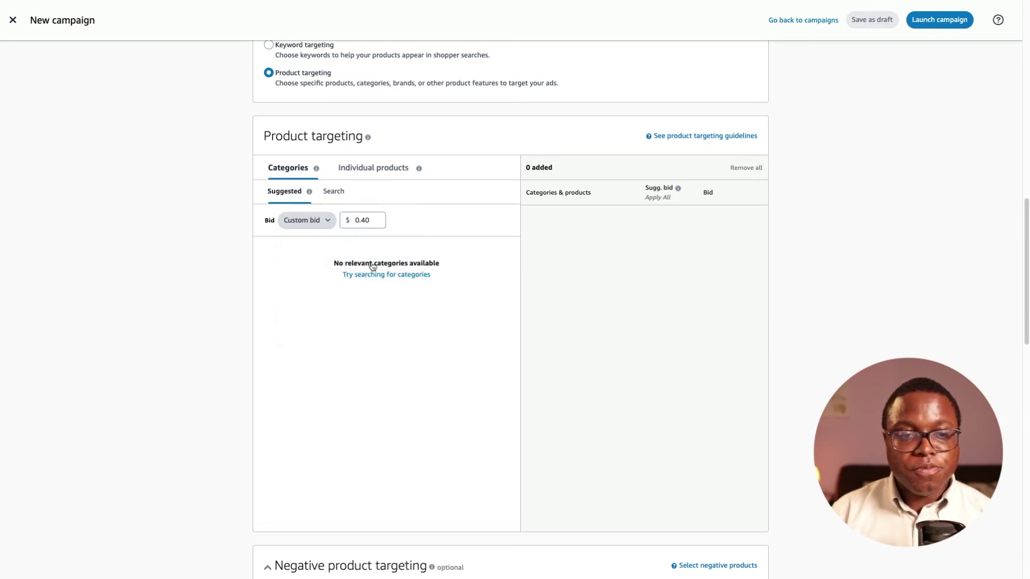
Step: Open the category search for product targeting and expand the Books category
{"action": "left_click", "coordinate": [404, 276]}
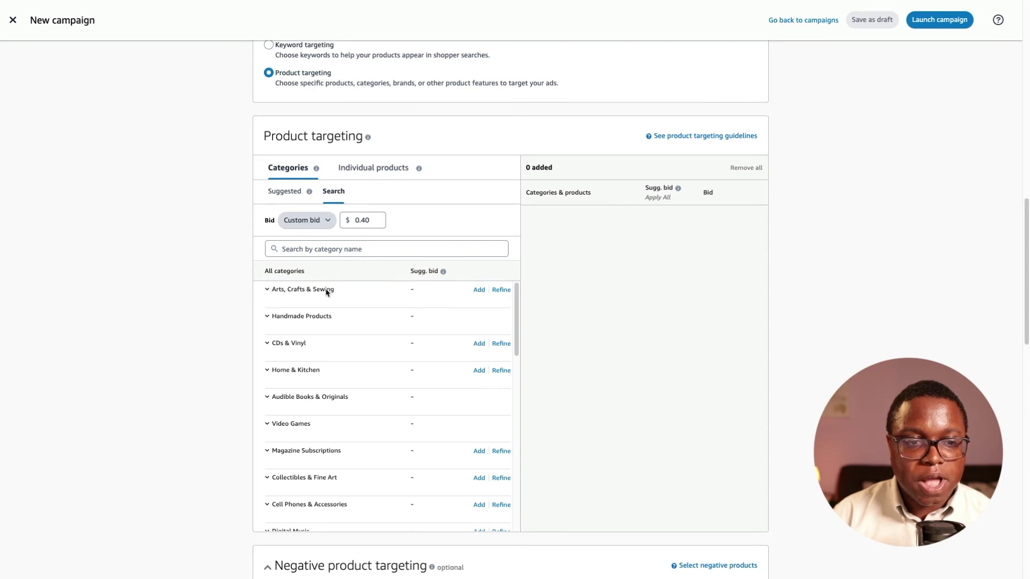
{"action": "scroll", "coordinate": [329, 337], "scroll_direction": "down", "scroll_amount": 1}
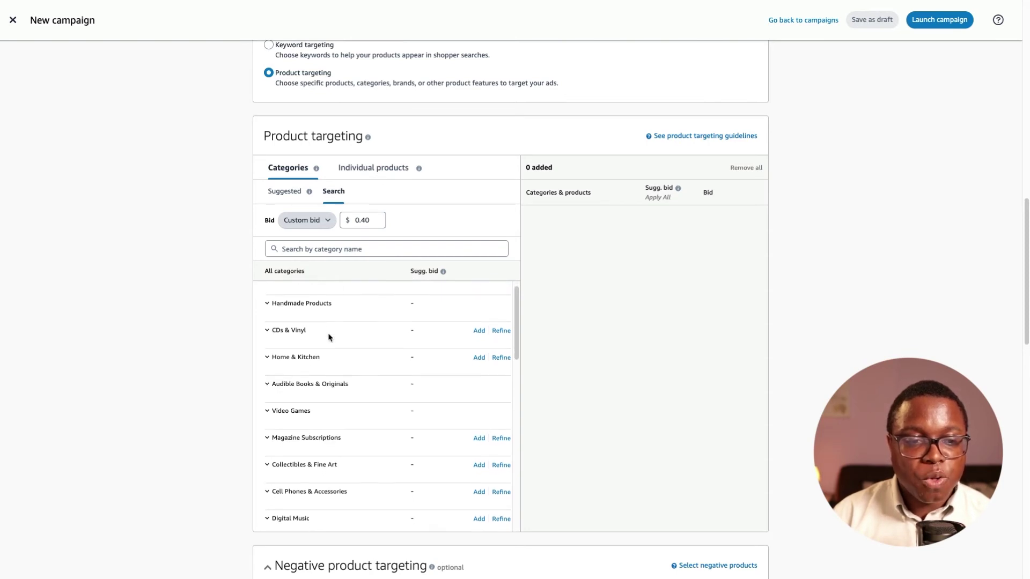
{"action": "scroll", "coordinate": [329, 337], "scroll_direction": "down", "scroll_amount": 3}
{"action": "scroll", "coordinate": [329, 337], "scroll_direction": "down", "scroll_amount": 2}
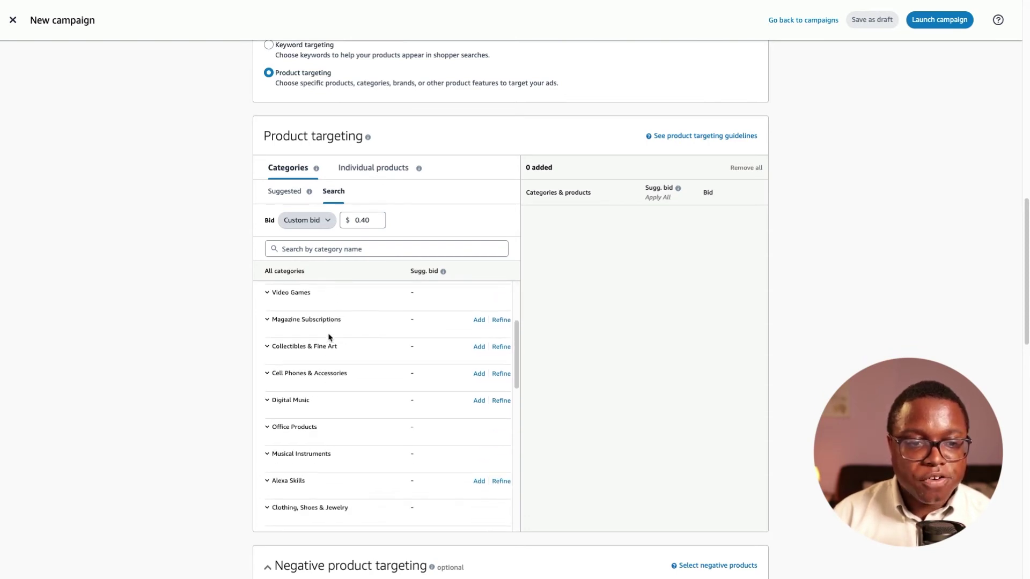
{"action": "scroll", "coordinate": [329, 337], "scroll_direction": "down", "scroll_amount": 10}
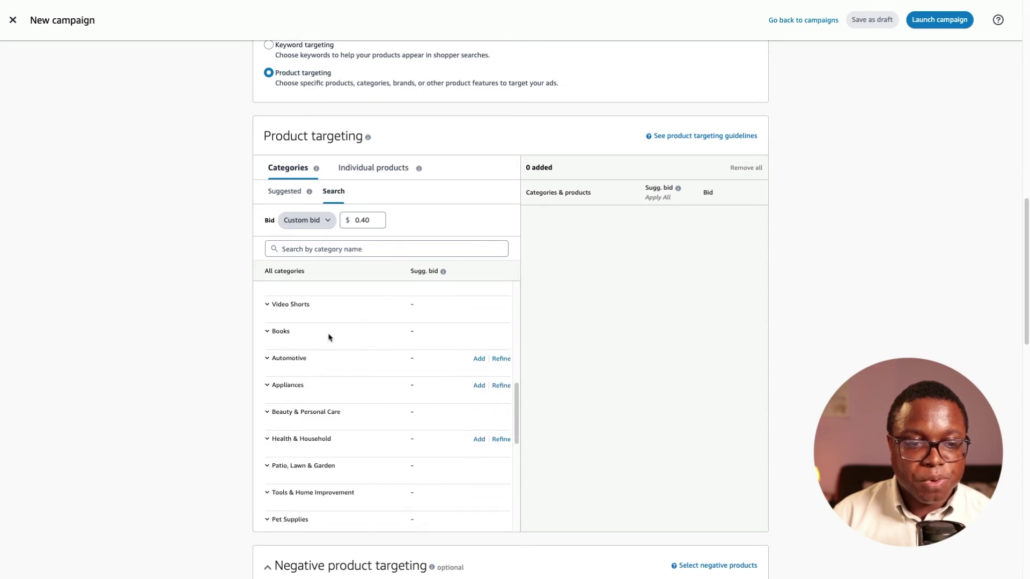
{"action": "left_click", "coordinate": [283, 333]}
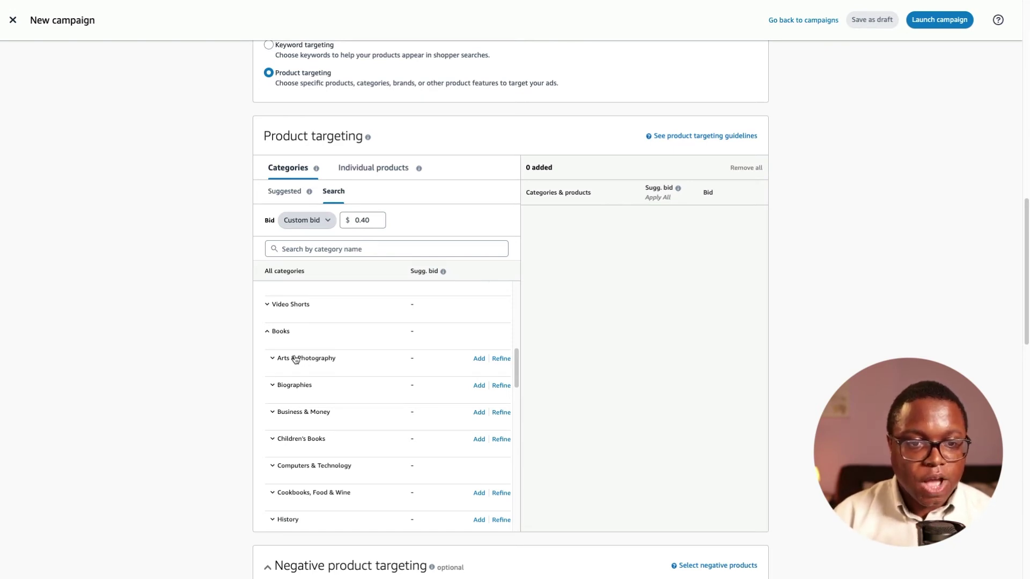
Step: Expand the Reference subcategory within the Books targeting categories
{"action": "scroll", "coordinate": [311, 361], "scroll_direction": "down", "scroll_amount": 1}
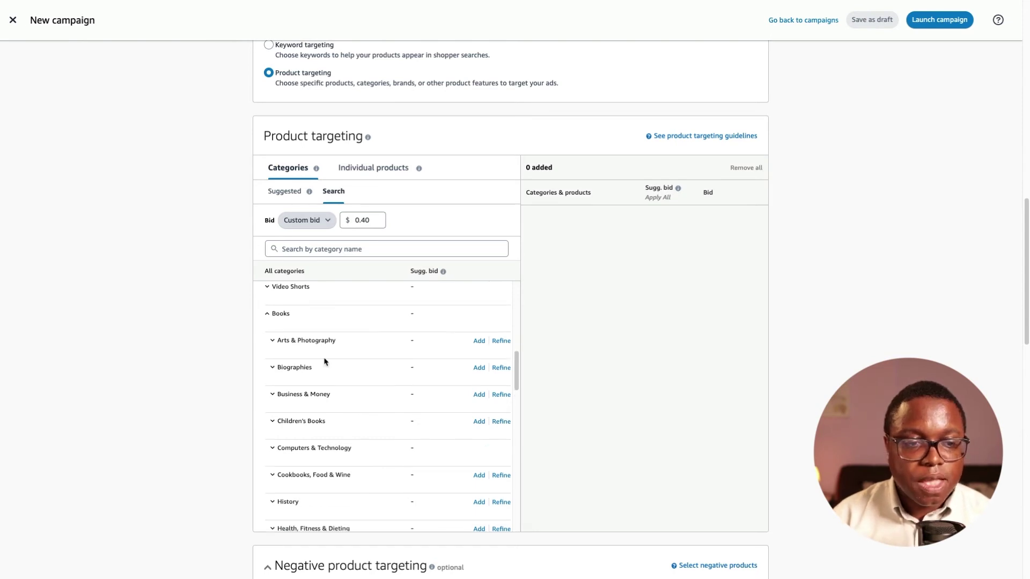
{"action": "scroll", "coordinate": [325, 361], "scroll_direction": "up", "scroll_amount": 1}
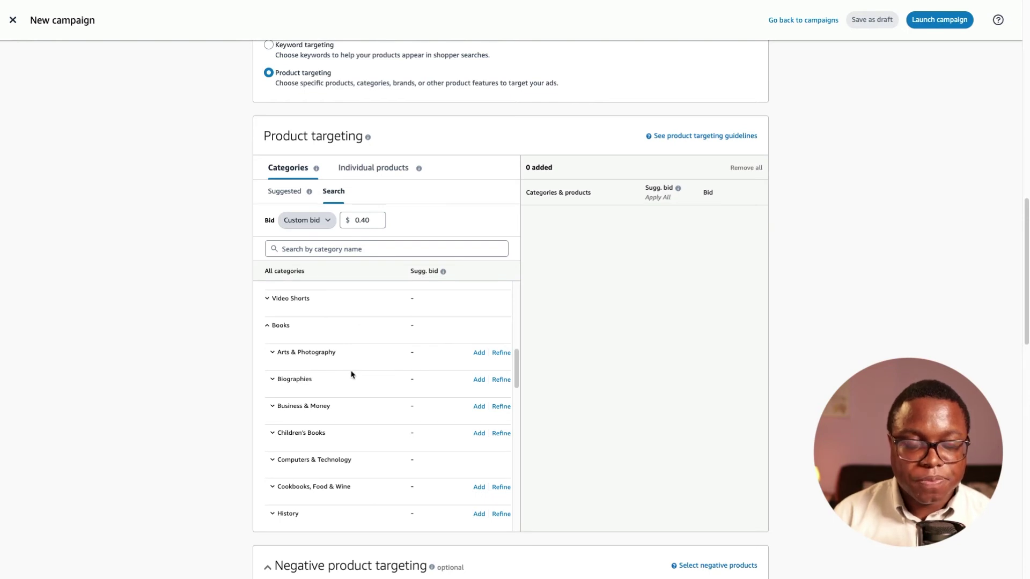
{"action": "scroll", "coordinate": [353, 374], "scroll_direction": "down", "scroll_amount": 1}
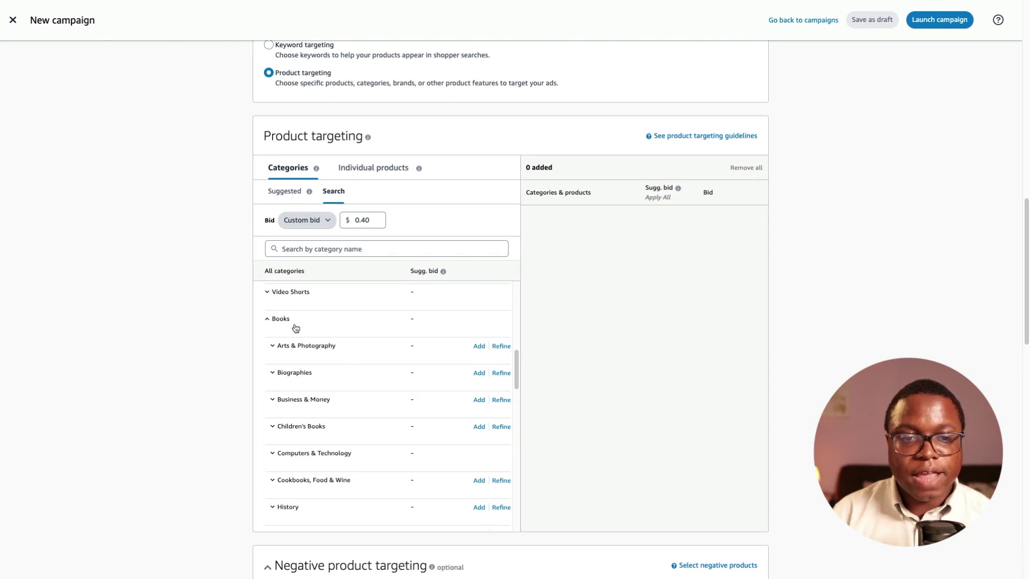
{"action": "scroll", "coordinate": [352, 373], "scroll_direction": "down", "scroll_amount": 3}
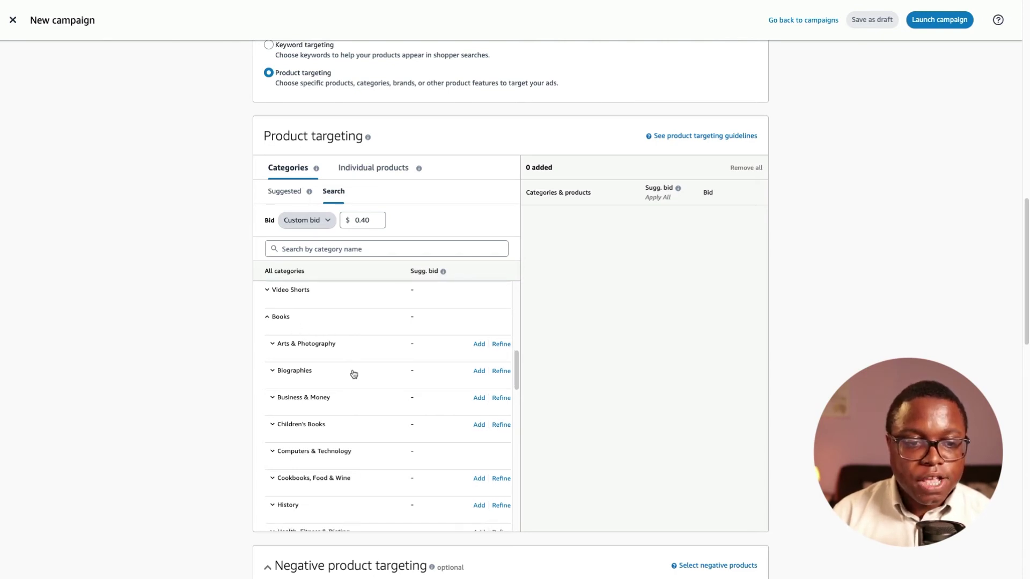
{"action": "scroll", "coordinate": [352, 374], "scroll_direction": "down", "scroll_amount": 7}
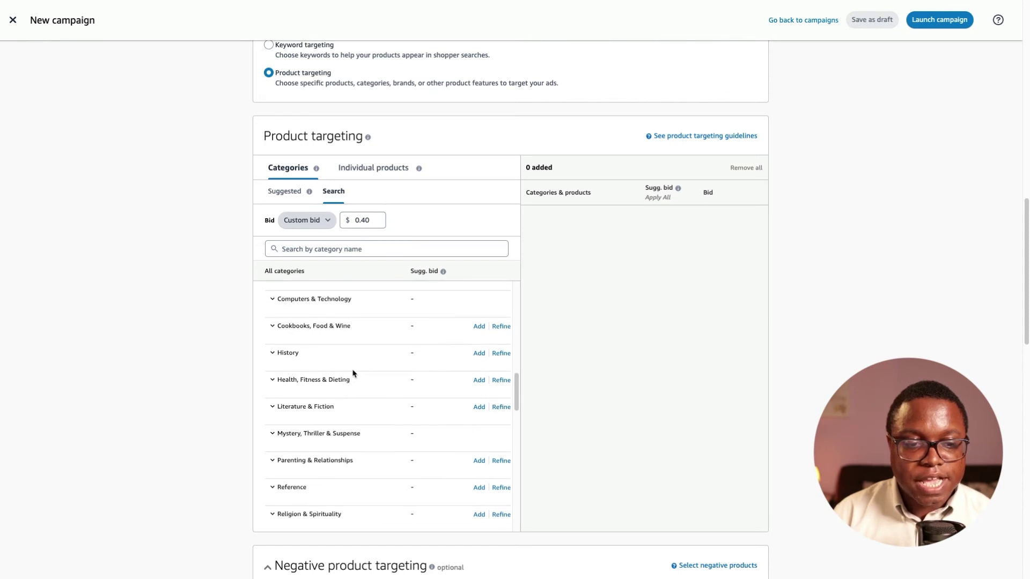
{"action": "scroll", "coordinate": [352, 374], "scroll_direction": "down", "scroll_amount": 4}
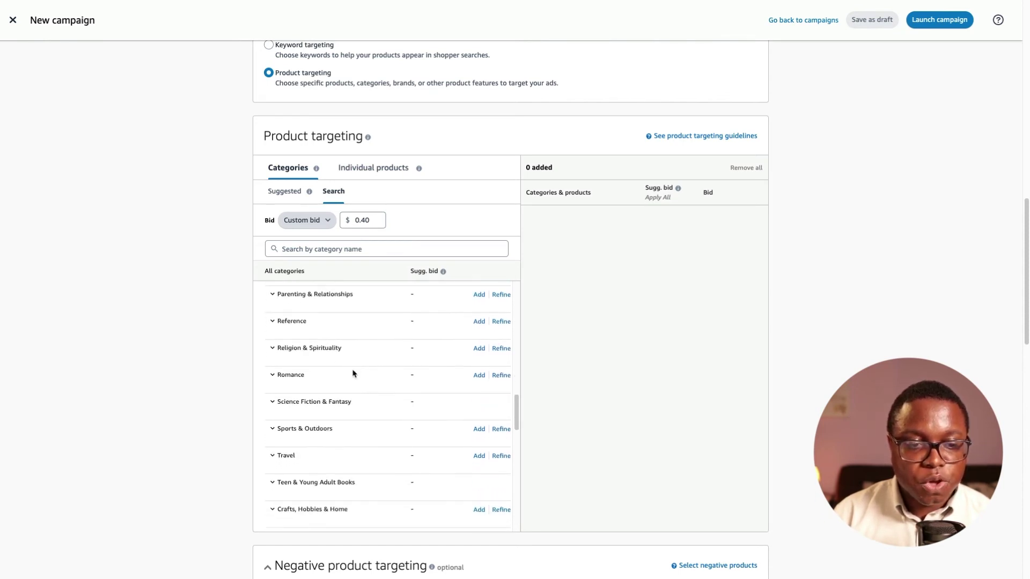
{"action": "scroll", "coordinate": [353, 374], "scroll_direction": "up", "scroll_amount": 4}
{"action": "scroll", "coordinate": [353, 374], "scroll_direction": "up", "scroll_amount": 3}
{"action": "scroll", "coordinate": [351, 372], "scroll_direction": "down", "scroll_amount": 3}
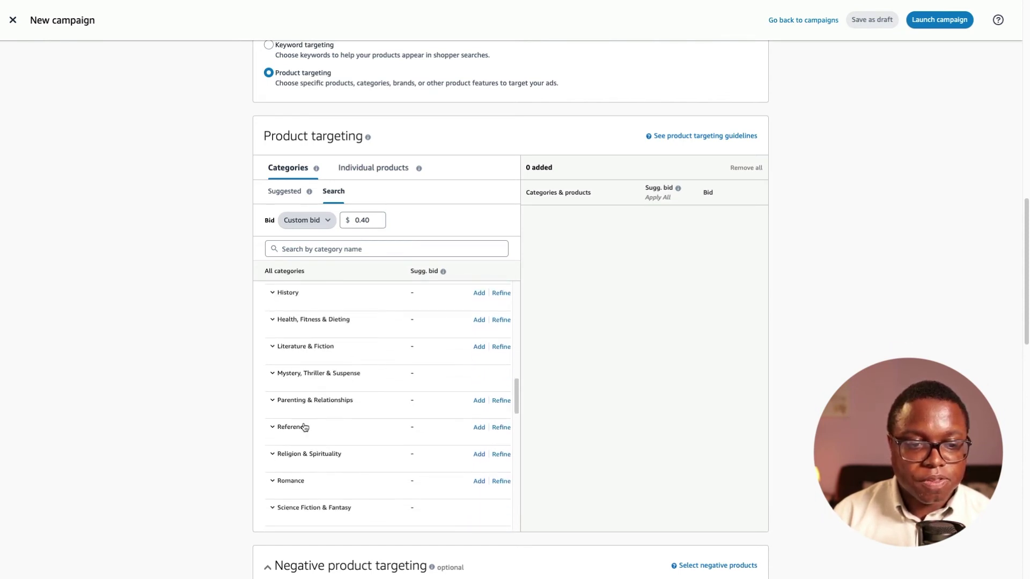
{"action": "left_click", "coordinate": [299, 428]}
Step: Expand the Writing, Research & Publishing subcategory under Reference in the targeting categories
{"action": "scroll", "coordinate": [329, 408], "scroll_direction": "down", "scroll_amount": 5}
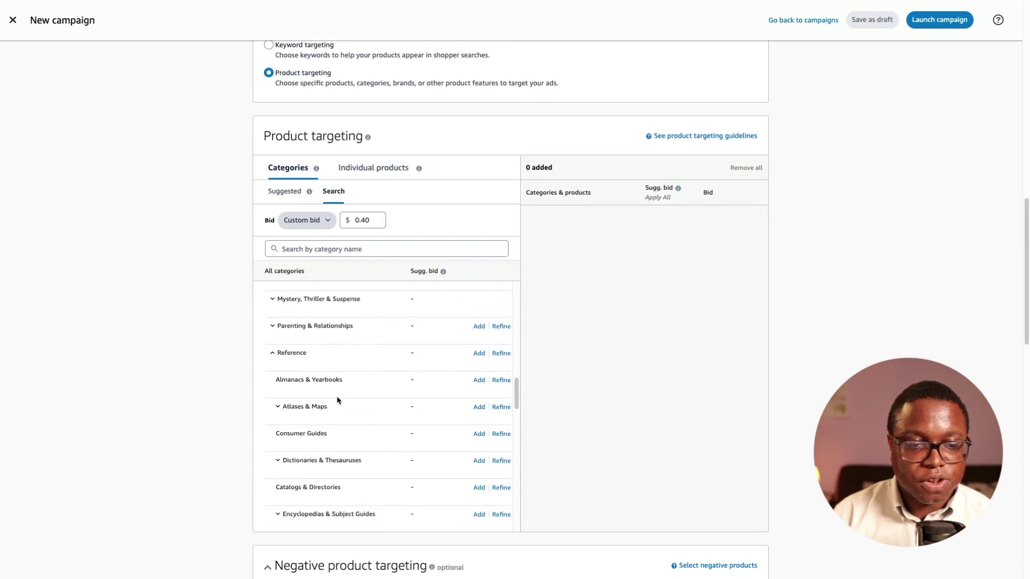
{"action": "scroll", "coordinate": [337, 399], "scroll_direction": "down", "scroll_amount": 4}
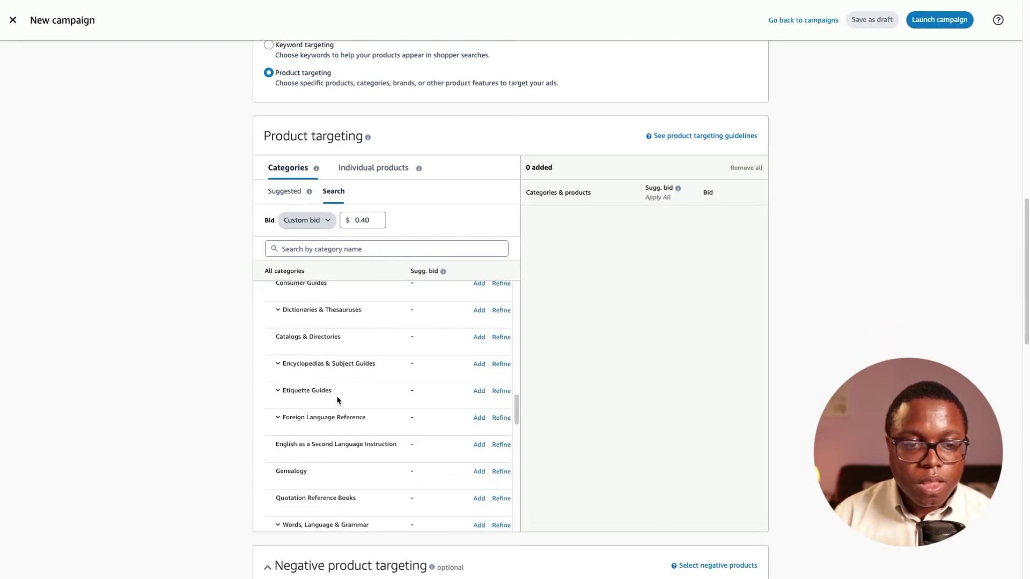
{"action": "scroll", "coordinate": [338, 399], "scroll_direction": "down", "scroll_amount": 3}
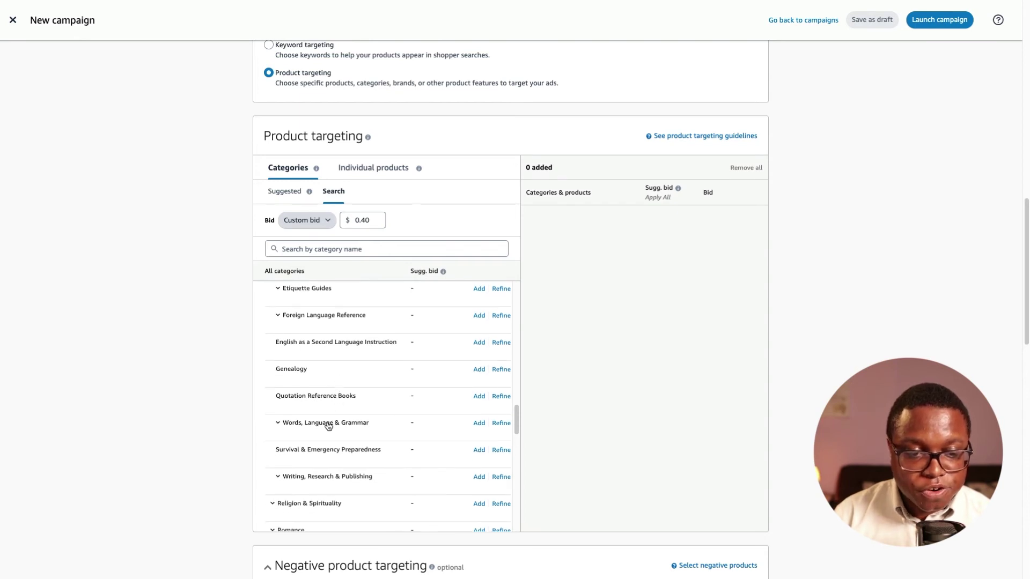
{"action": "scroll", "coordinate": [331, 456], "scroll_direction": "down", "scroll_amount": 4}
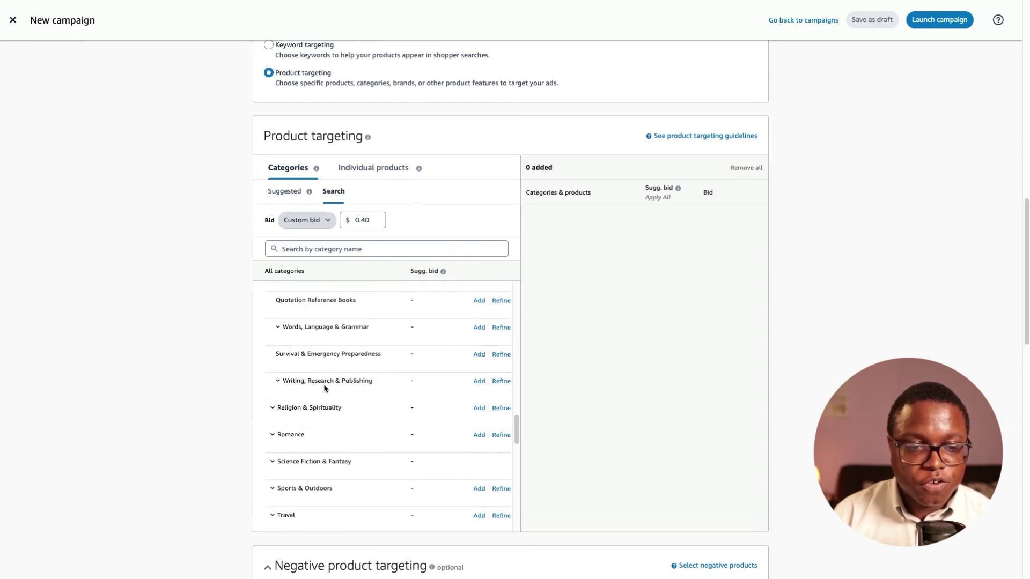
{"action": "left_click", "coordinate": [325, 385]}
Step: Expand Book Publishing Reference and add its Book Publishing Industry category as a target
{"action": "scroll", "coordinate": [327, 399], "scroll_direction": "down", "scroll_amount": 1}
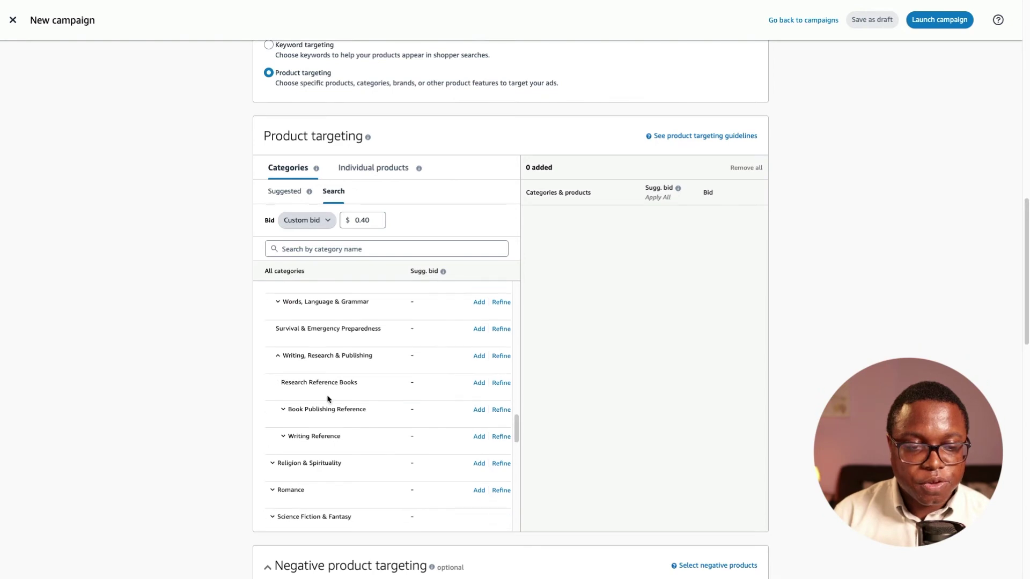
{"action": "left_click", "coordinate": [326, 410]}
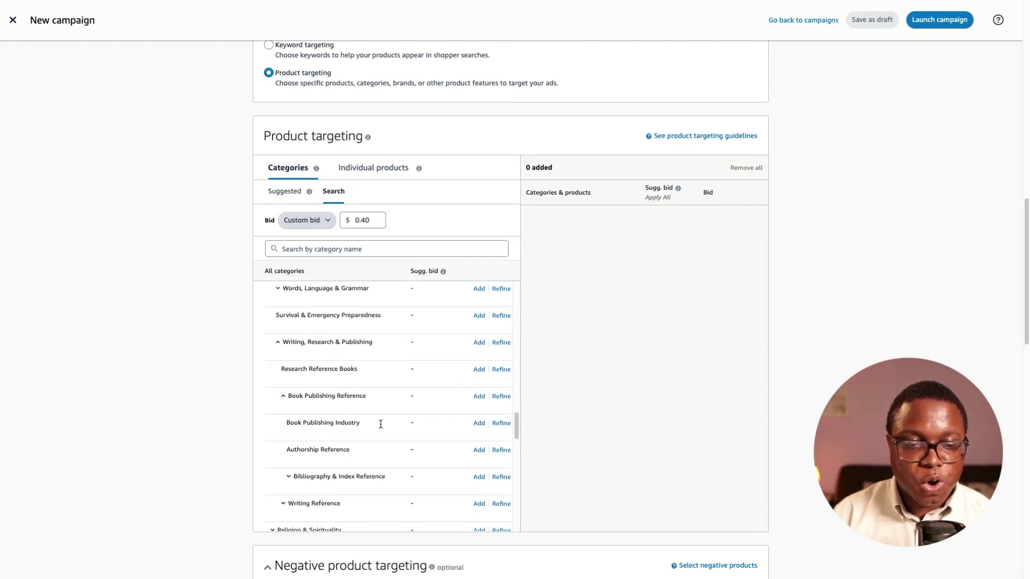
{"action": "left_click", "coordinate": [479, 423]}
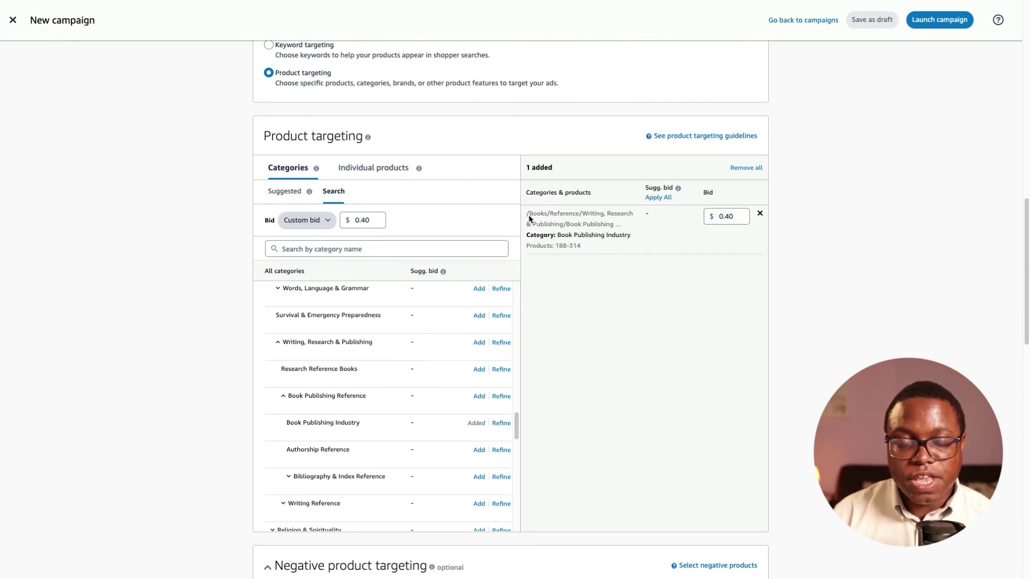
Step: Highlight parts of the category path shown for the added Book Publishing Industry target
{"action": "left_click_drag", "start_coordinate": [529, 214], "coordinate": [610, 215]}
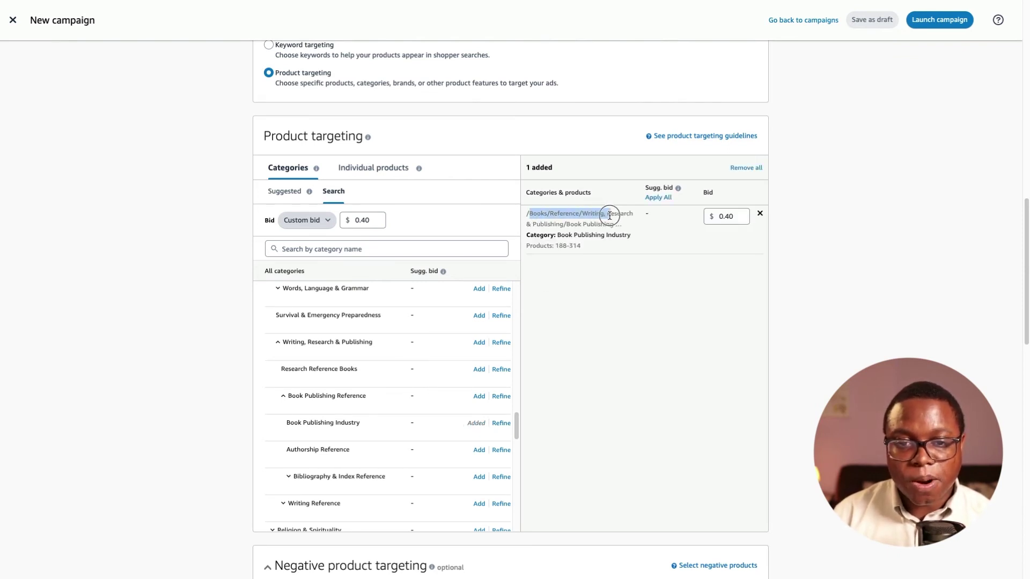
{"action": "left_click_drag", "start_coordinate": [528, 214], "coordinate": [547, 214]}
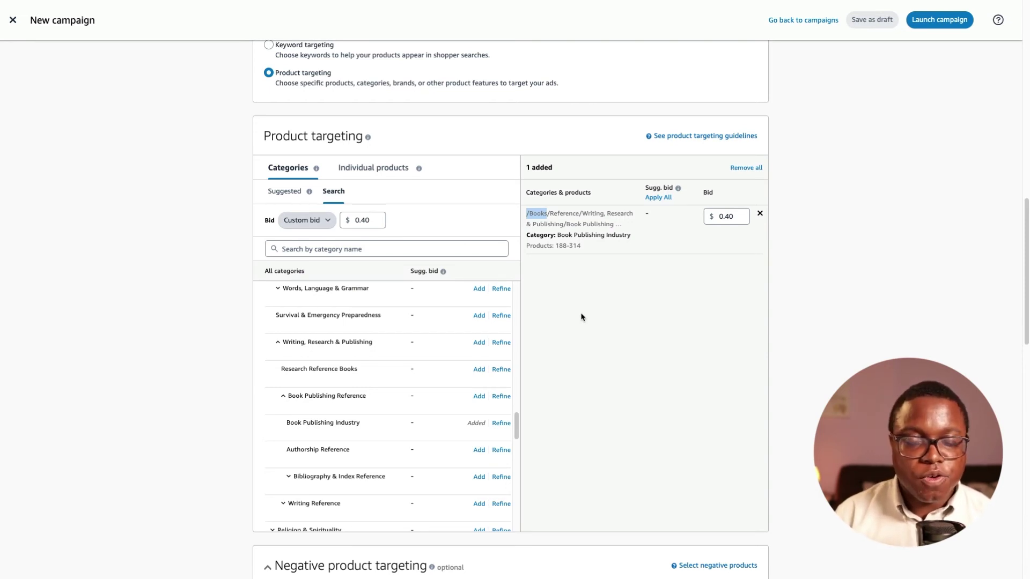
{"action": "scroll", "coordinate": [578, 320], "scroll_direction": "down", "scroll_amount": 1}
{"action": "left_click", "coordinate": [588, 226]}
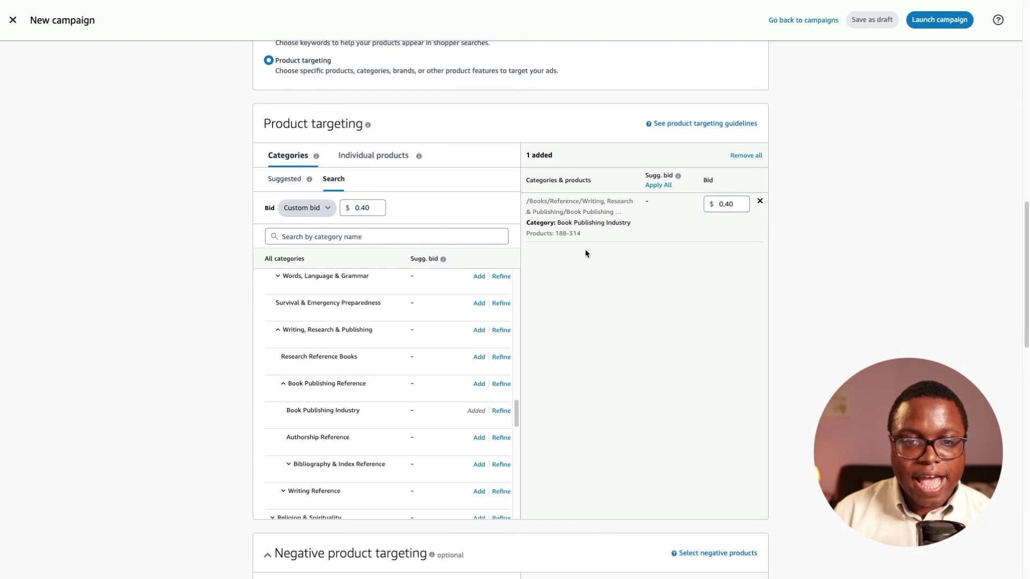
Step: Name the campaign "150SPQA SPC 40 BookPub" in the campaign settings
{"action": "scroll", "coordinate": [587, 253], "scroll_direction": "down", "scroll_amount": 15}
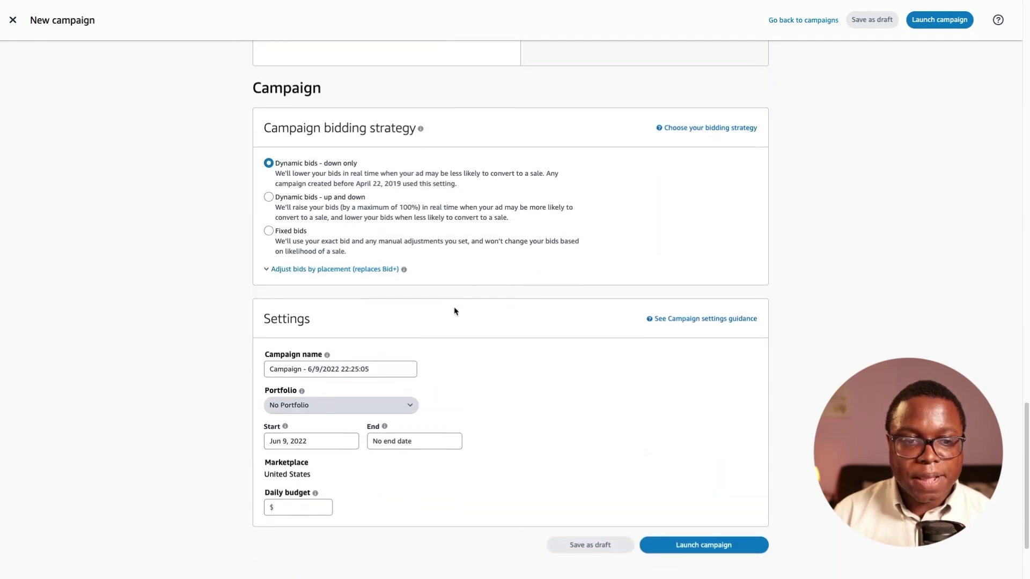
{"action": "scroll", "coordinate": [454, 311], "scroll_direction": "down", "scroll_amount": 1}
{"action": "triple_click", "coordinate": [321, 304]}
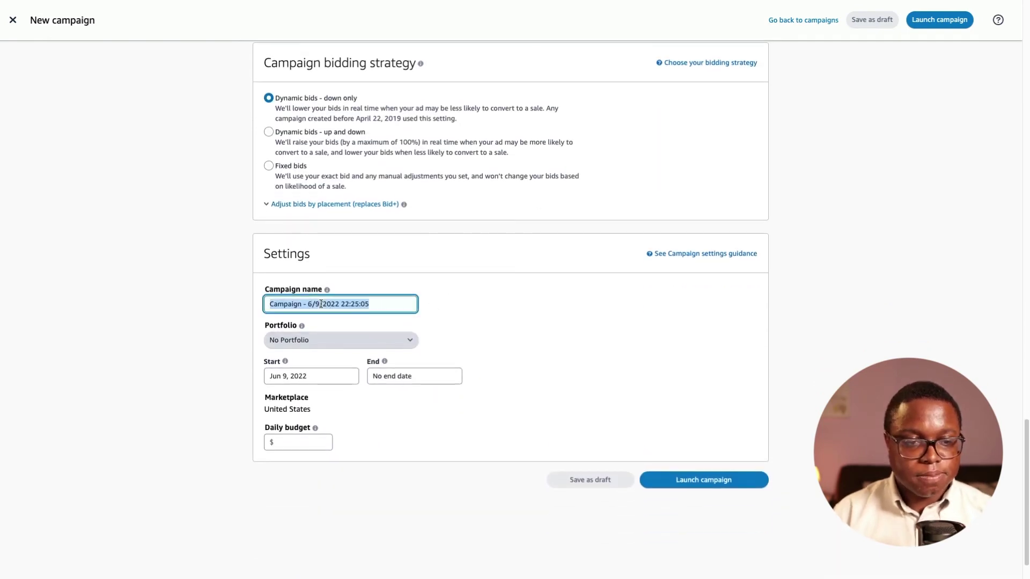
{"action": "type", "text": "1"}
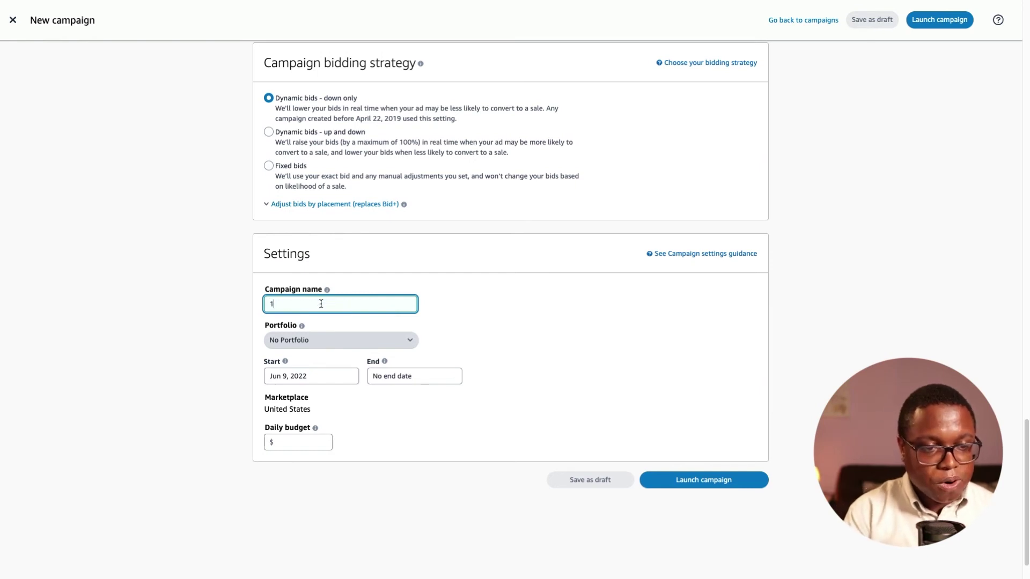
{"action": "type", "text": "50S"}
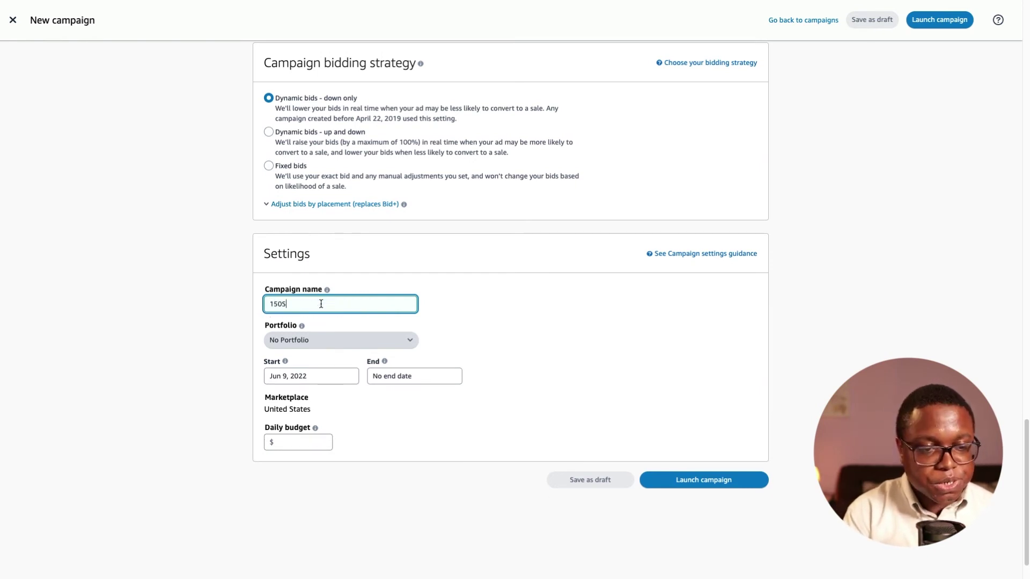
{"action": "type", "text": "PQA"}
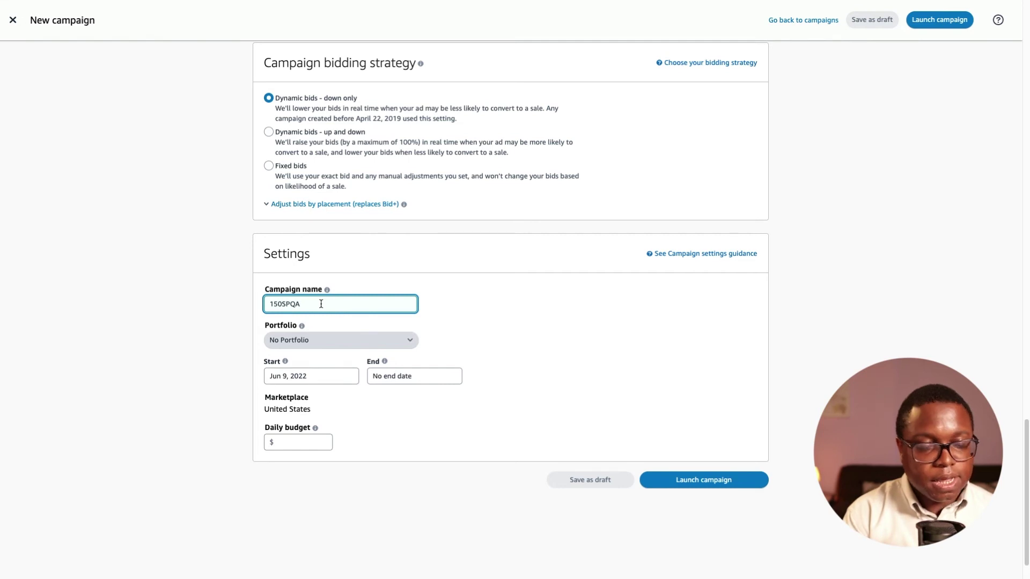
{"action": "type", "text": "SP"}
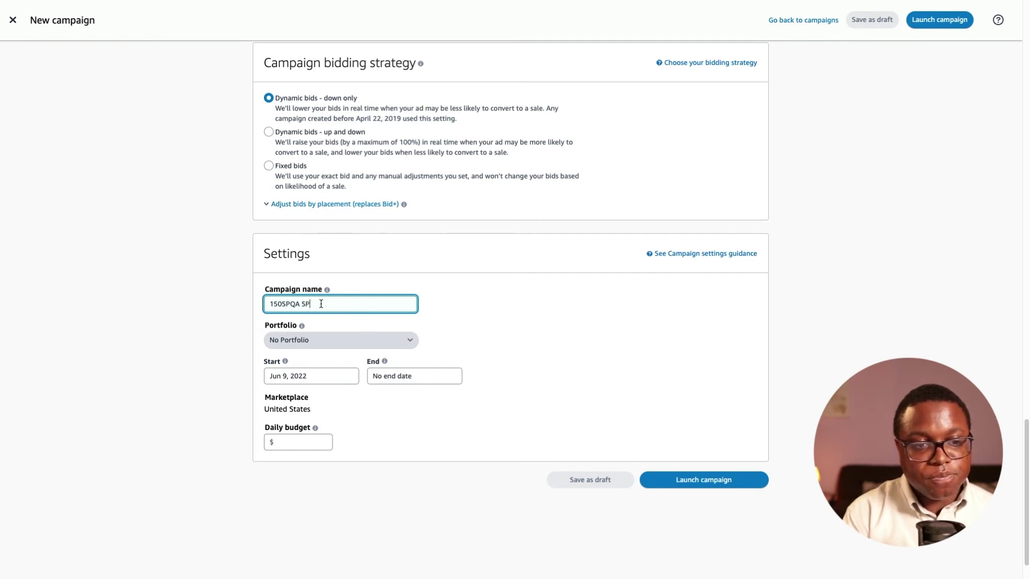
{"action": "type", "text": "C"}
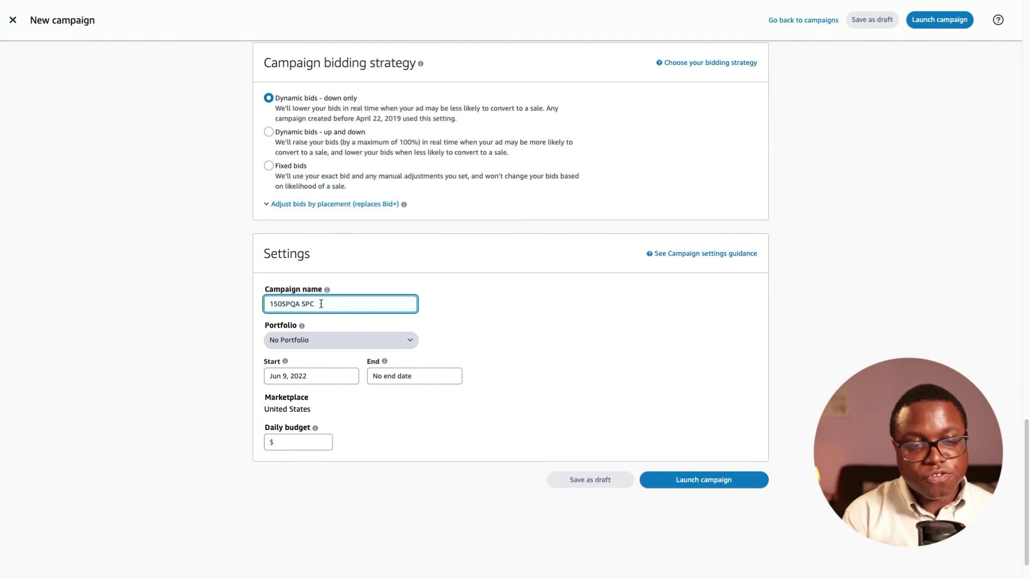
{"action": "type", "text": " 40"}
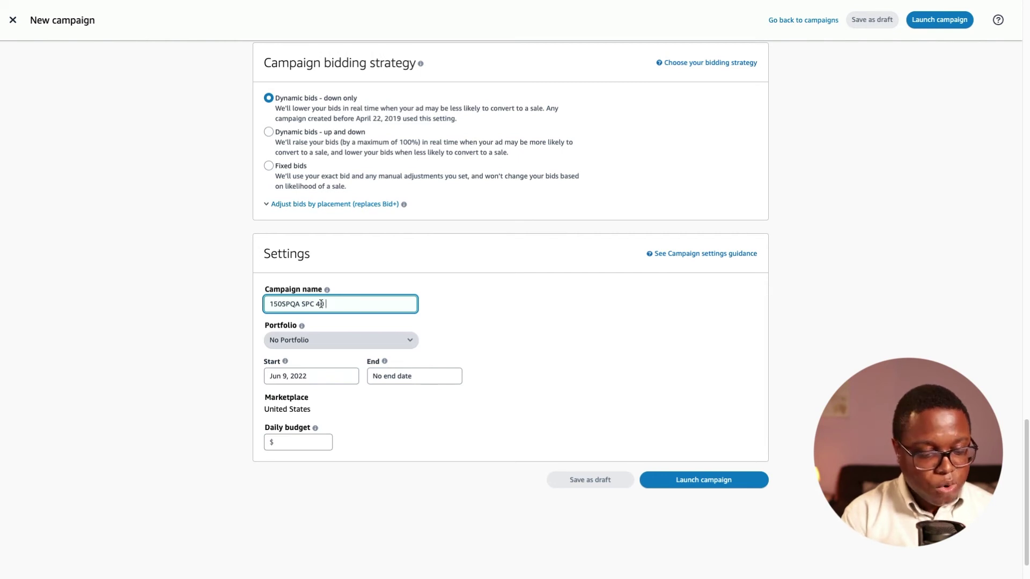
{"action": "type", "text": "BookPub"}
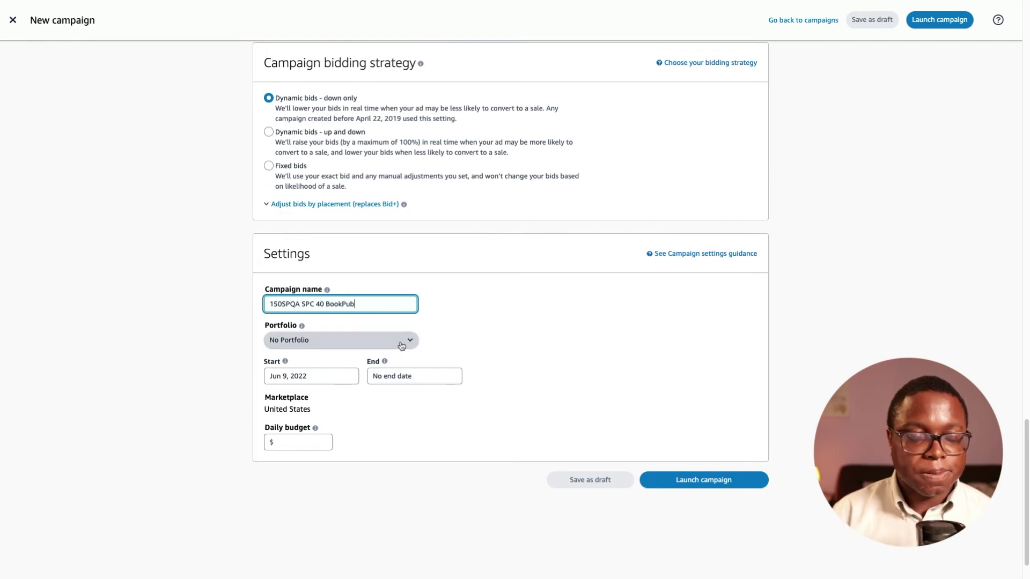
Step: Switch product targeting to individual products and search for the book title "misery"
{"action": "scroll", "coordinate": [488, 315], "scroll_direction": "up", "scroll_amount": 1}
{"action": "scroll", "coordinate": [487, 315], "scroll_direction": "up", "scroll_amount": 12}
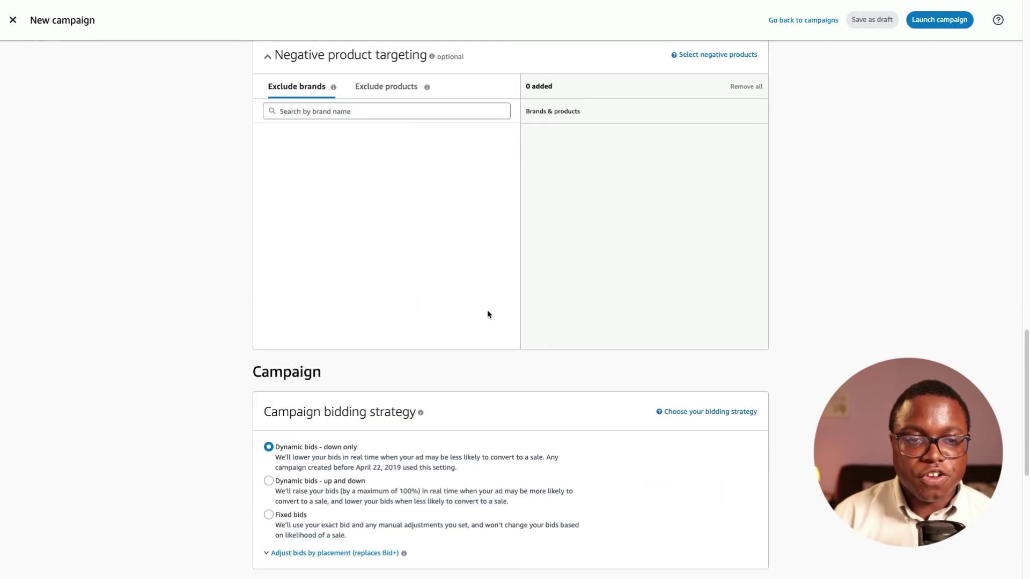
{"action": "scroll", "coordinate": [504, 314], "scroll_direction": "up", "scroll_amount": 1}
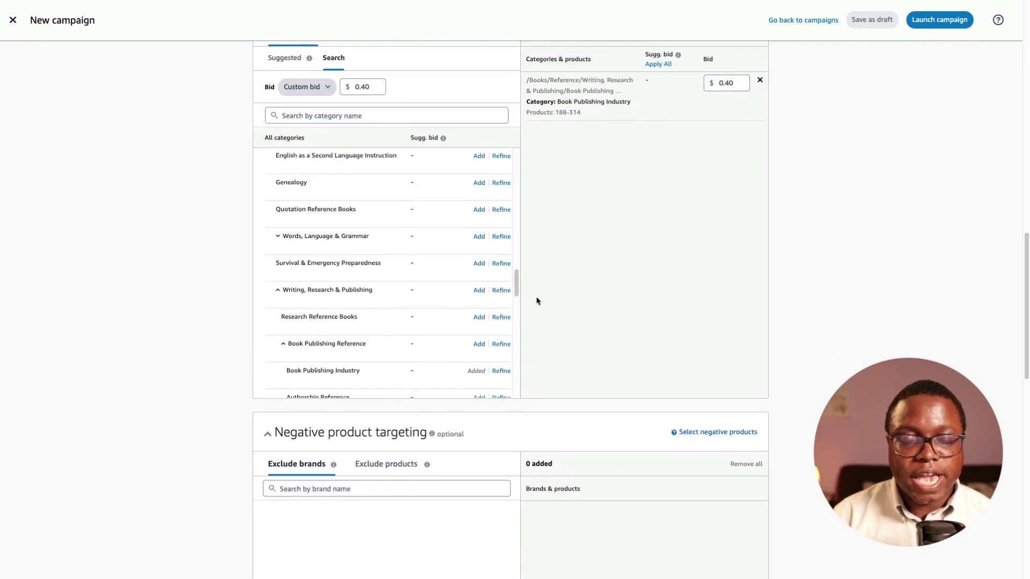
{"action": "scroll", "coordinate": [563, 302], "scroll_direction": "up", "scroll_amount": 1}
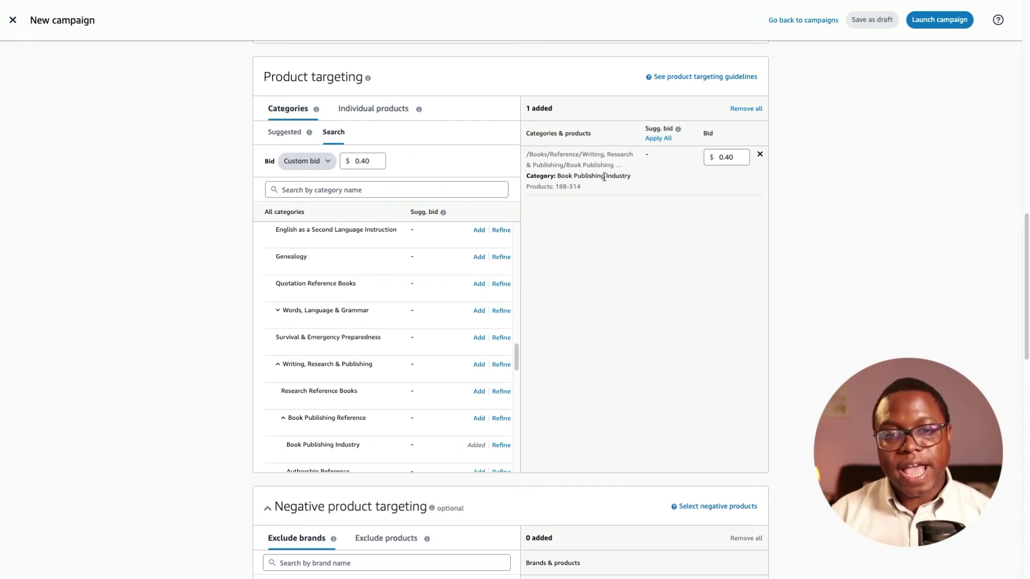
{"action": "left_click", "coordinate": [393, 112]}
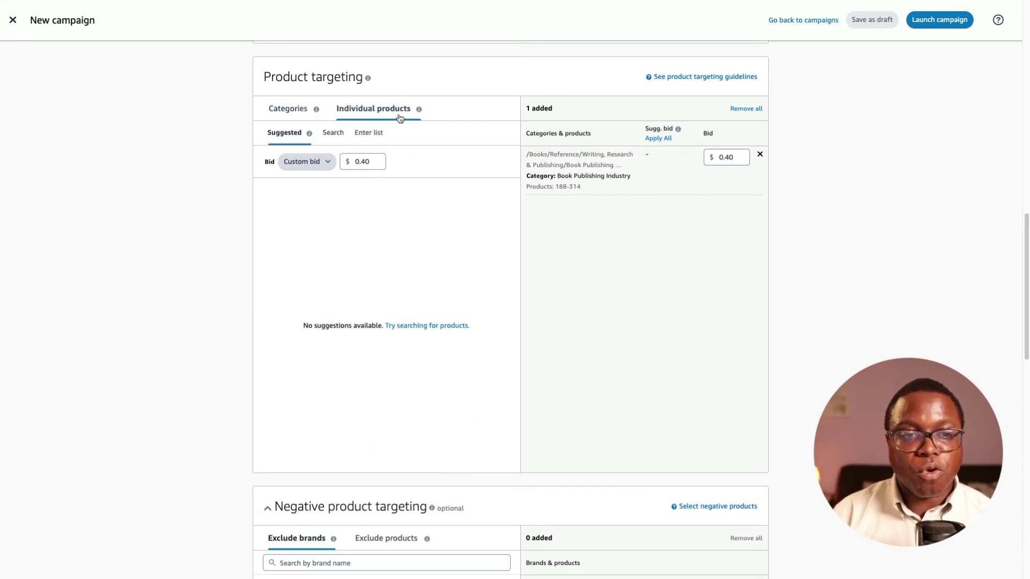
{"action": "left_click", "coordinate": [337, 137]}
{"action": "left_click", "coordinate": [334, 190]}
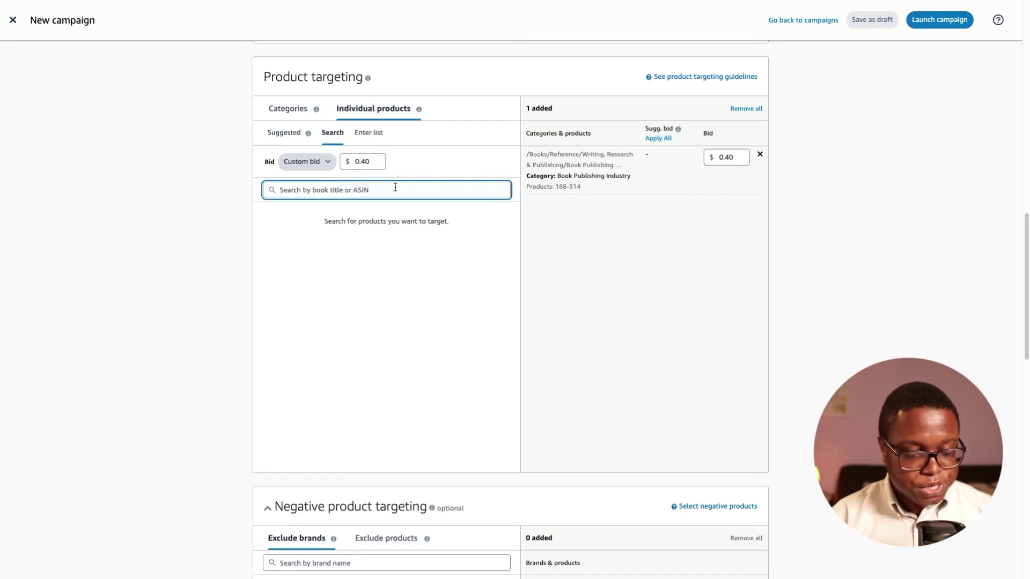
{"action": "type", "text": "misery"}
{"action": "key", "text": "Return"}
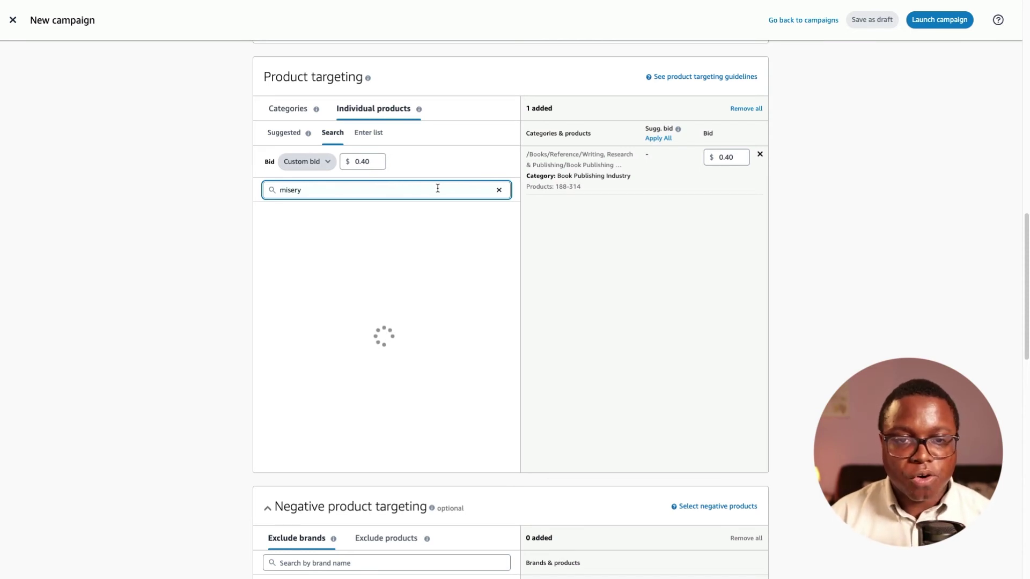
Step: Remove the Book Publishing Industry target and return to category targeting
{"action": "left_click", "coordinate": [760, 156]}
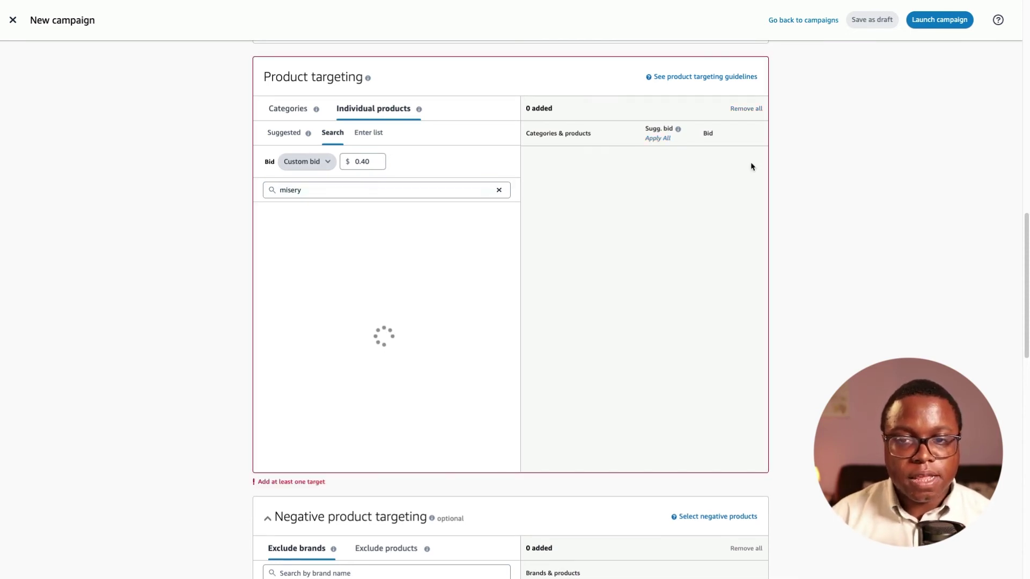
{"action": "left_click", "coordinate": [324, 191]}
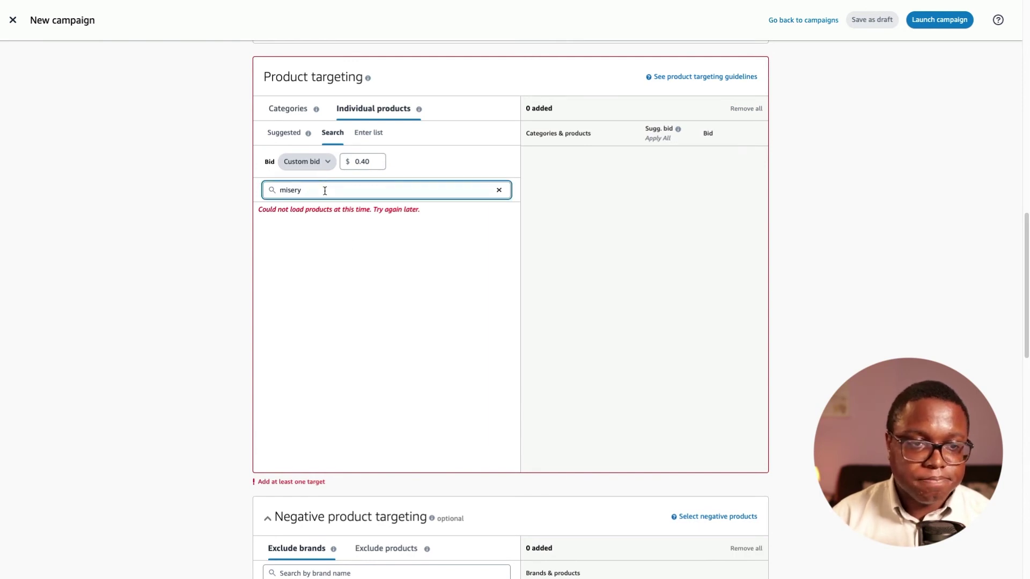
{"action": "left_click", "coordinate": [287, 110]}
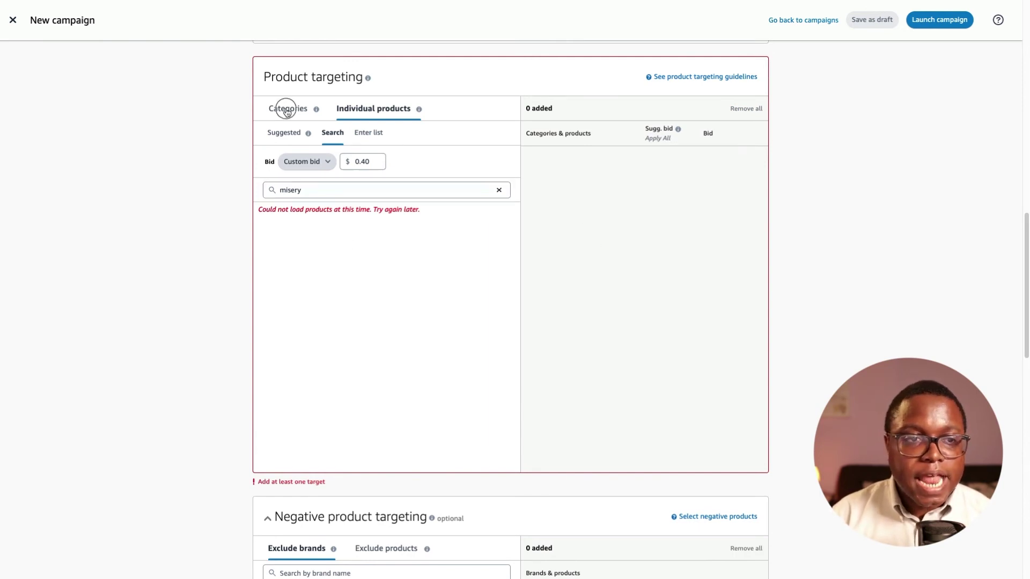
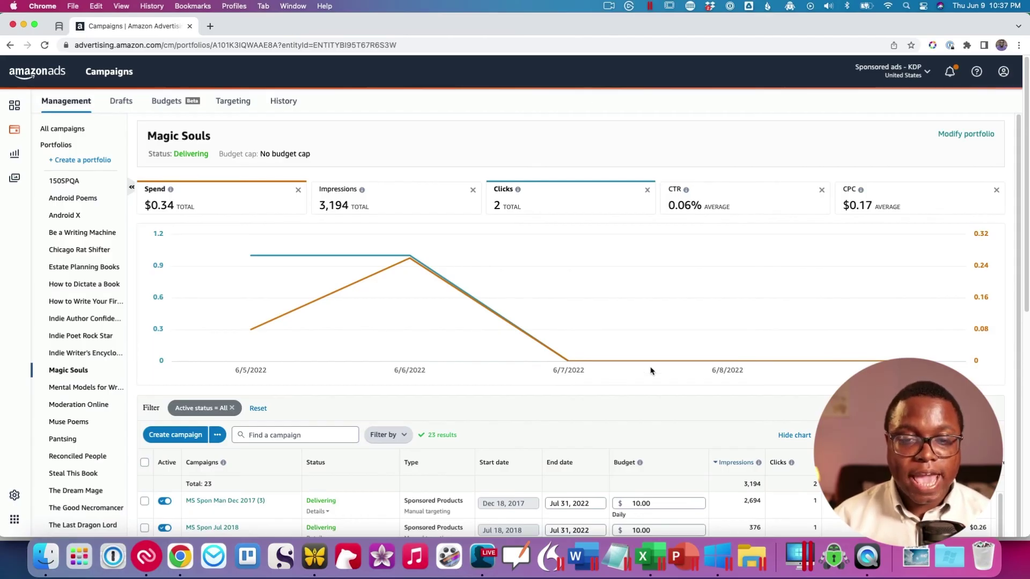
Step: Sort the Magic Souls portfolio's campaigns by impressions in descending order and highlight the first campaign's impressions figure
{"action": "scroll", "coordinate": [660, 395], "scroll_direction": "down", "scroll_amount": 2}
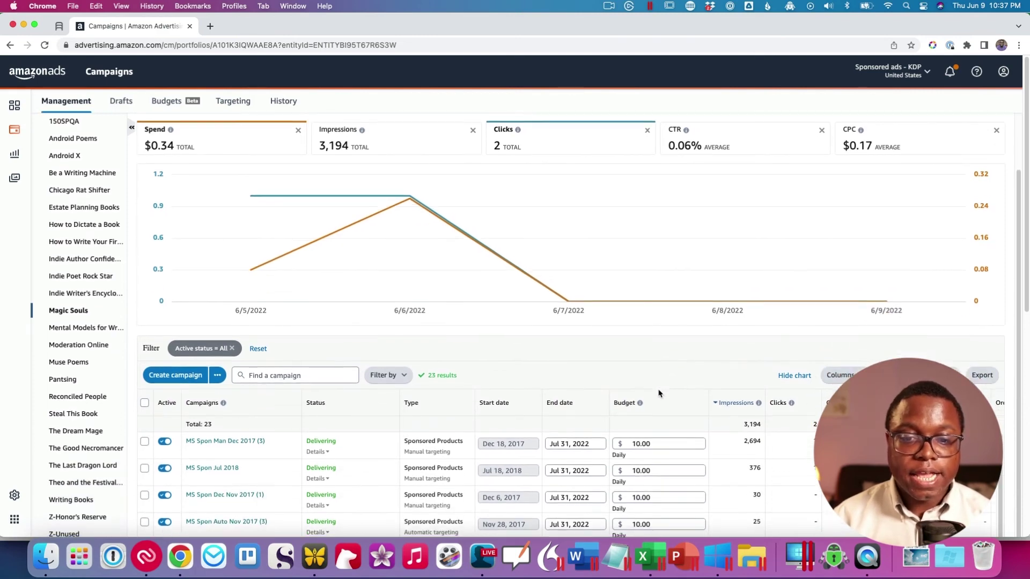
{"action": "scroll", "coordinate": [701, 368], "scroll_direction": "down", "scroll_amount": 10}
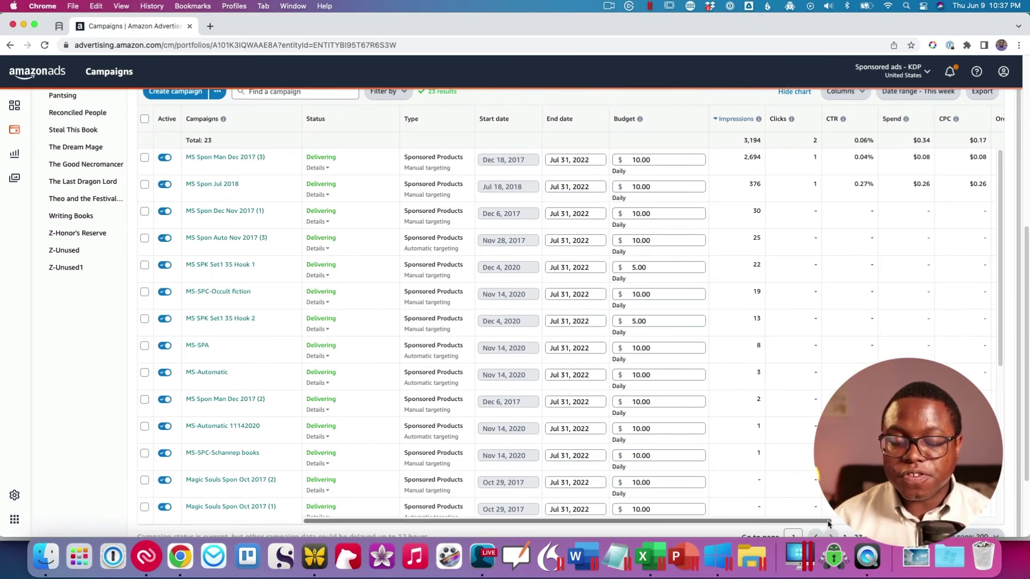
{"action": "left_click_drag", "start_coordinate": [828, 523], "coordinate": [823, 524]}
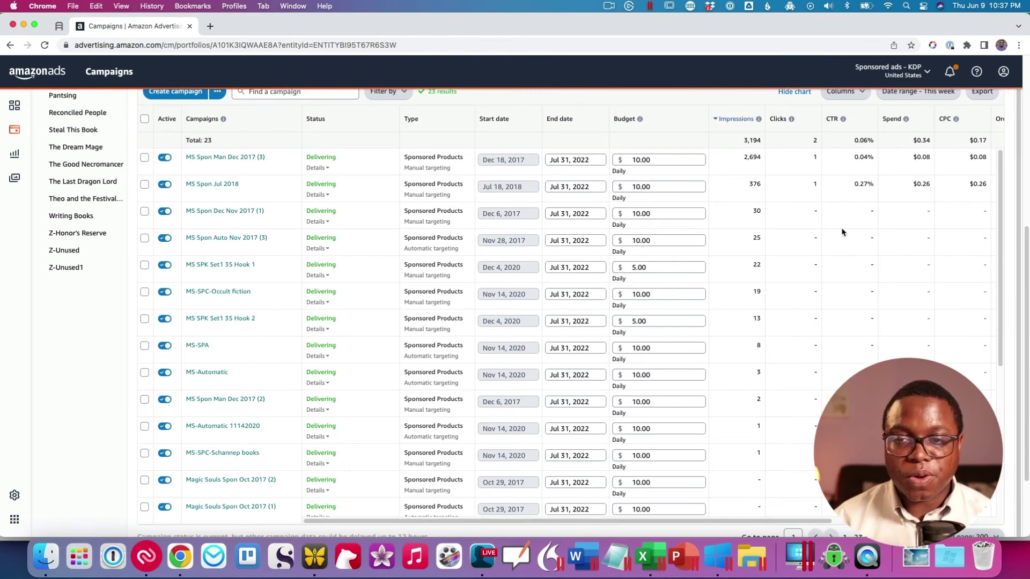
{"action": "left_click", "coordinate": [744, 119]}
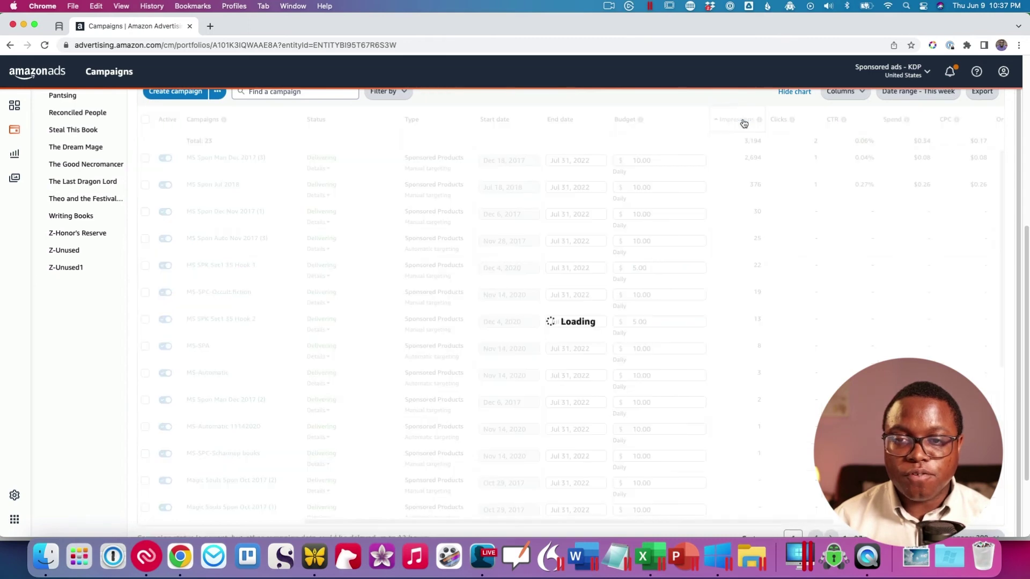
{"action": "left_click", "coordinate": [745, 121]}
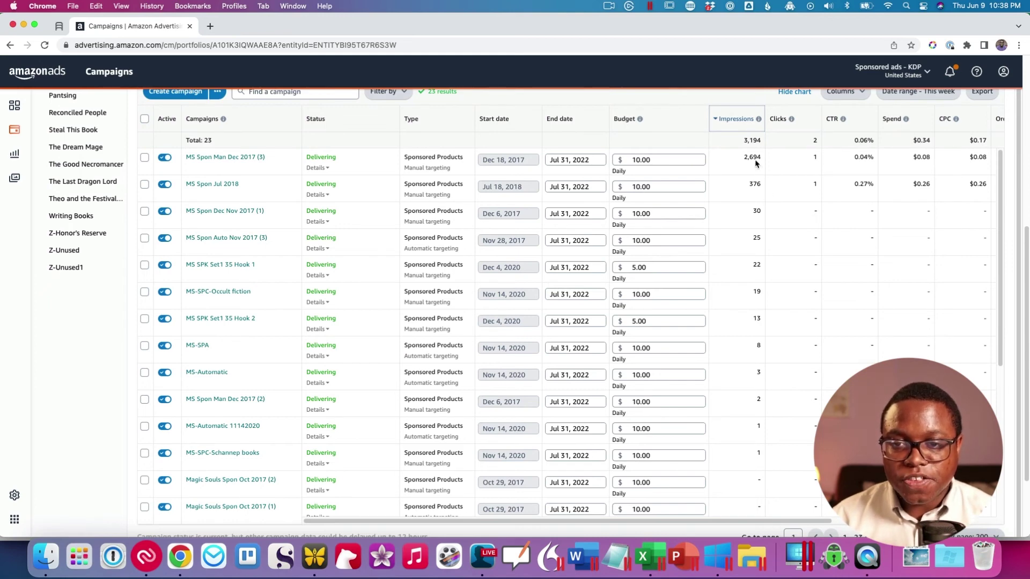
{"action": "left_click_drag", "start_coordinate": [746, 157], "coordinate": [763, 162]}
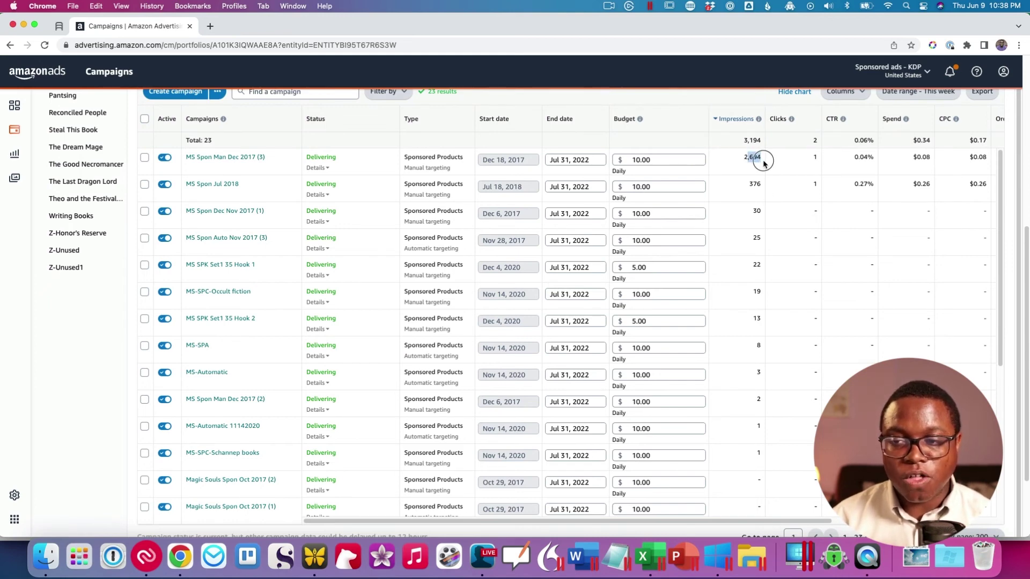
Step: Examine the clicks, CTR, spend and CPC of the two Magic Souls campaigns with the most impressions
{"action": "left_click", "coordinate": [808, 184]}
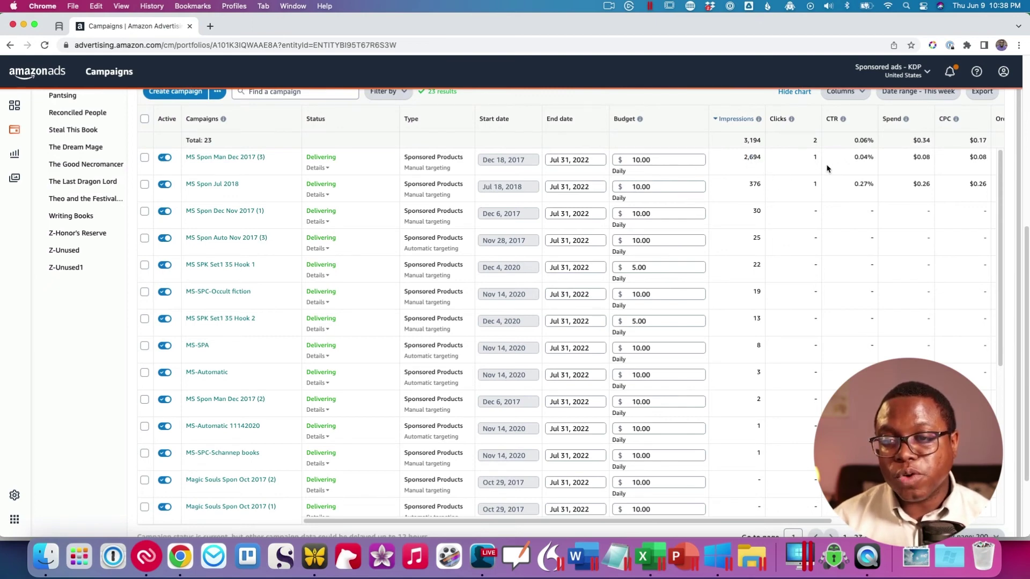
{"action": "scroll", "coordinate": [710, 186], "scroll_direction": "right", "scroll_amount": 3}
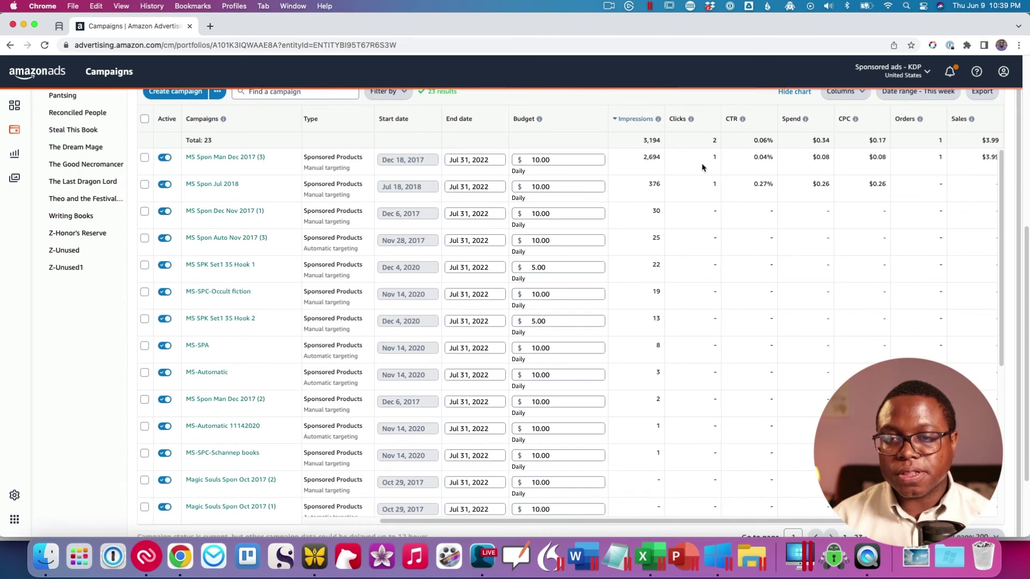
{"action": "left_click_drag", "start_coordinate": [717, 164], "coordinate": [830, 163]}
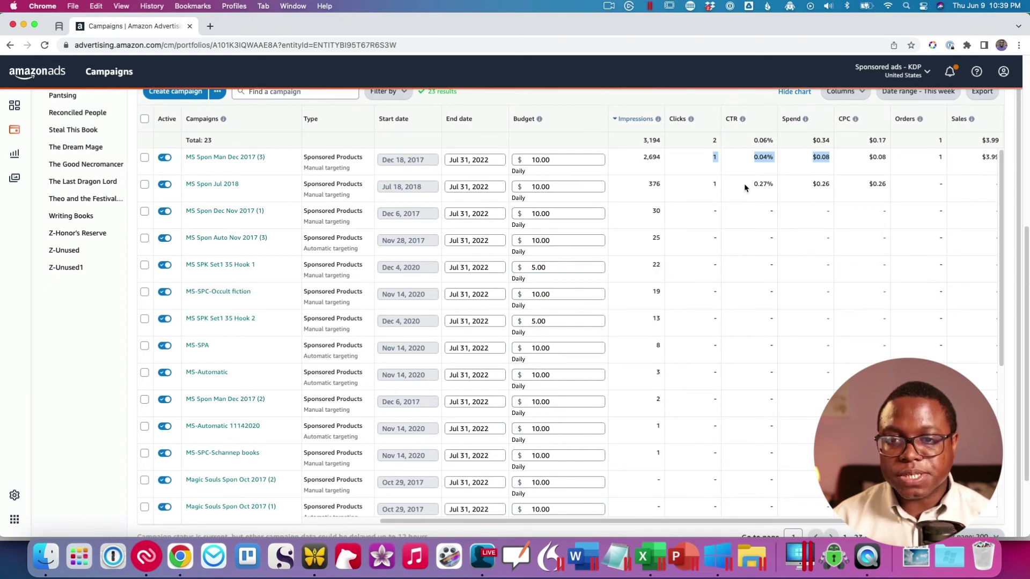
{"action": "left_click_drag", "start_coordinate": [747, 188], "coordinate": [857, 191]}
{"action": "left_click", "coordinate": [857, 191]}
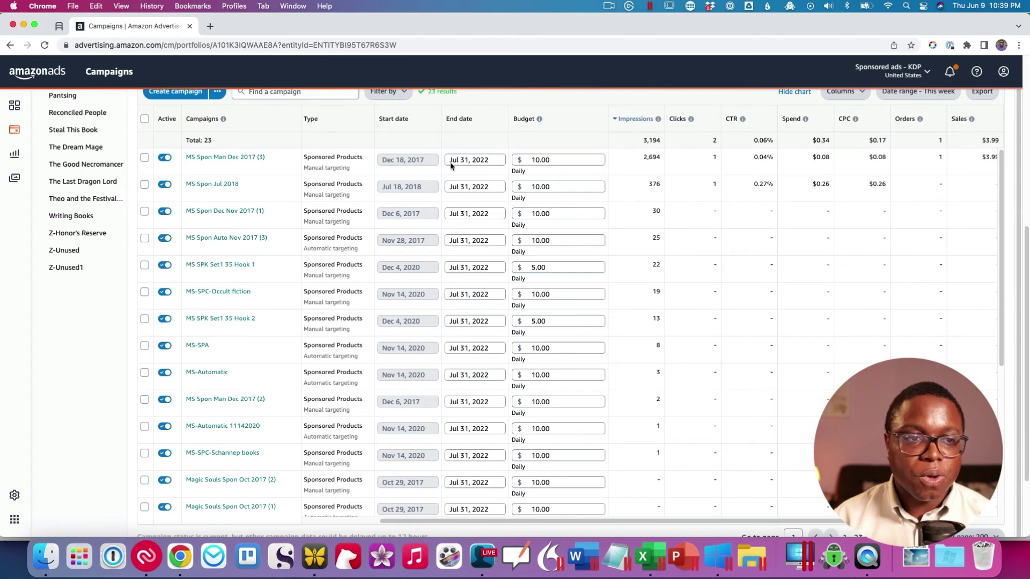
Step: Open the campaign "MS Spon Man Dec 2017 (3)" and show its targeting keyword list
{"action": "left_click", "coordinate": [240, 159]}
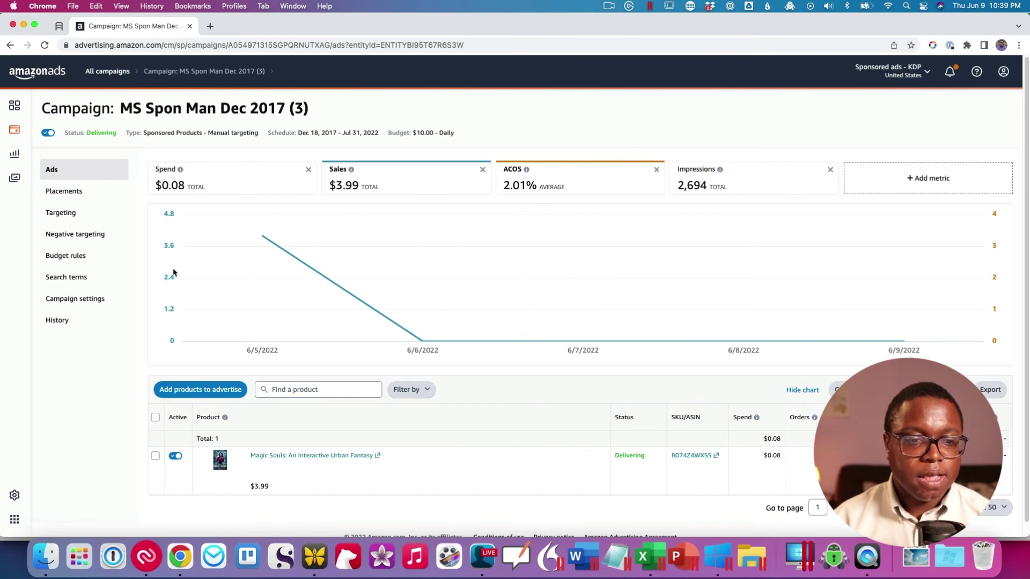
{"action": "left_click", "coordinate": [101, 215]}
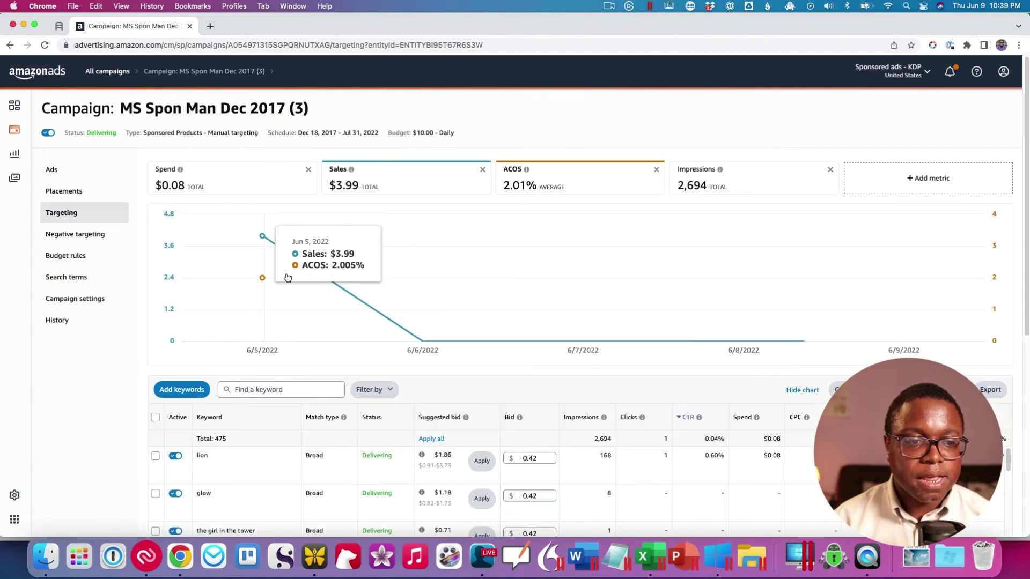
{"action": "scroll", "coordinate": [423, 400], "scroll_direction": "down", "scroll_amount": 4}
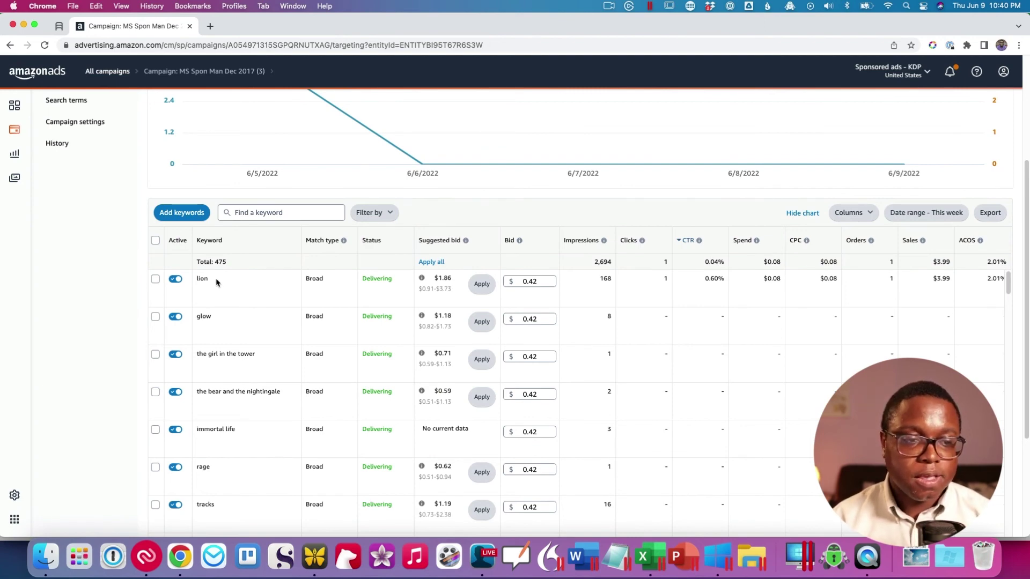
Step: Highlight the keyword "lion" in the campaign's targeting list and review its performance row
{"action": "left_click_drag", "start_coordinate": [211, 280], "coordinate": [197, 279]}
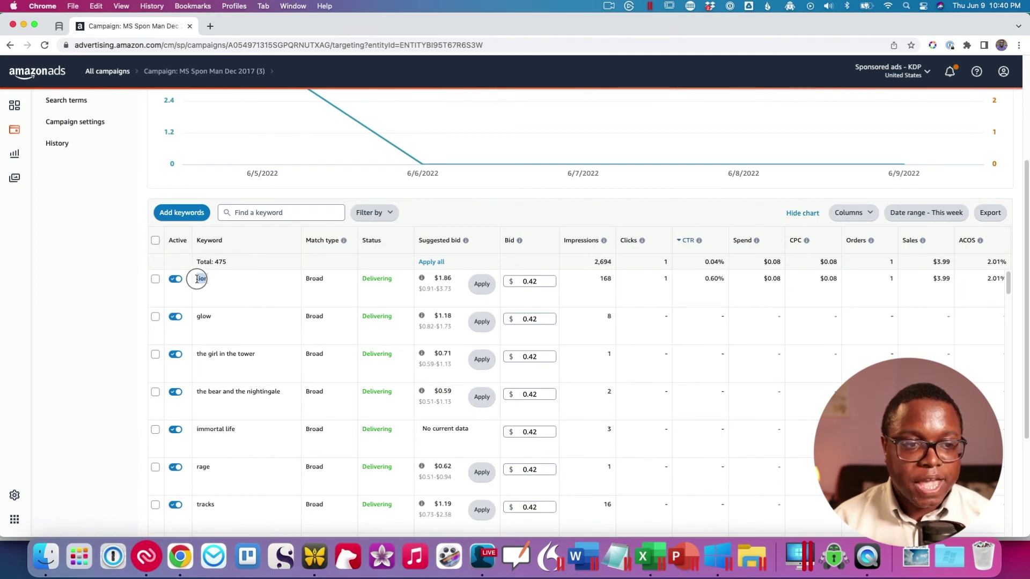
{"action": "left_click", "coordinate": [212, 284]}
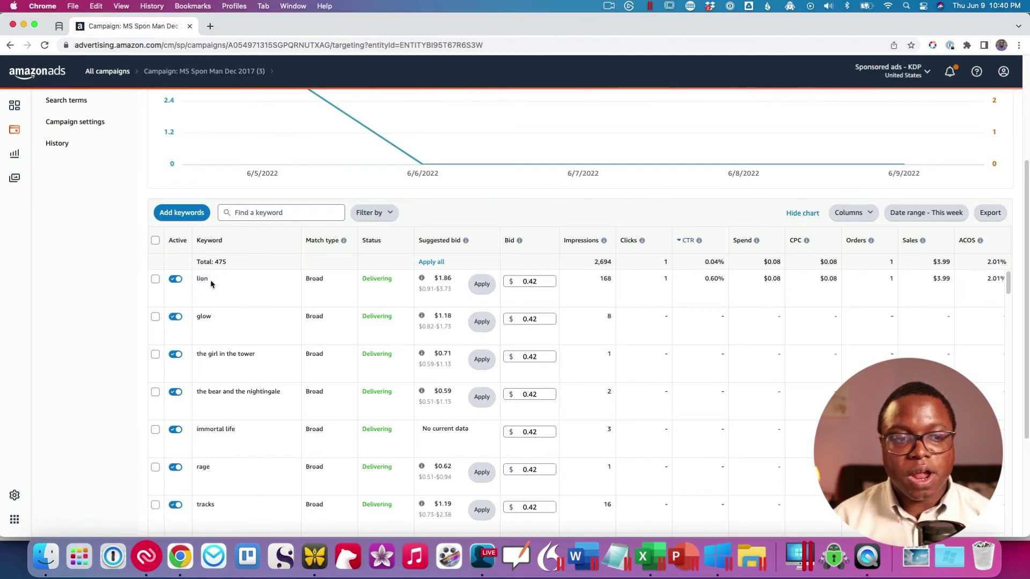
{"action": "left_click", "coordinate": [203, 283]}
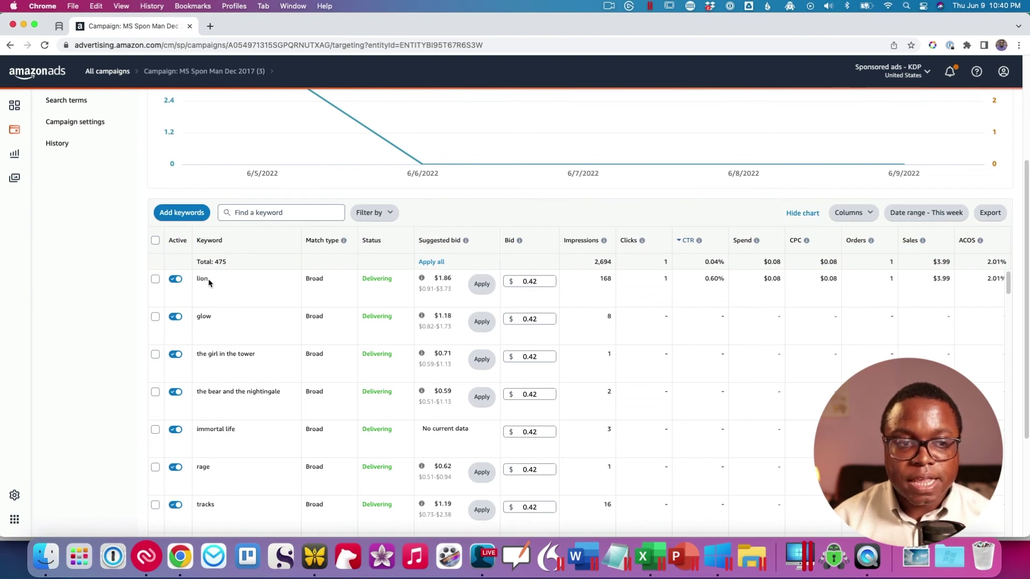
{"action": "left_click_drag", "start_coordinate": [204, 279], "coordinate": [200, 277]}
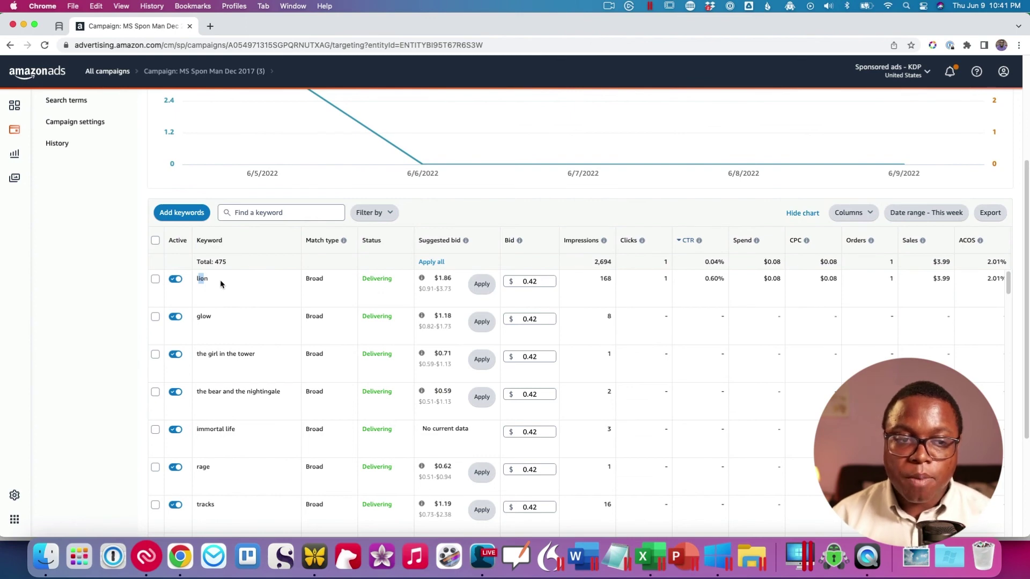
{"action": "left_click", "coordinate": [219, 284]}
{"action": "left_click_drag", "start_coordinate": [215, 280], "coordinate": [196, 279]}
{"action": "left_click", "coordinate": [615, 291]}
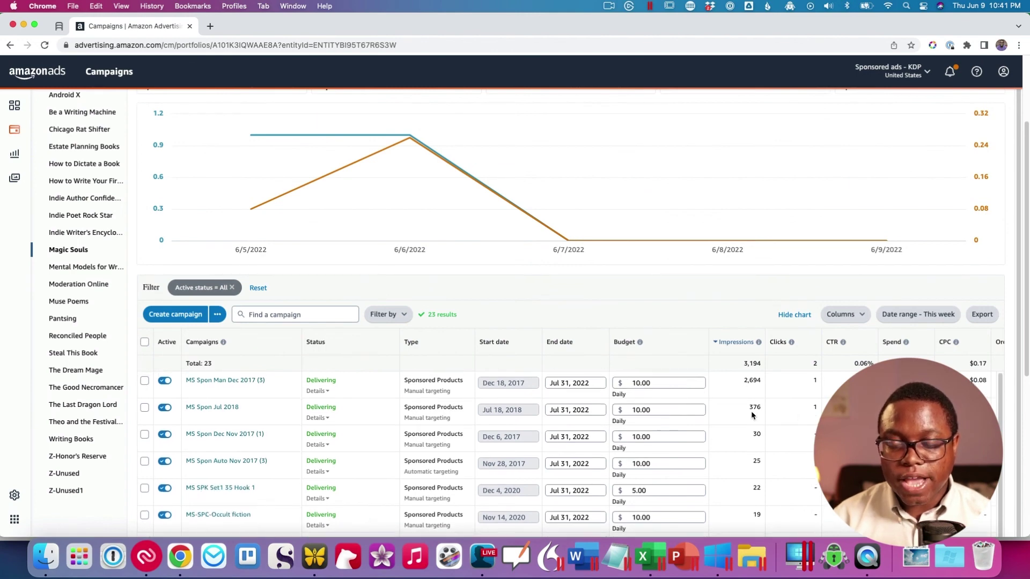
Step: Open the targeting keywords of the campaign "MS Spon Jul 2018" and highlight the keyword "magic magic"
{"action": "left_click", "coordinate": [230, 408]}
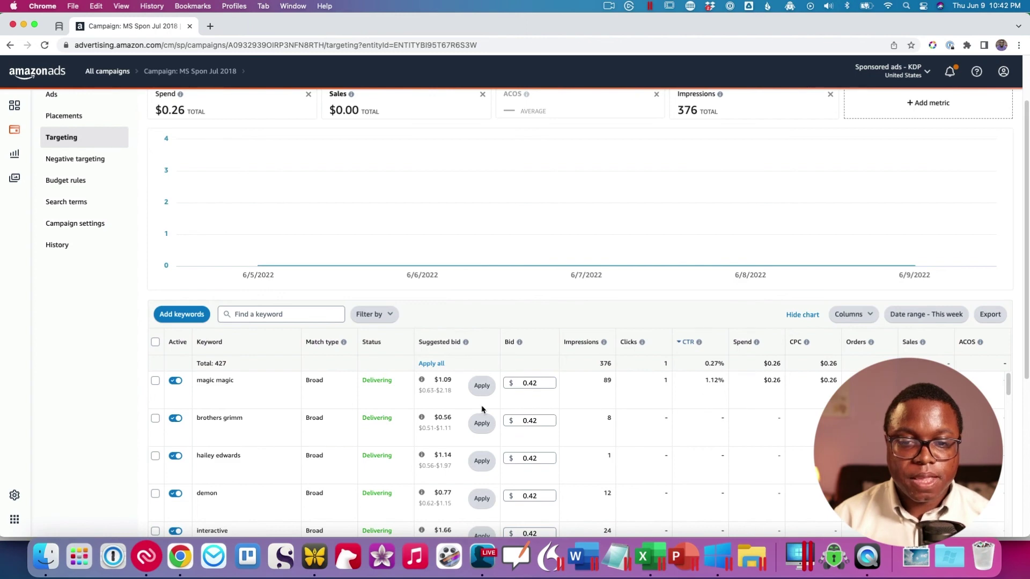
{"action": "left_click", "coordinate": [233, 384]}
{"action": "double_click", "coordinate": [232, 384]}
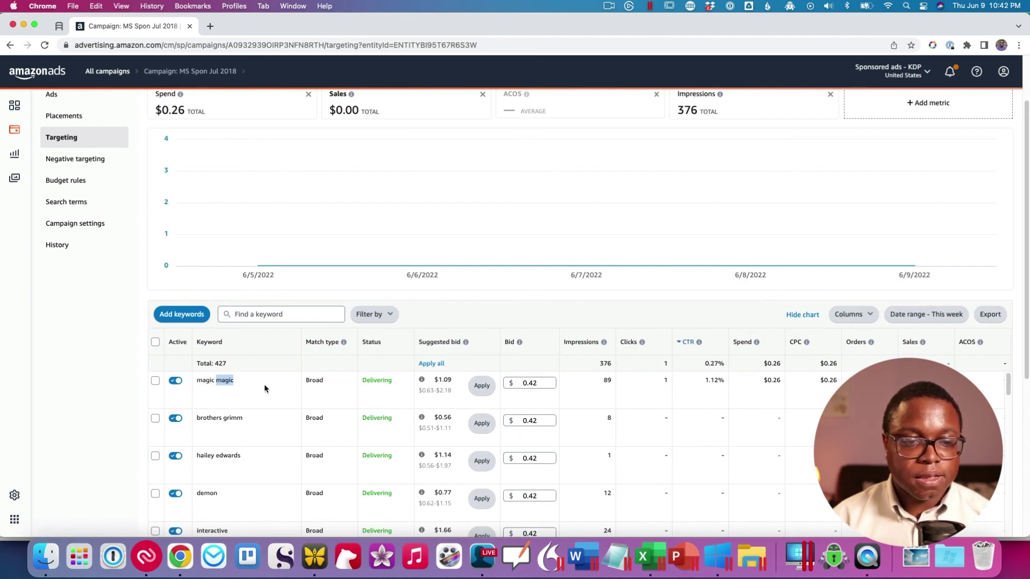
{"action": "left_click_drag", "start_coordinate": [237, 385], "coordinate": [201, 382]}
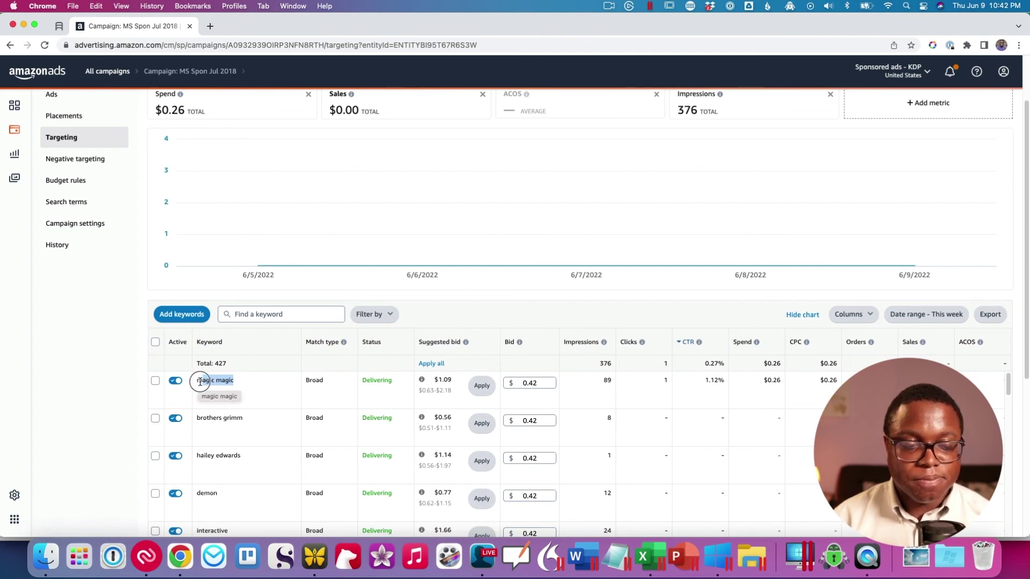
{"action": "left_click", "coordinate": [236, 382]}
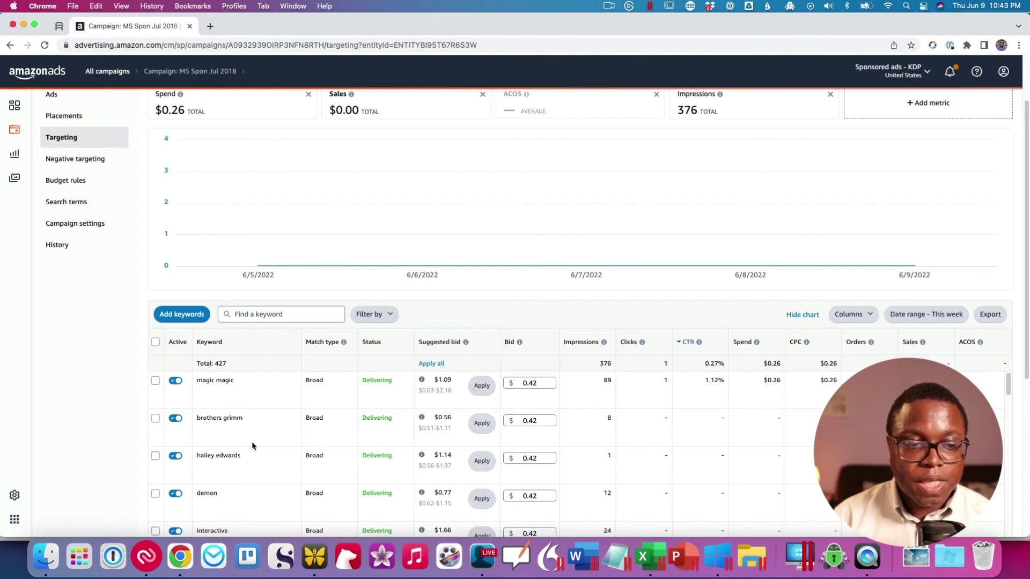
Step: Compare the keyword "brothers grimm" with "magic magic", highlighting the second word of "magic magic"
{"action": "left_click_drag", "start_coordinate": [222, 419], "coordinate": [232, 419]}
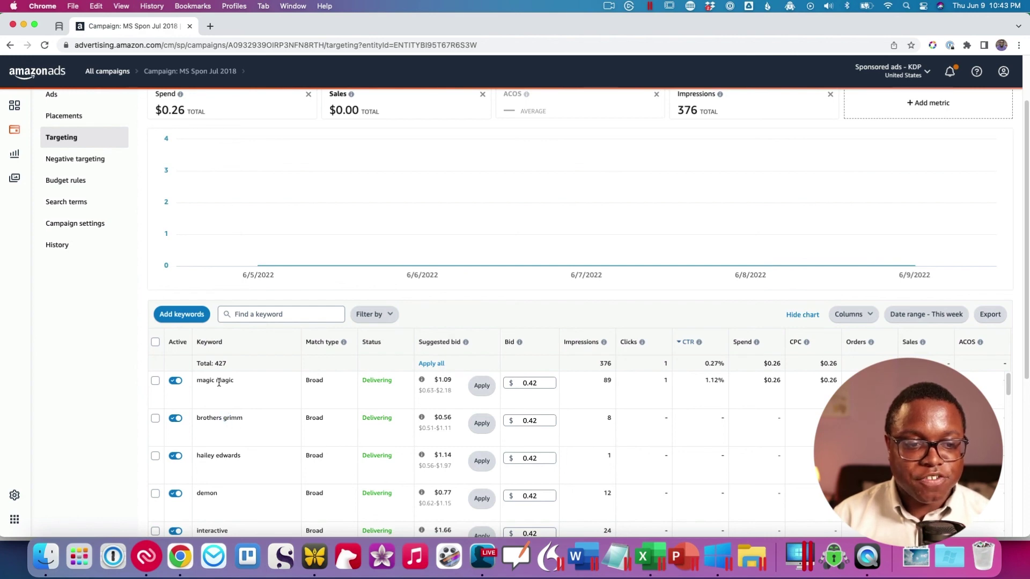
{"action": "left_click_drag", "start_coordinate": [216, 382], "coordinate": [234, 384]}
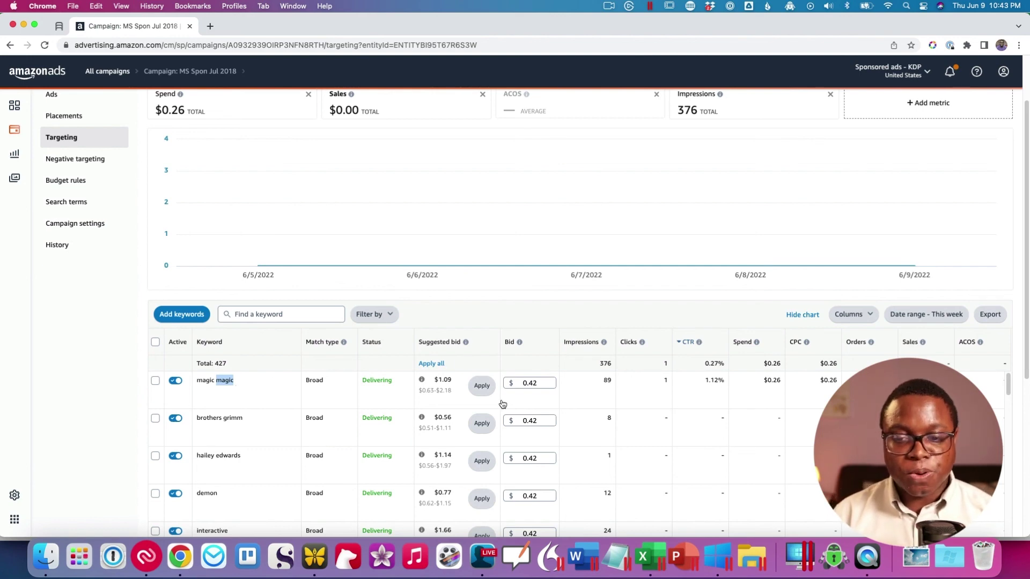
{"action": "left_click", "coordinate": [629, 392]}
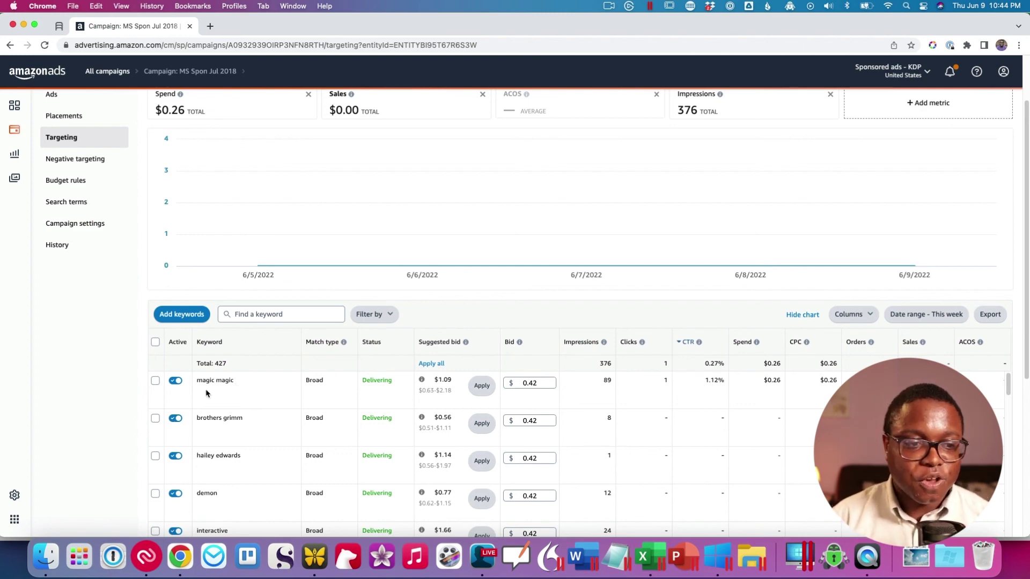
Step: Pause the keyword "magic magic" in the MS Spon Jul 2018 campaign and reactivate it
{"action": "left_click", "coordinate": [179, 382]}
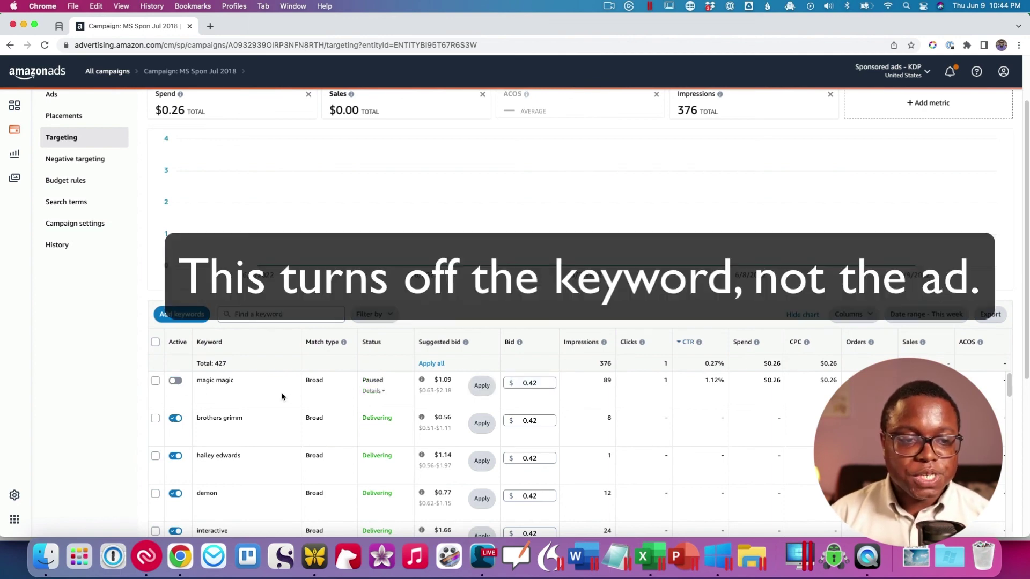
{"action": "left_click", "coordinate": [176, 382]}
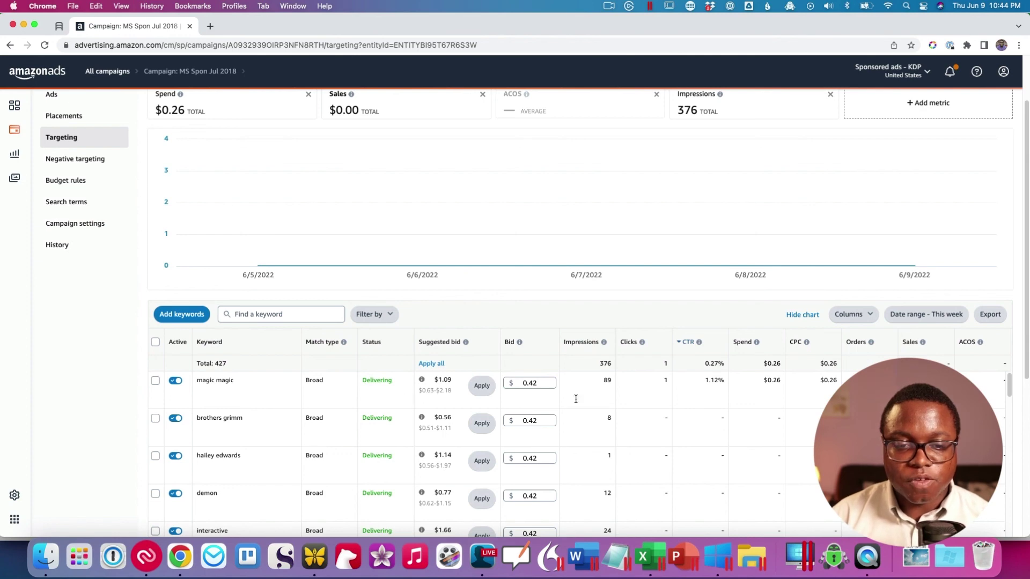
{"action": "scroll", "coordinate": [620, 403], "scroll_direction": "up", "scroll_amount": 2}
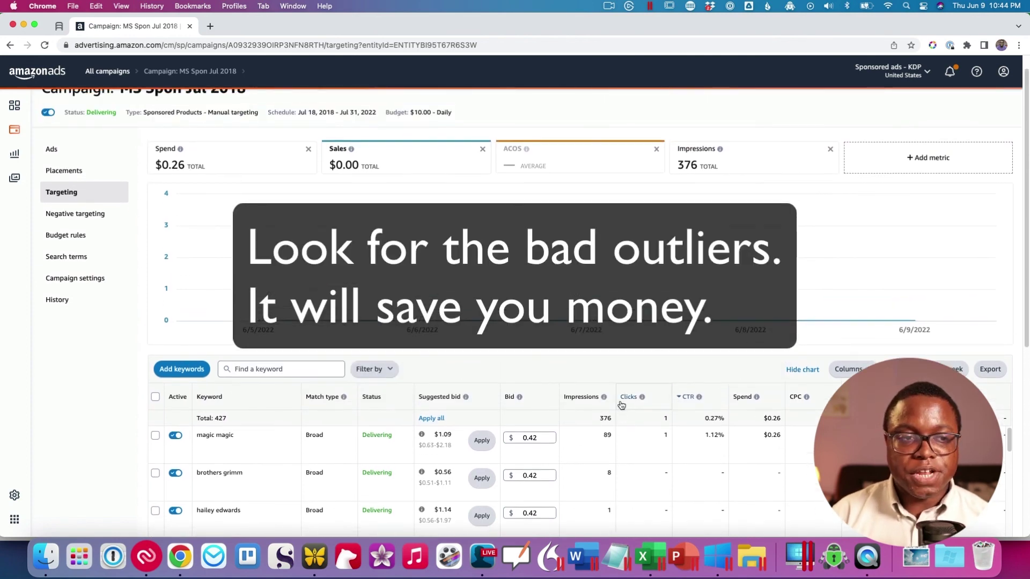